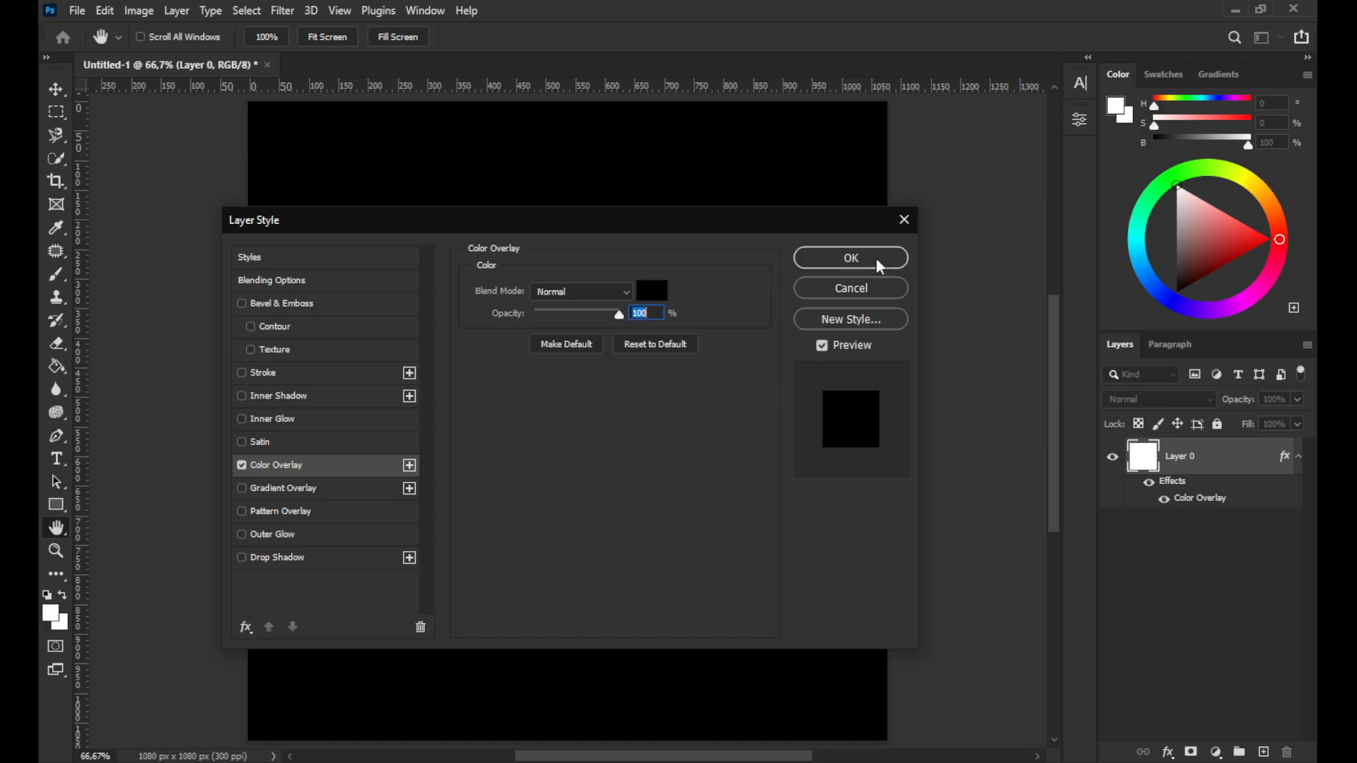
Add a new guide layout with 40 px margins on all sides and lock the background layer
left_click(340, 10)
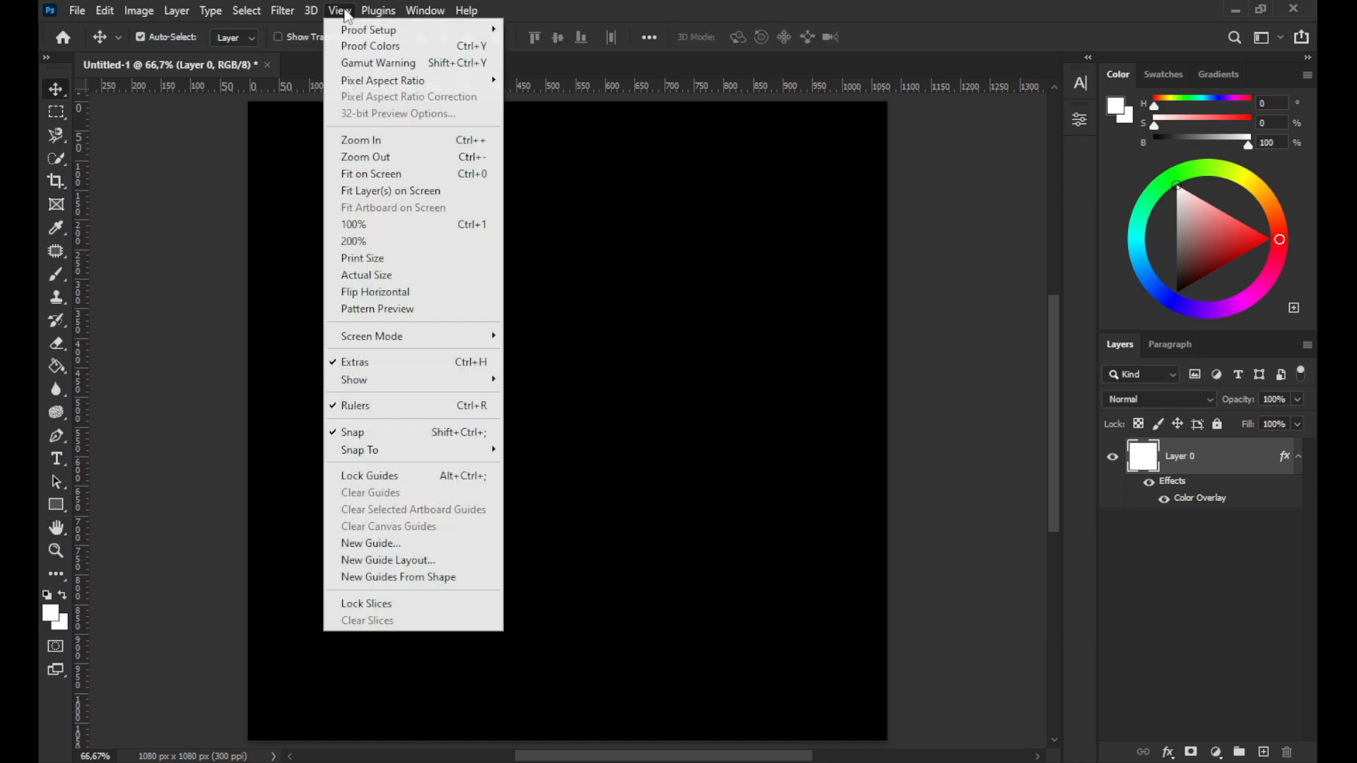
left_click(429, 561)
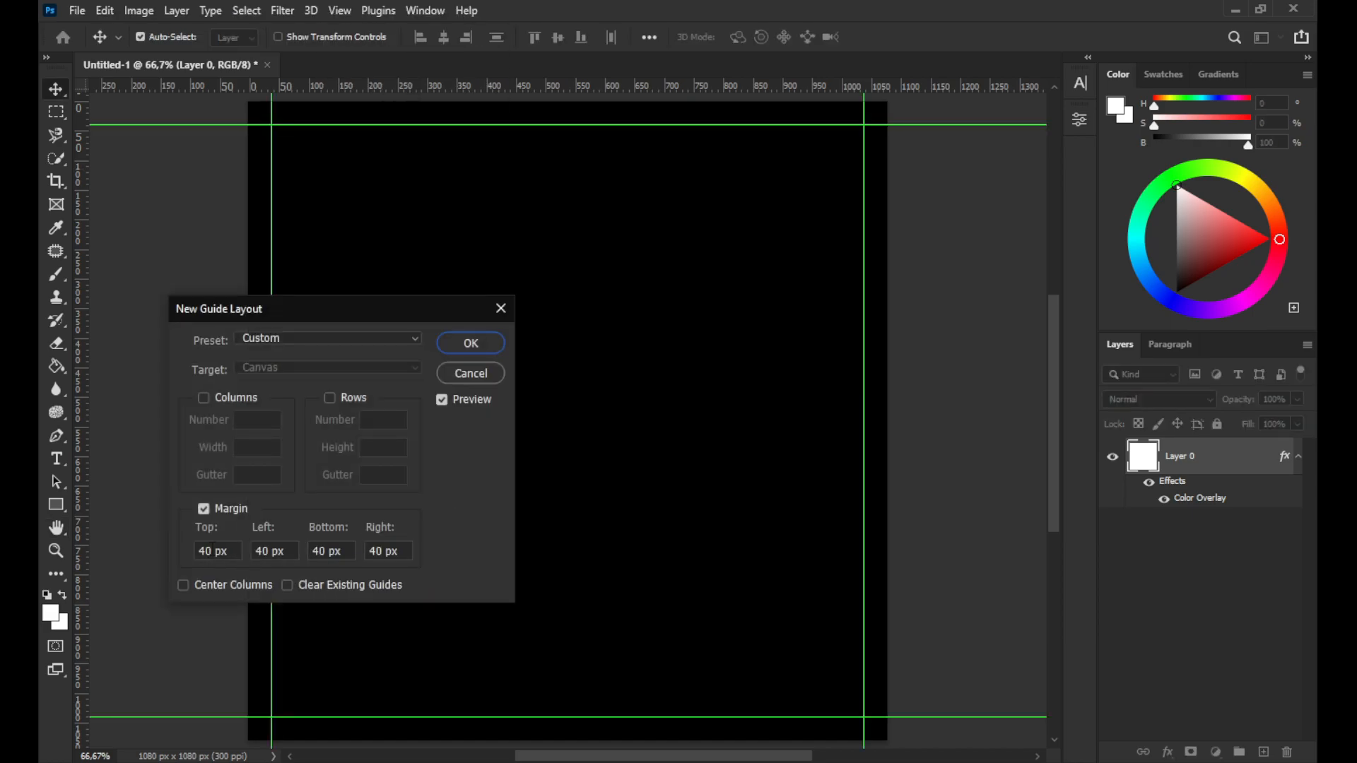
left_click(472, 343)
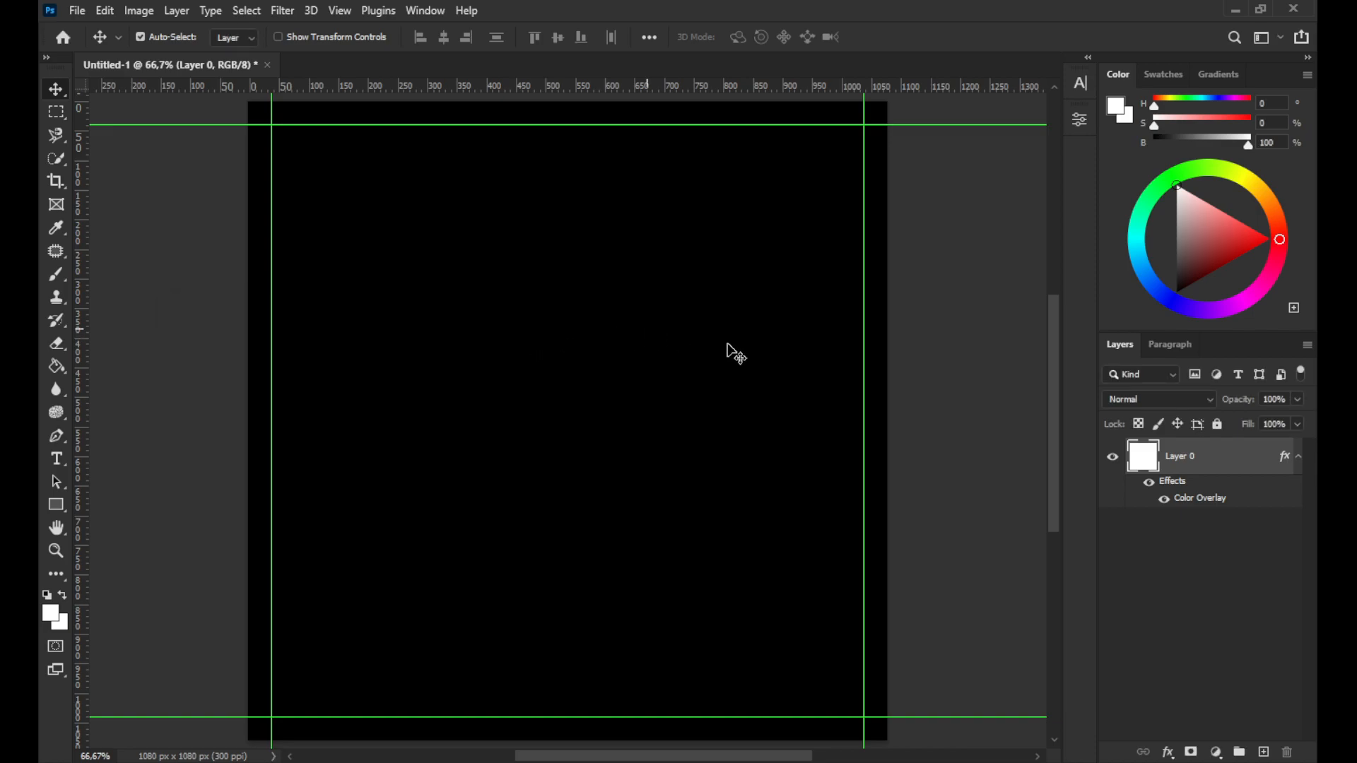
left_click(1215, 425)
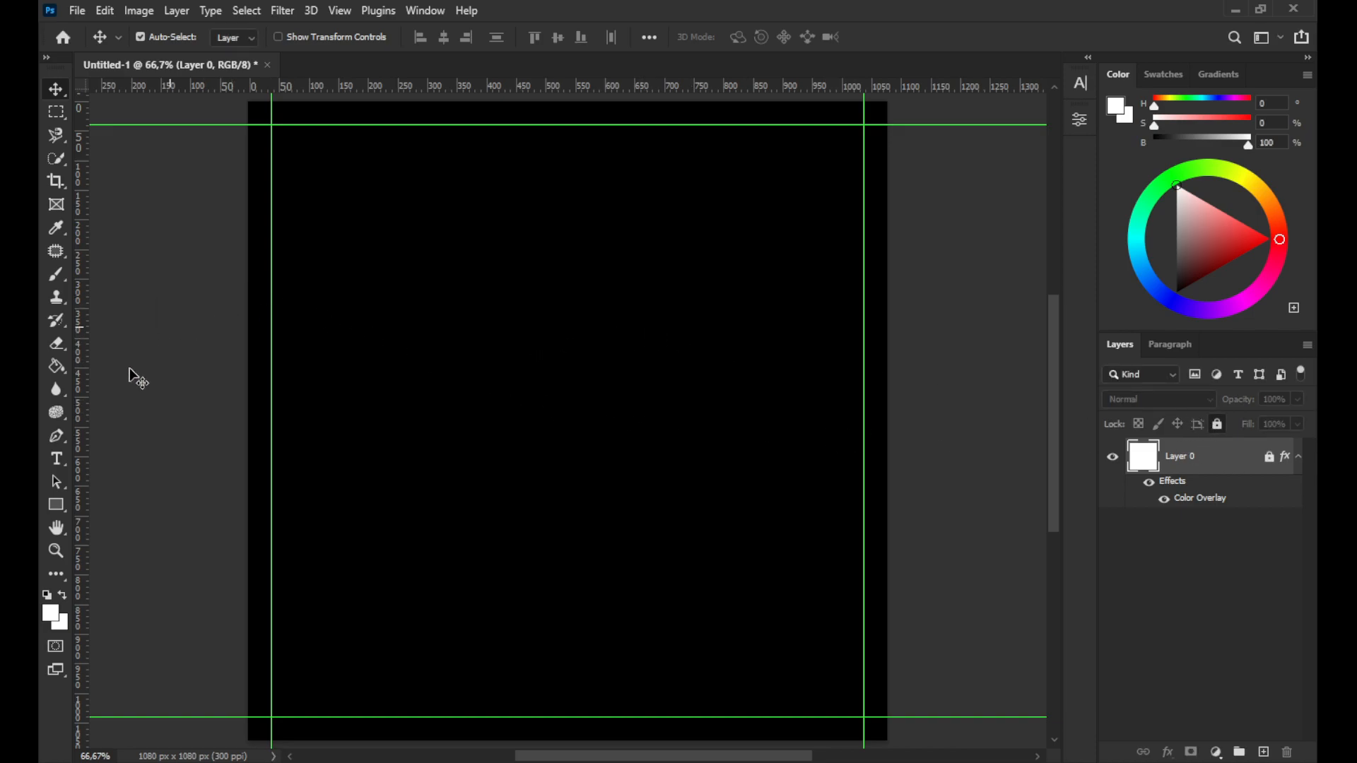
Add the text NOT READY YET near the top of the canvas in the Paladin font
left_click(59, 459)
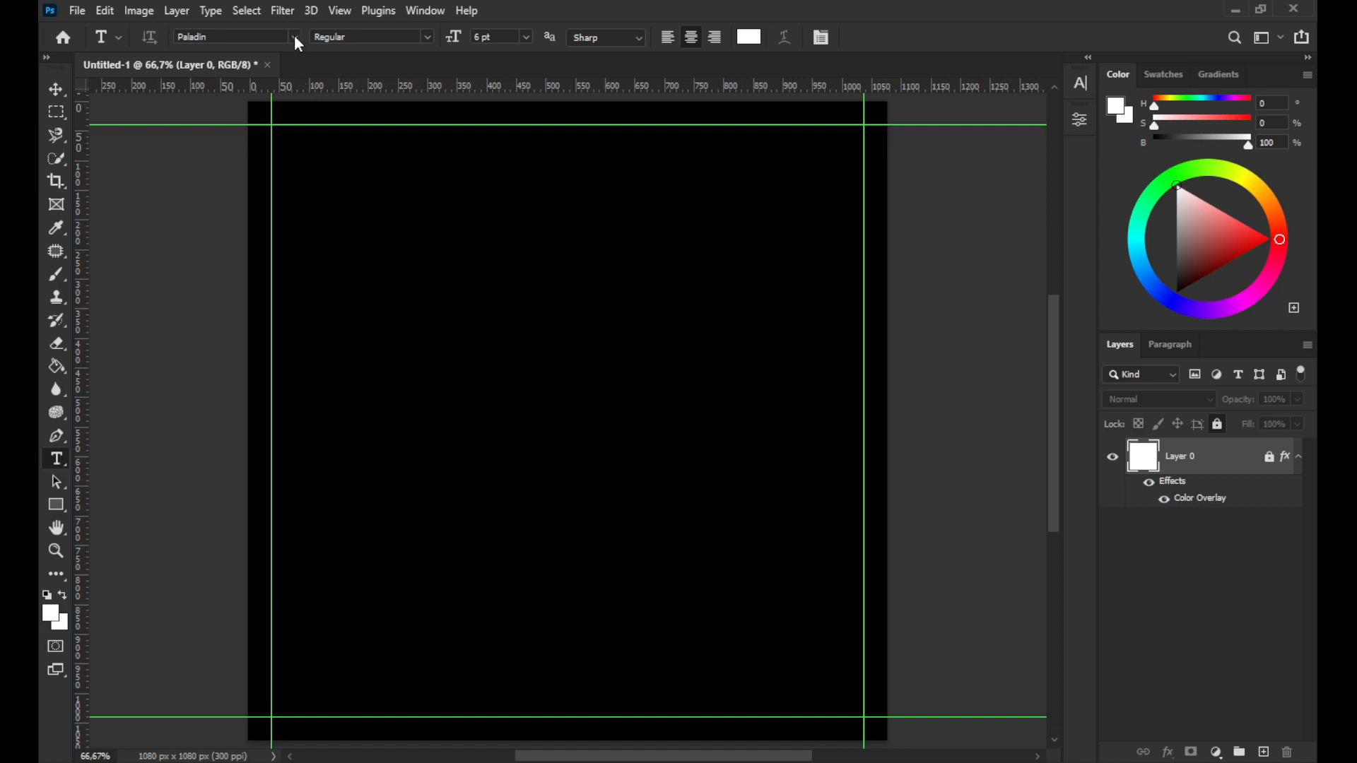
left_click(474, 193)
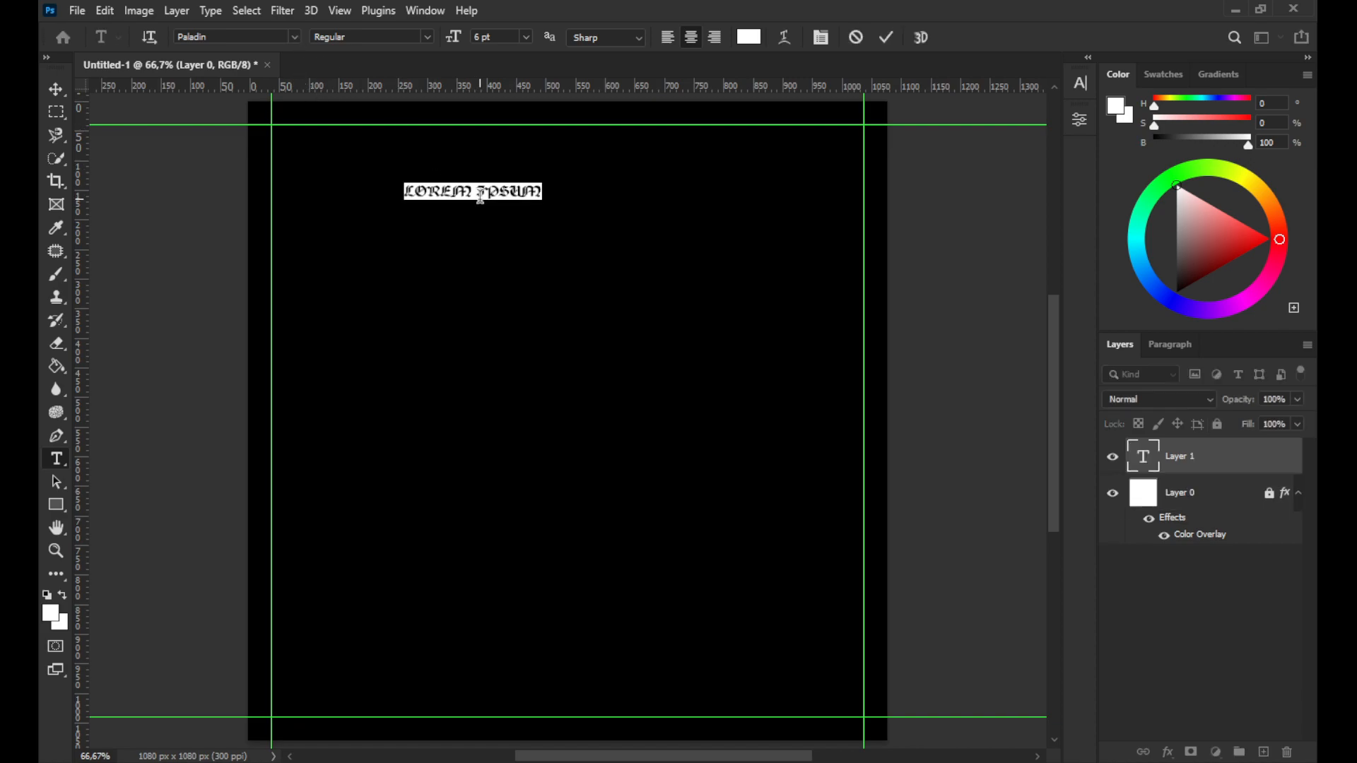
key("BackSpace")
type("NOT READY YET")
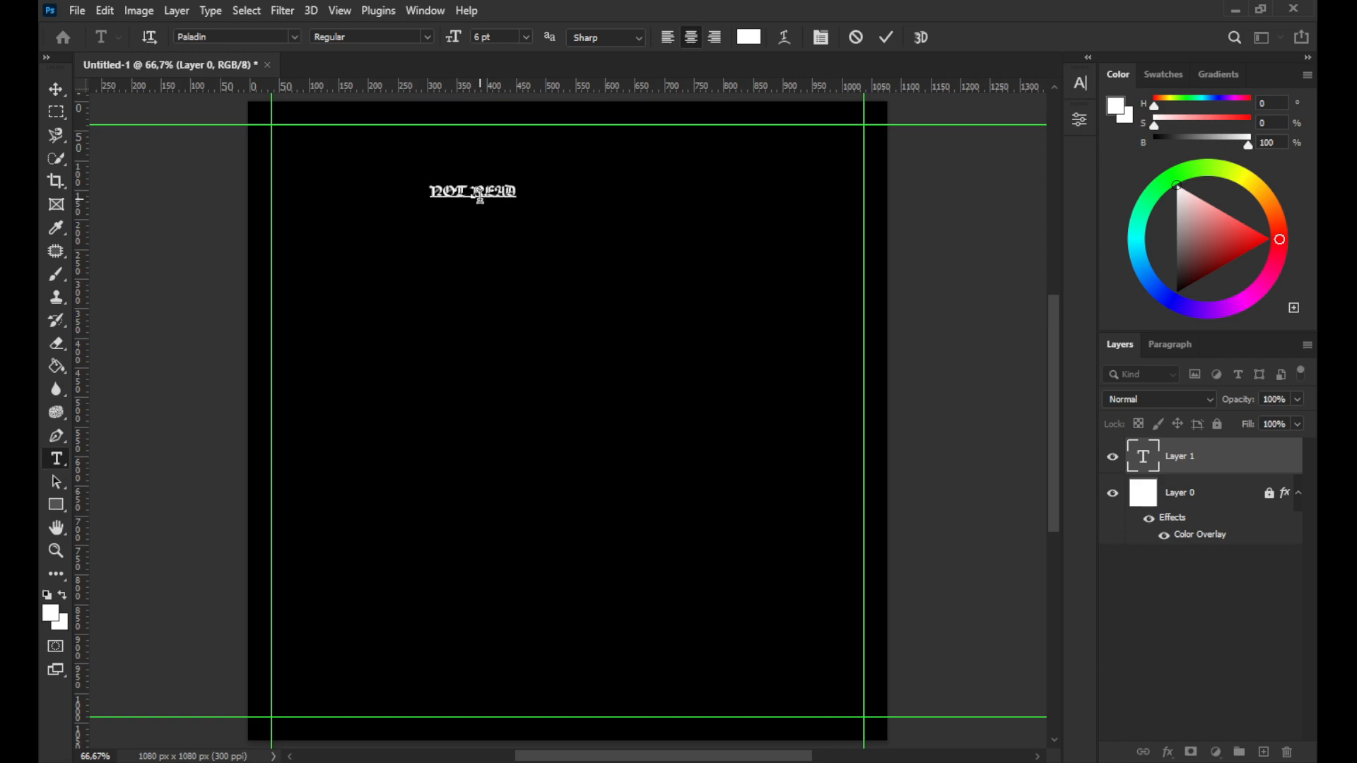
left_click(887, 39)
left_click(56, 89)
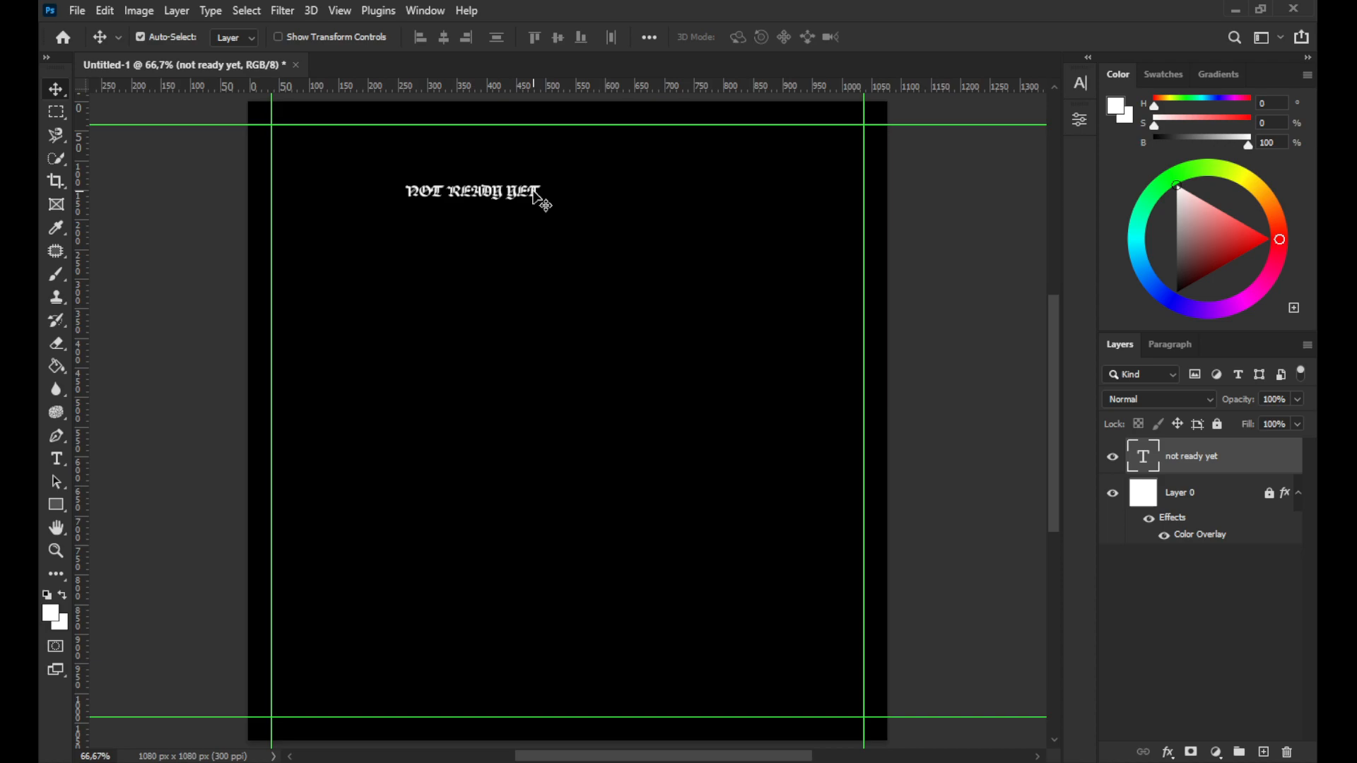
Scale the title text up and position it centred near the top of the canvas
key("ctrl+t")
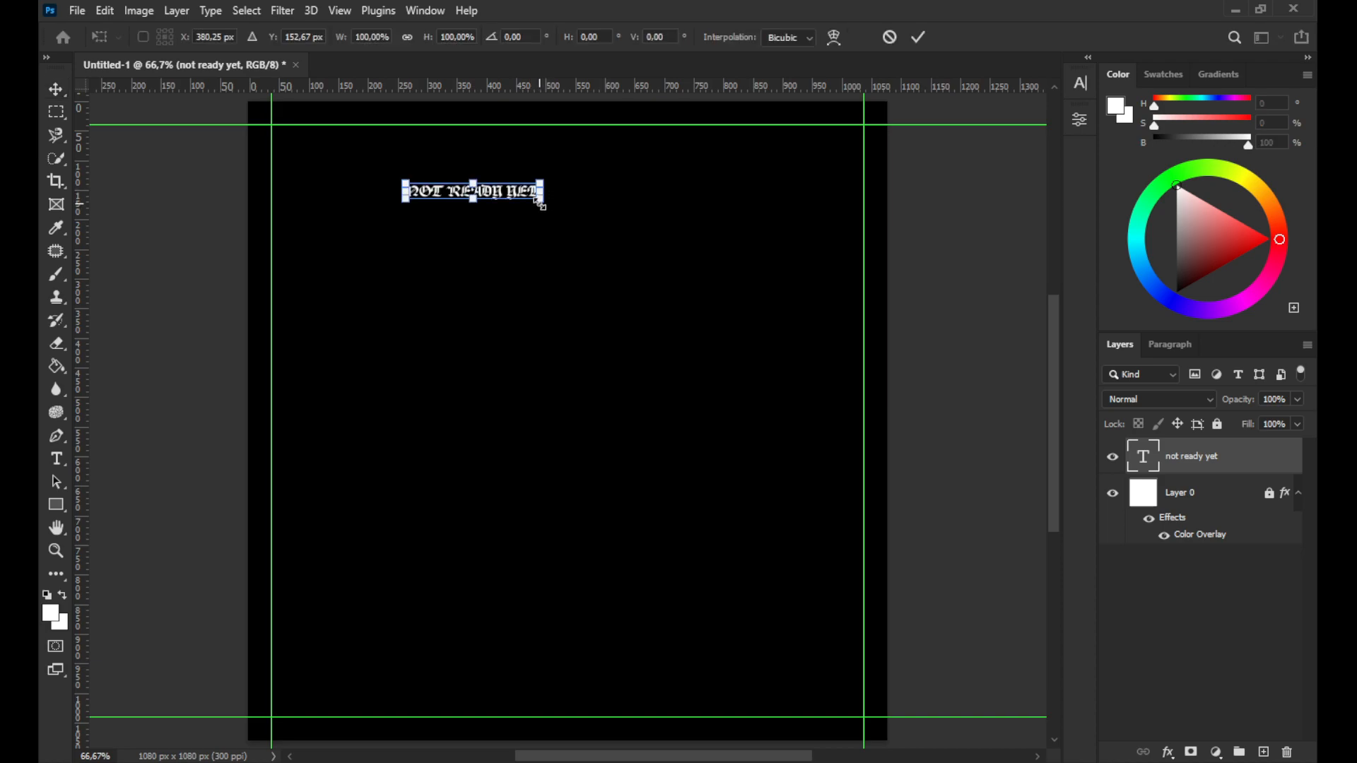
left_click_drag(544, 205, 724, 285)
left_click_drag(636, 204, 635, 165)
left_click_drag(735, 184, 833, 234)
left_click_drag(696, 174, 666, 172)
left_click(919, 39)
Draw a tall rectangle about 411 x 609 px below the title and set its corner radius to 0 px
left_click(56, 504)
left_click_drag(453, 253, 694, 612)
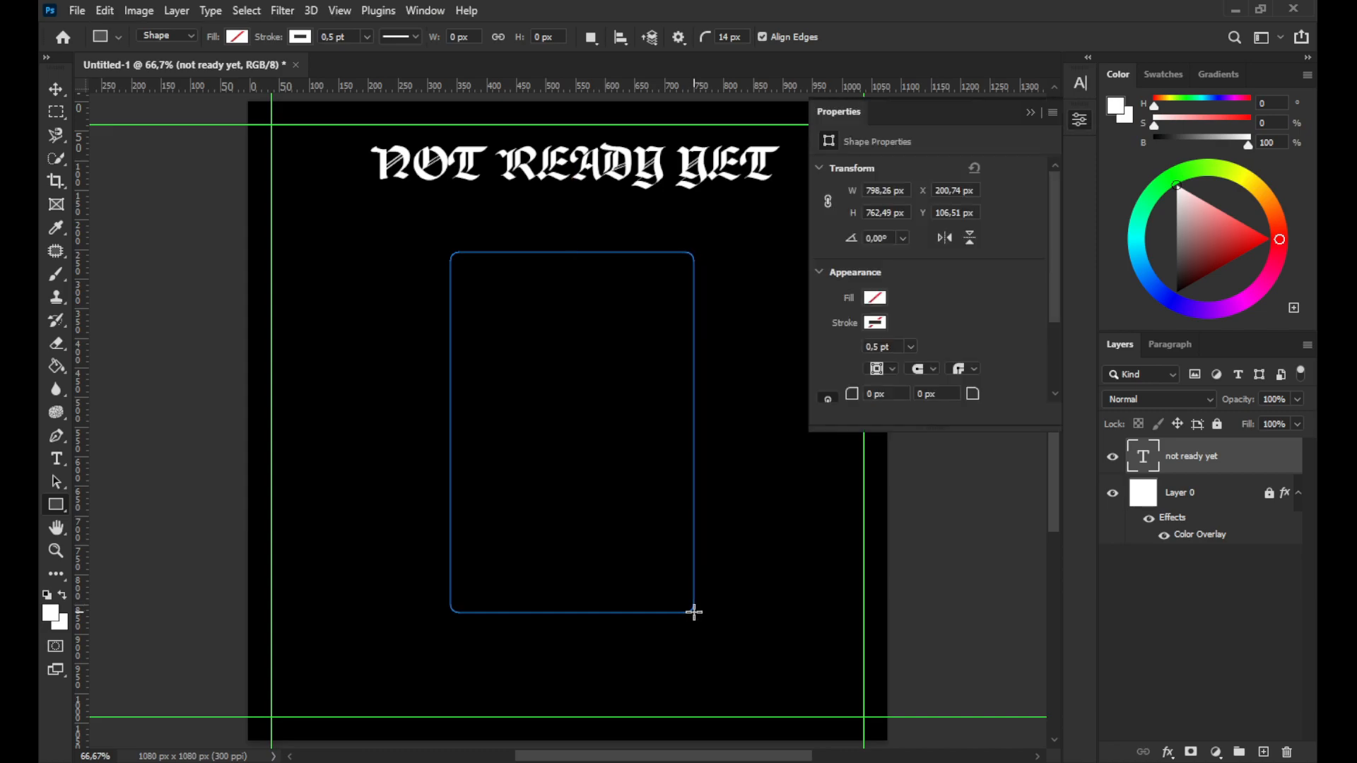
scroll(920, 368, "down", 2)
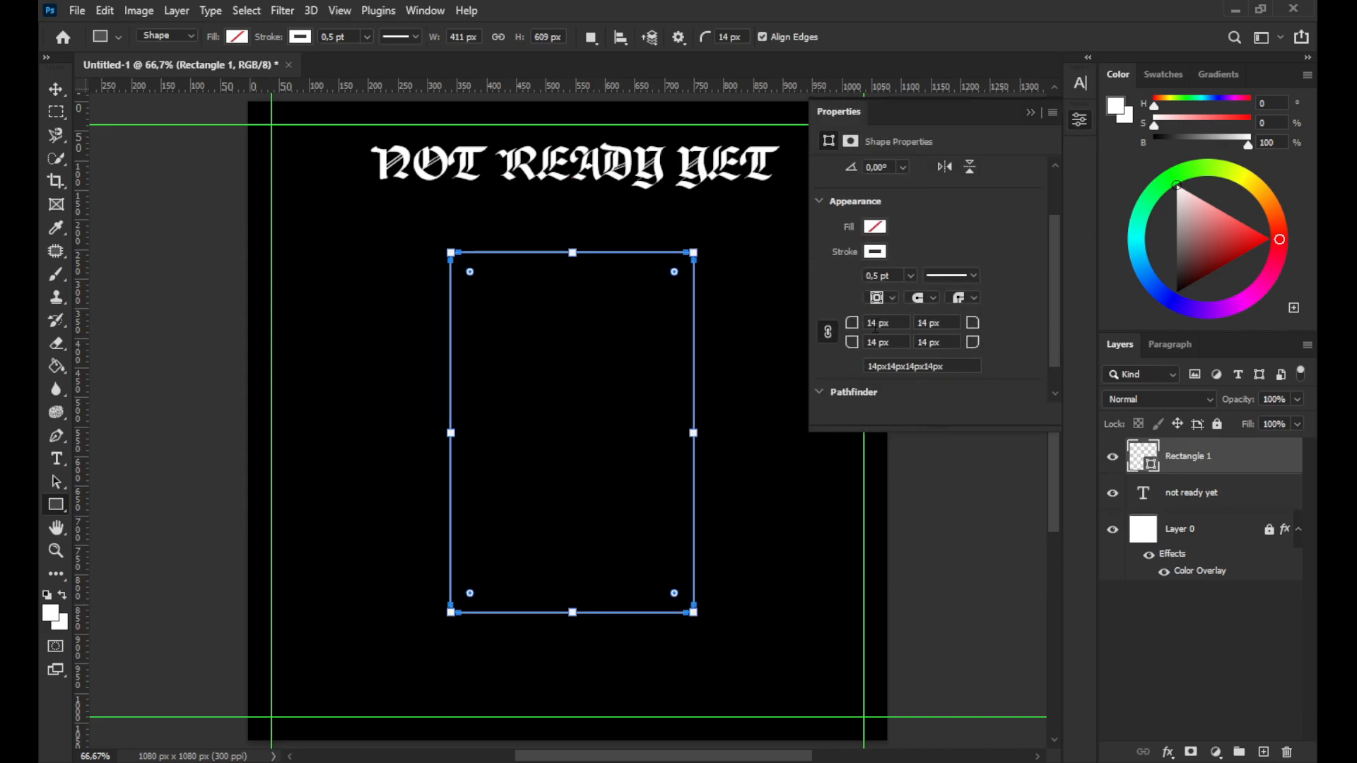
double_click(875, 322)
key("Return")
left_click(1030, 112)
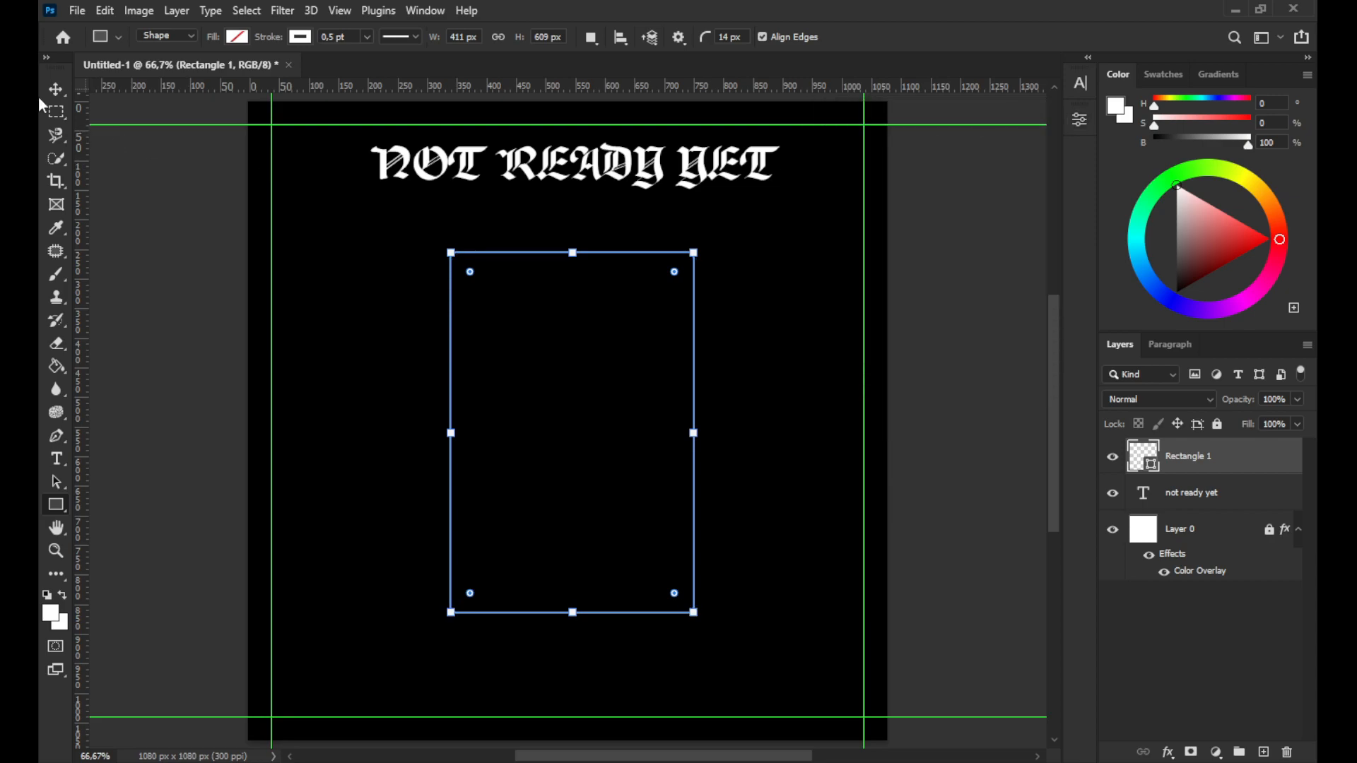
left_click(56, 90)
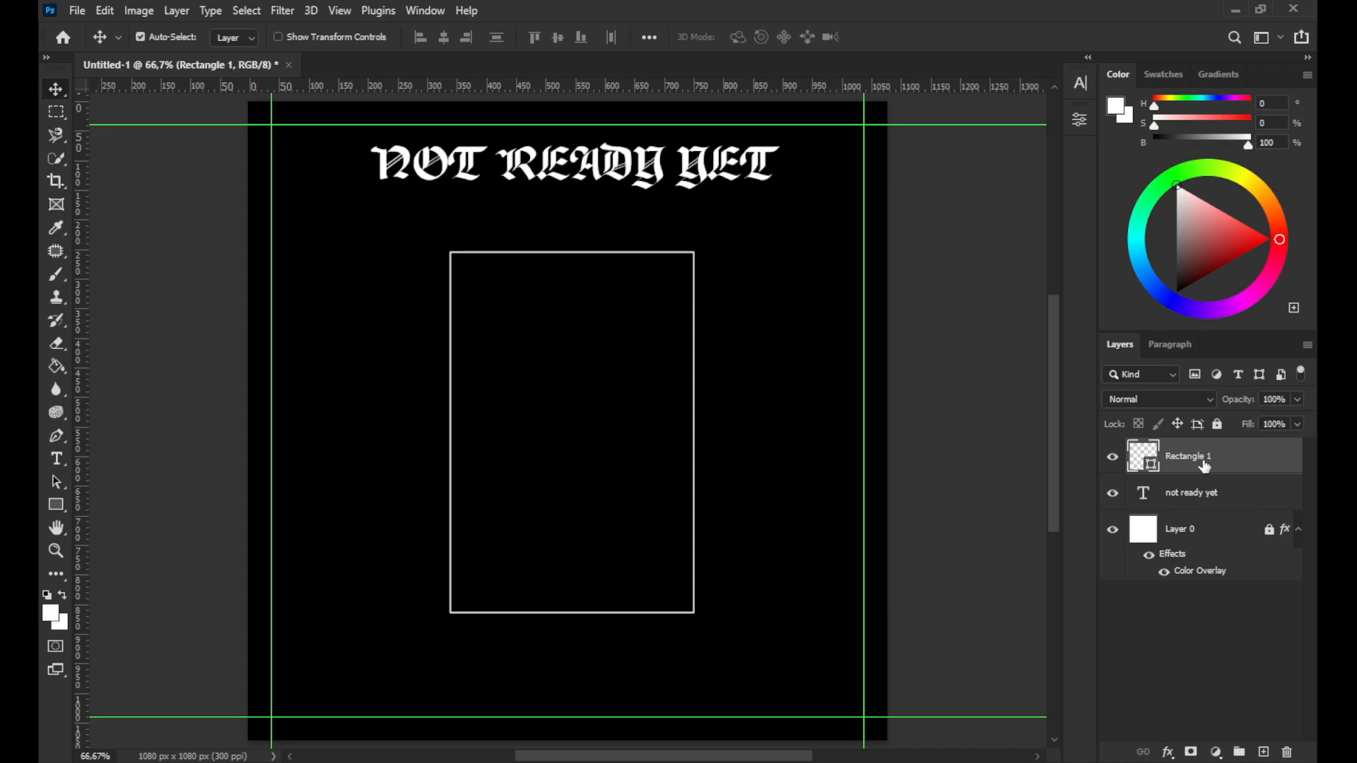
key("ctrl+t")
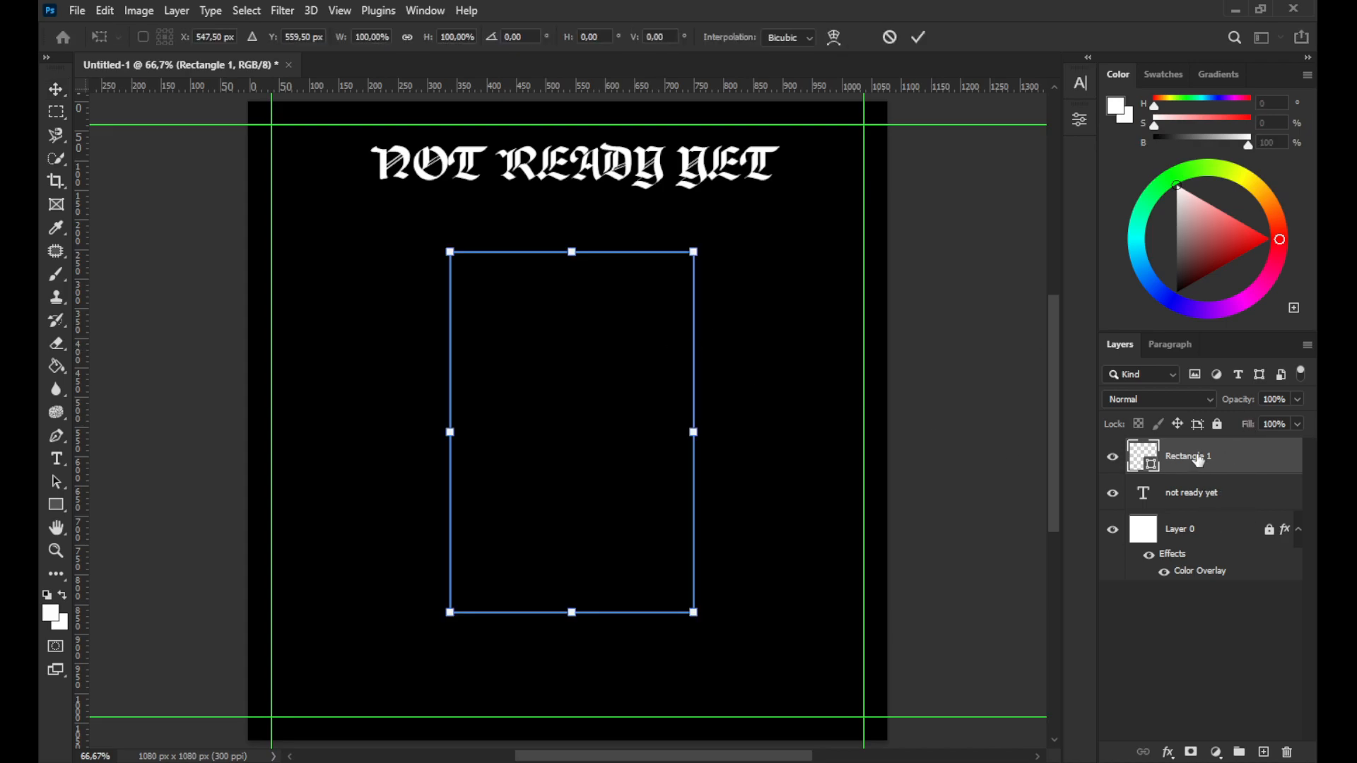
left_click(917, 38)
Fill the rectangle with white
left_click(1080, 120)
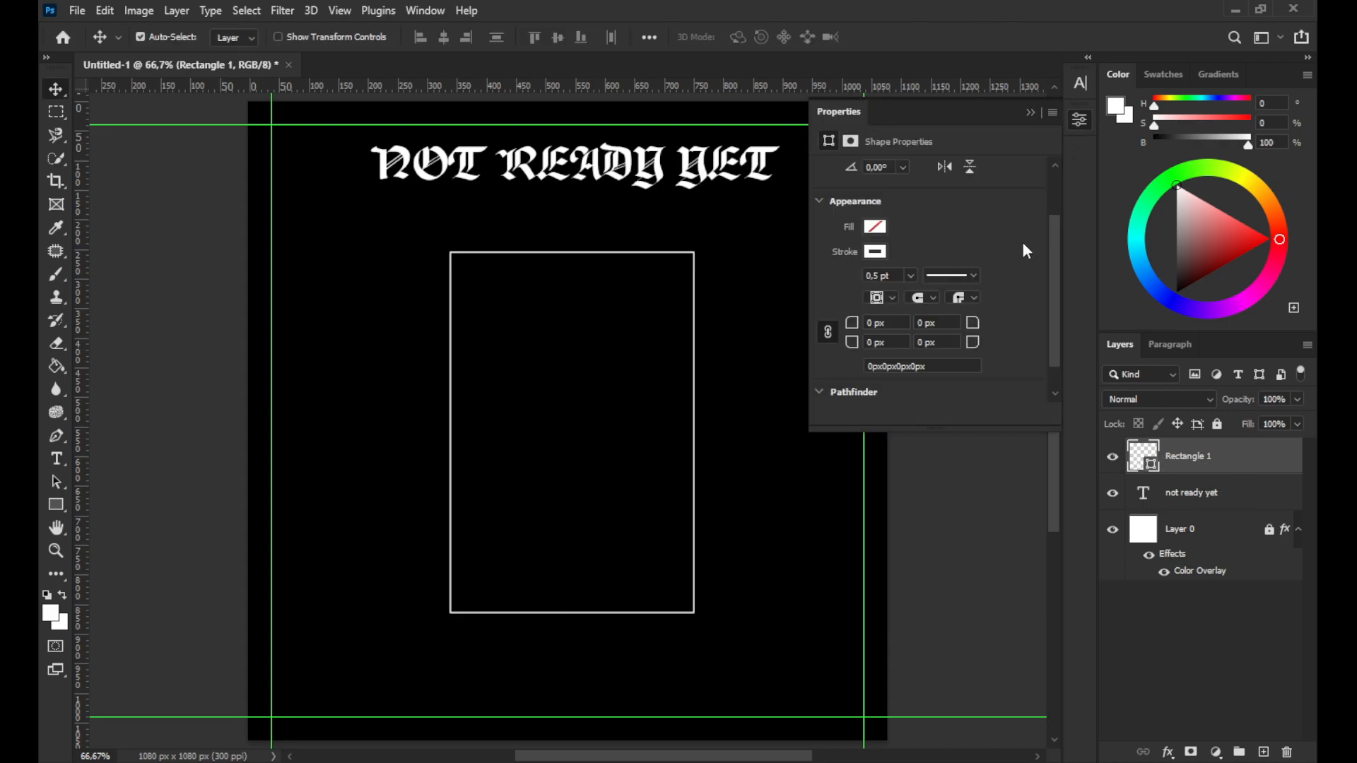
left_click(874, 227)
left_click(831, 321)
left_click(1033, 113)
left_click(1033, 114)
Reposition the white rectangle just below the title
mouse_move(598, 308)
left_mouse_down()
mouse_move(603, 318)
mouse_move(615, 302)
mouse_move(591, 303)
mouse_move(602, 336)
mouse_move(479, 332)
mouse_move(618, 327)
mouse_move(601, 355)
mouse_move(600, 295)
mouse_move(605, 333)
mouse_move(595, 322)
left_mouse_up()
key("ctrl+t")
left_click(917, 38)
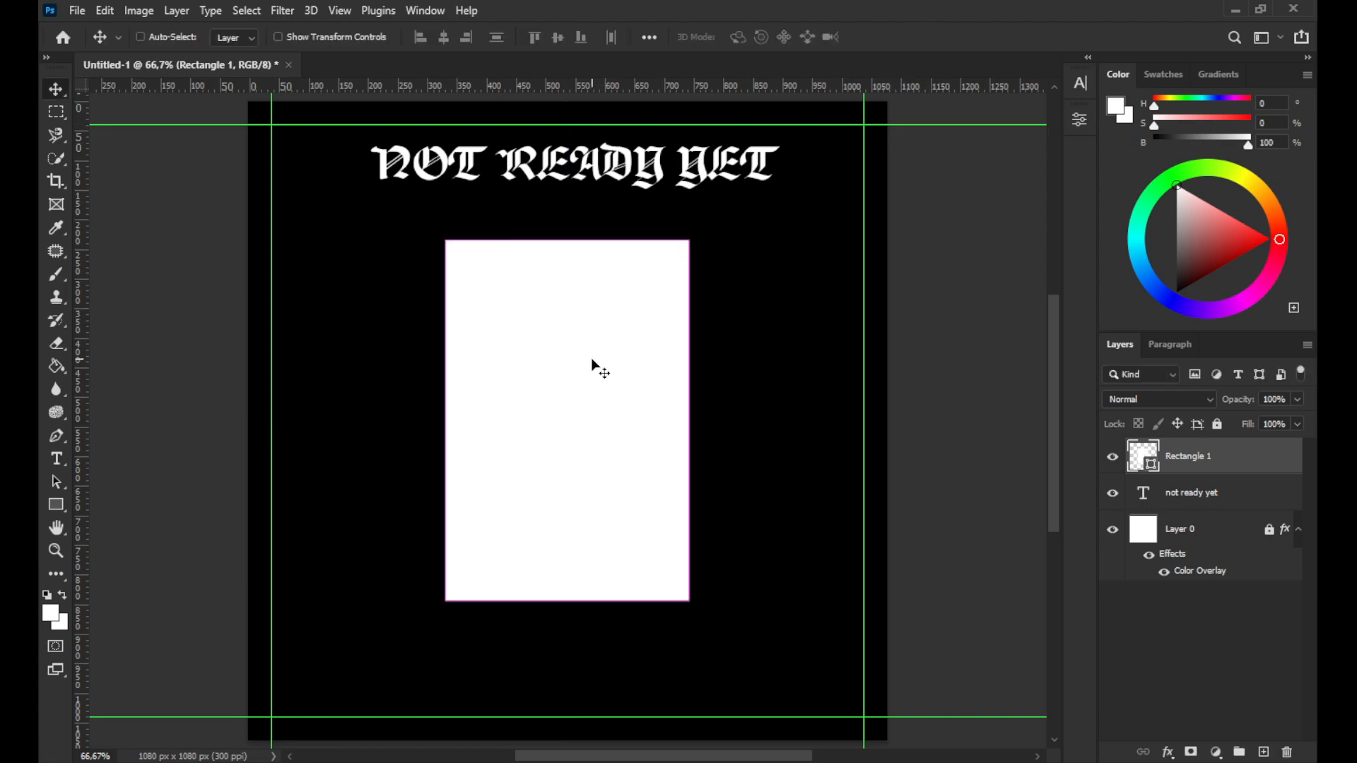
key("ctrl+t")
left_click_drag(566, 240, 567, 222)
key("Return")
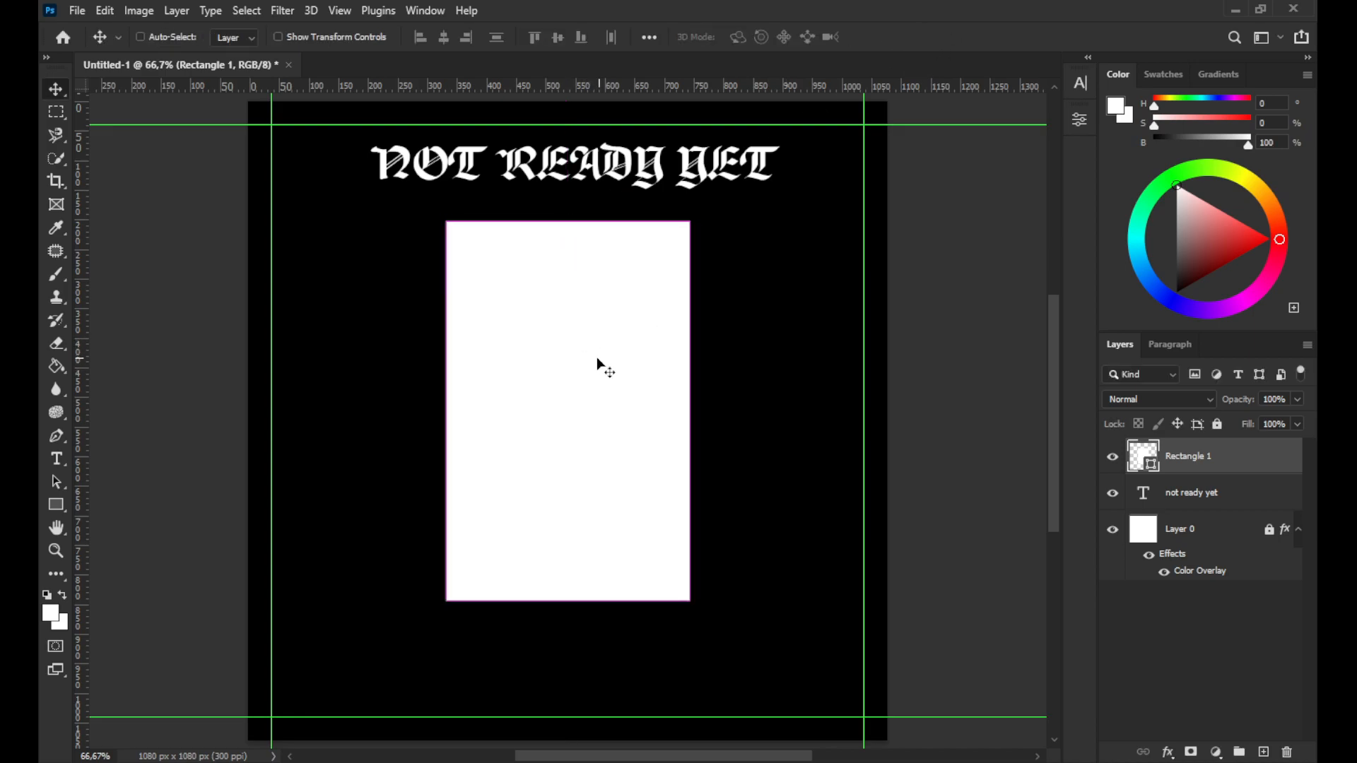
key("ctrl+t")
left_click_drag(597, 372, 592, 368)
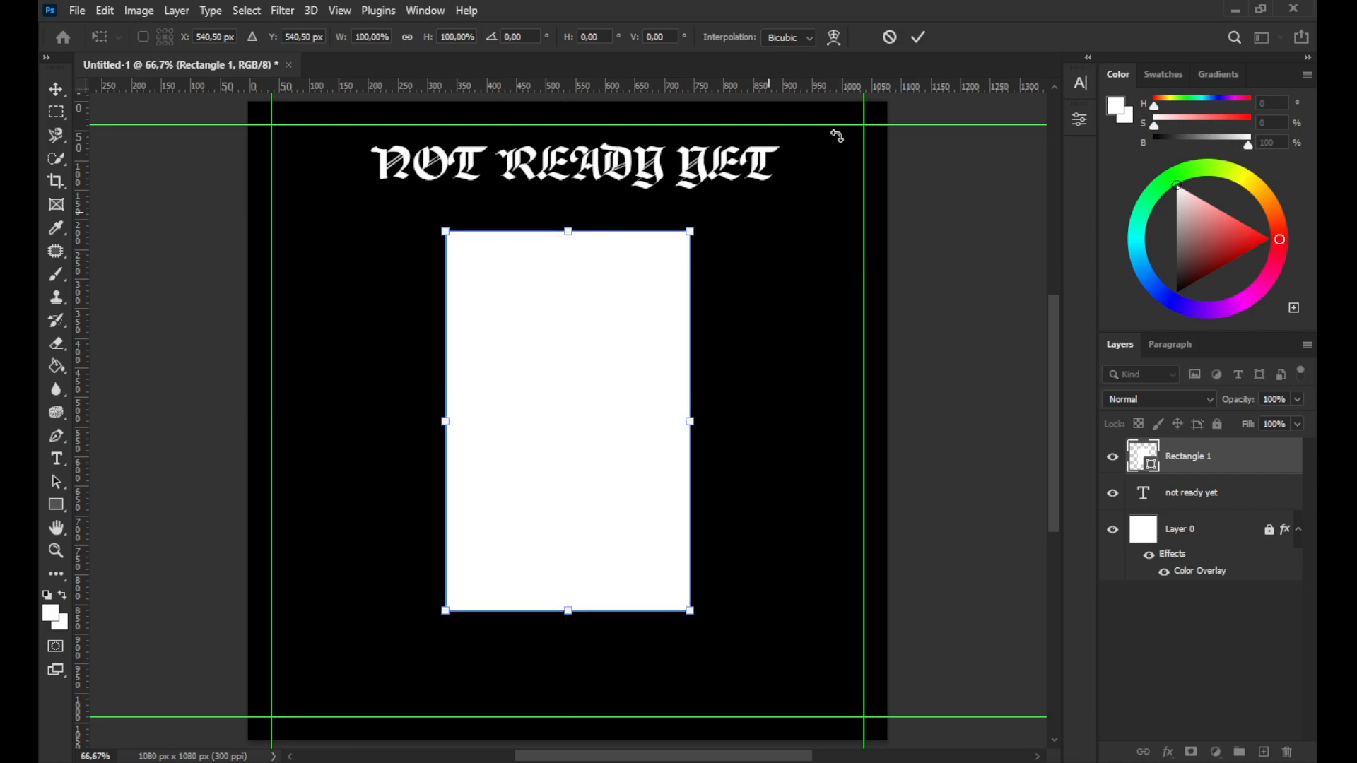
left_click(918, 37)
Move the title text slightly down toward the rectangle
left_click(627, 172)
mouse_move(629, 170)
left_mouse_down()
mouse_move(625, 157)
mouse_move(615, 181)
left_mouse_up()
key("ctrl+t")
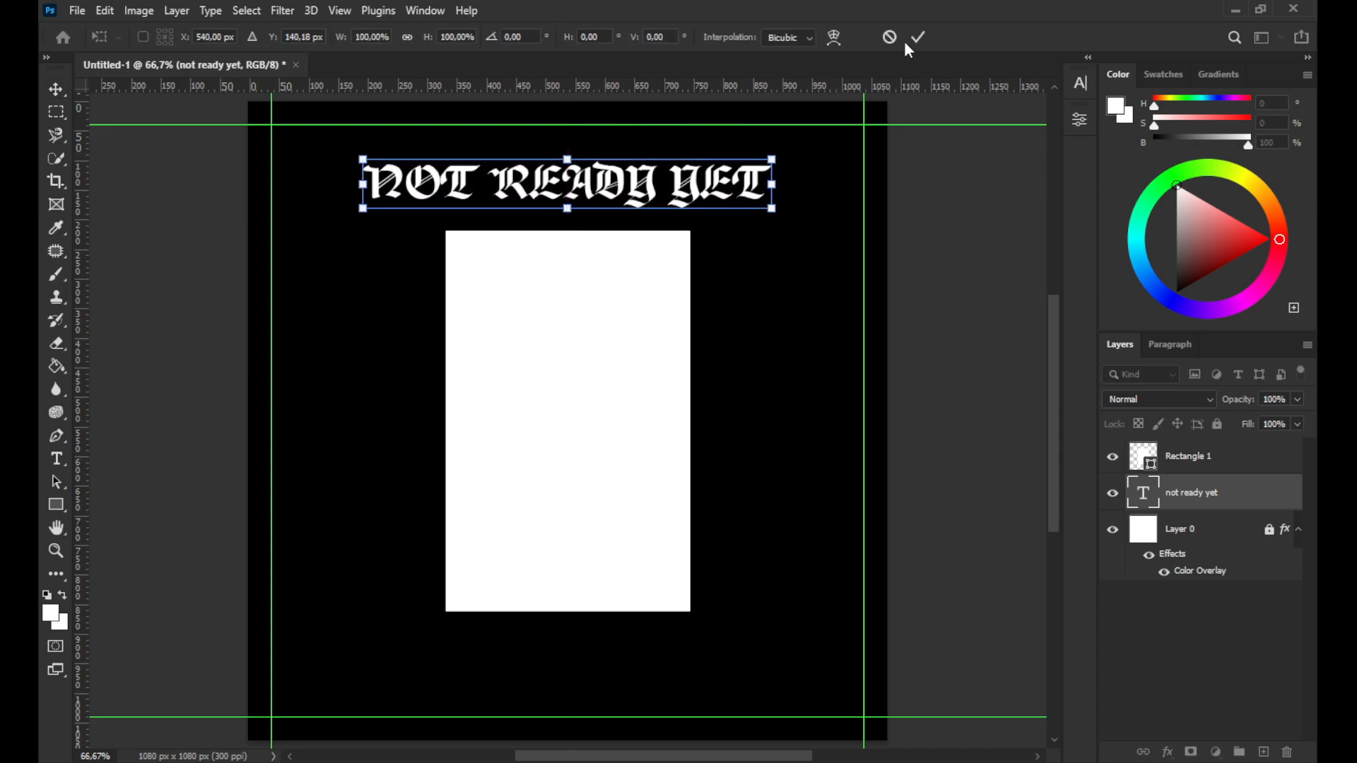
left_click(918, 37)
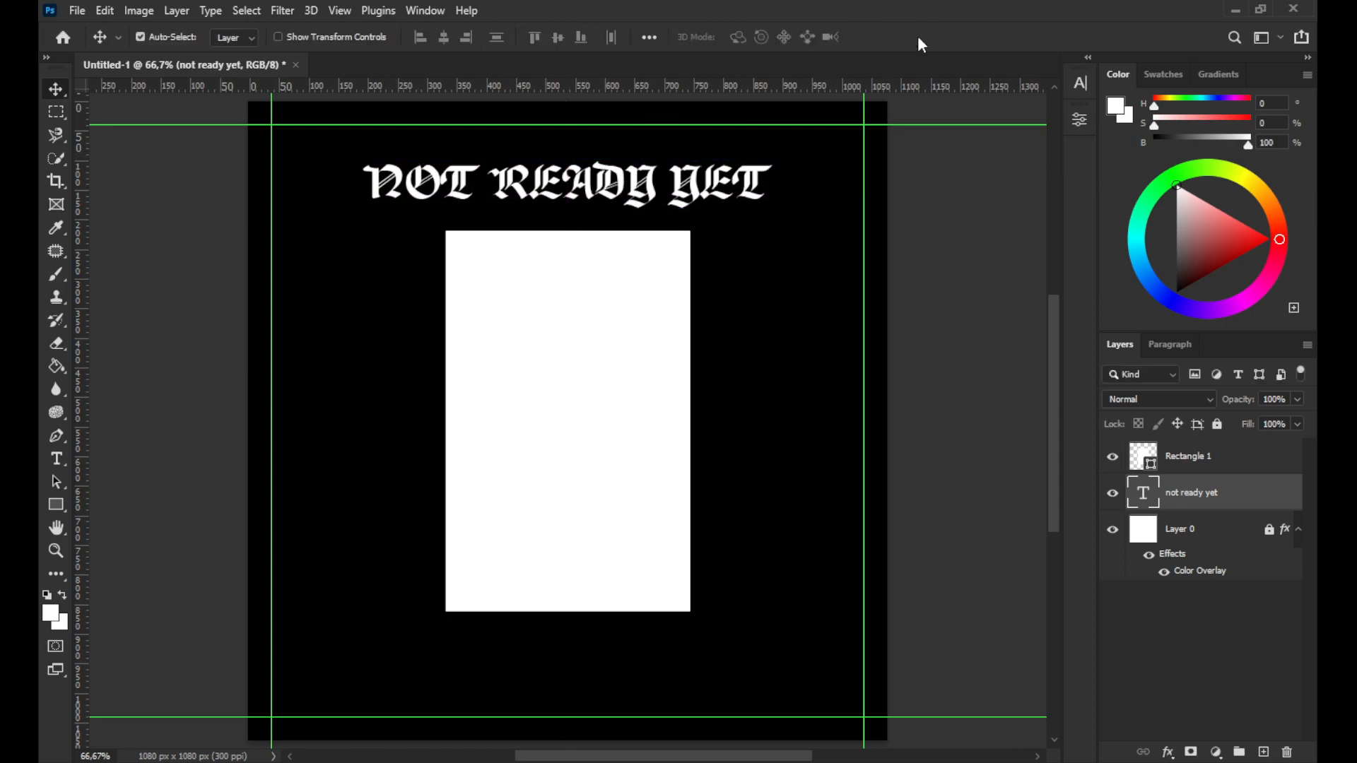
Place the carson-masterson photo into the document above the rectangle layer
left_click(648, 300)
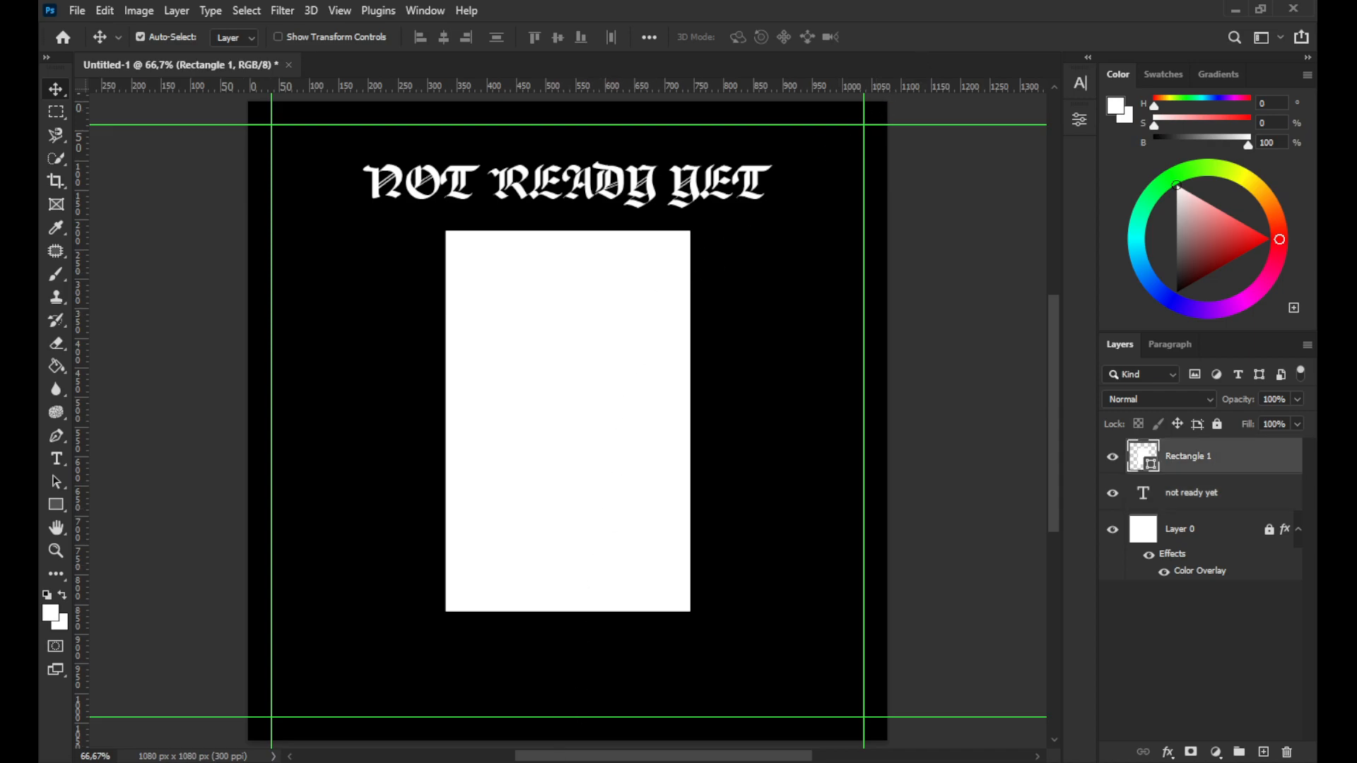
key("alt+Tab")
left_click_drag(378, 237, 850, 328)
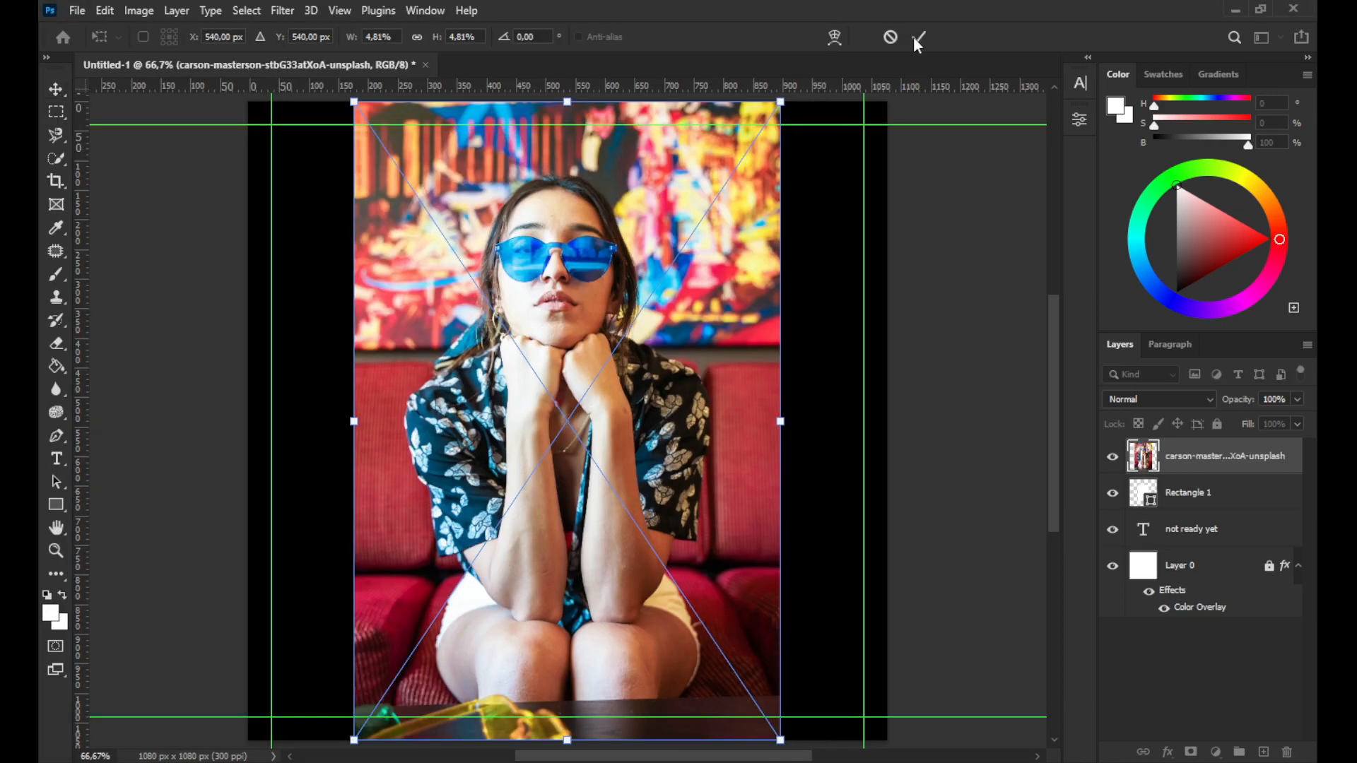
Lower the photo's opacity to 47% and scale and move it to cover the white rectangle
left_click(1297, 400)
left_click(1255, 419)
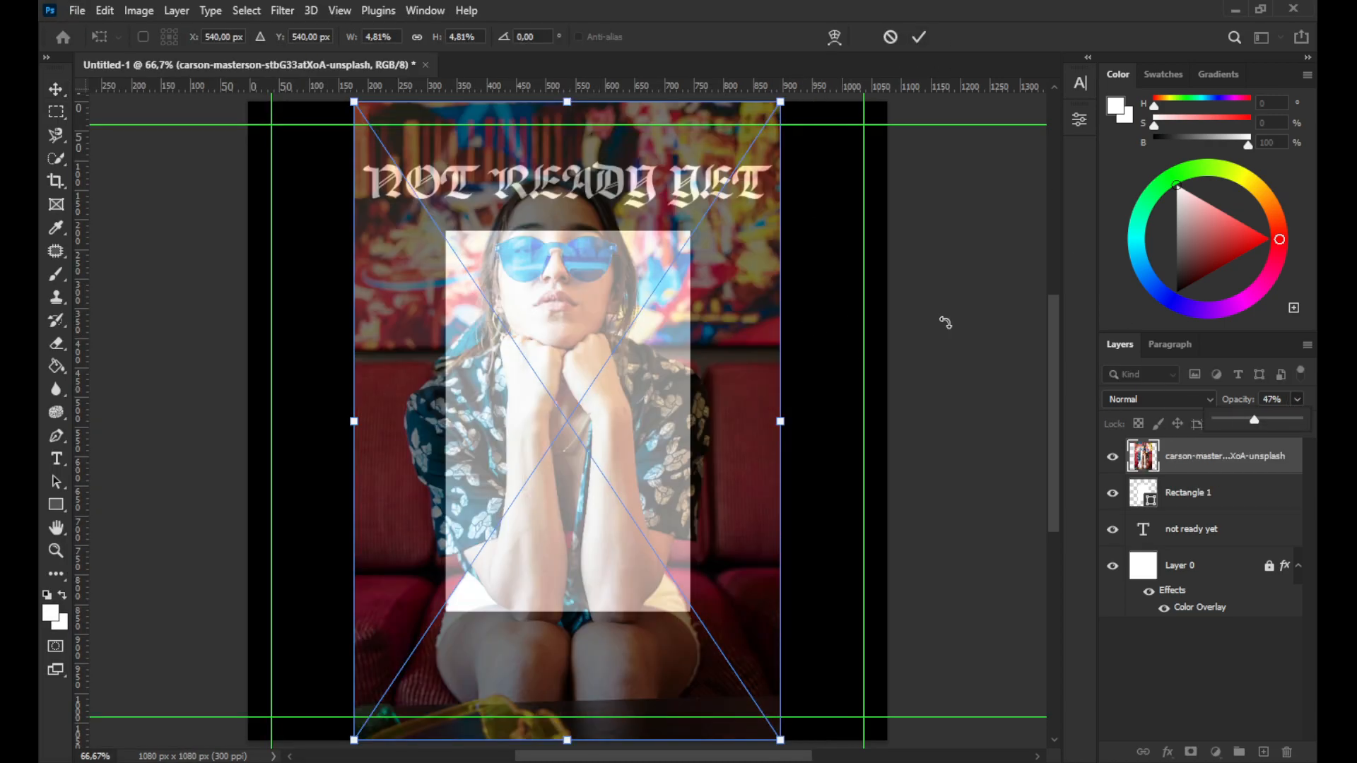
left_click_drag(780, 98, 609, 354)
left_click_drag(576, 423, 625, 320)
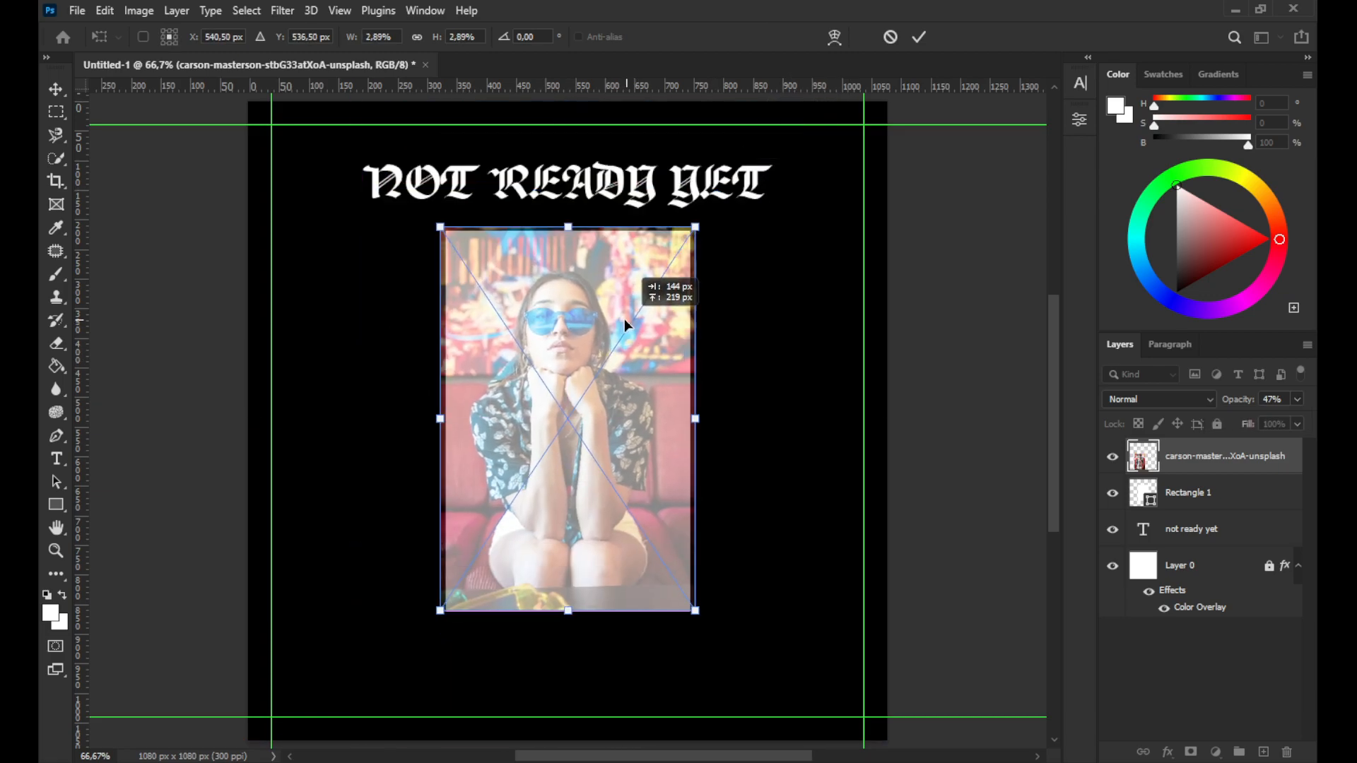
left_click_drag(629, 320, 630, 319)
left_click(918, 37)
Restore the photo's opacity to 100% and clip it to the rectangle layer with a clipping mask
left_click(1298, 399)
left_click_drag(1258, 420, 1316, 424)
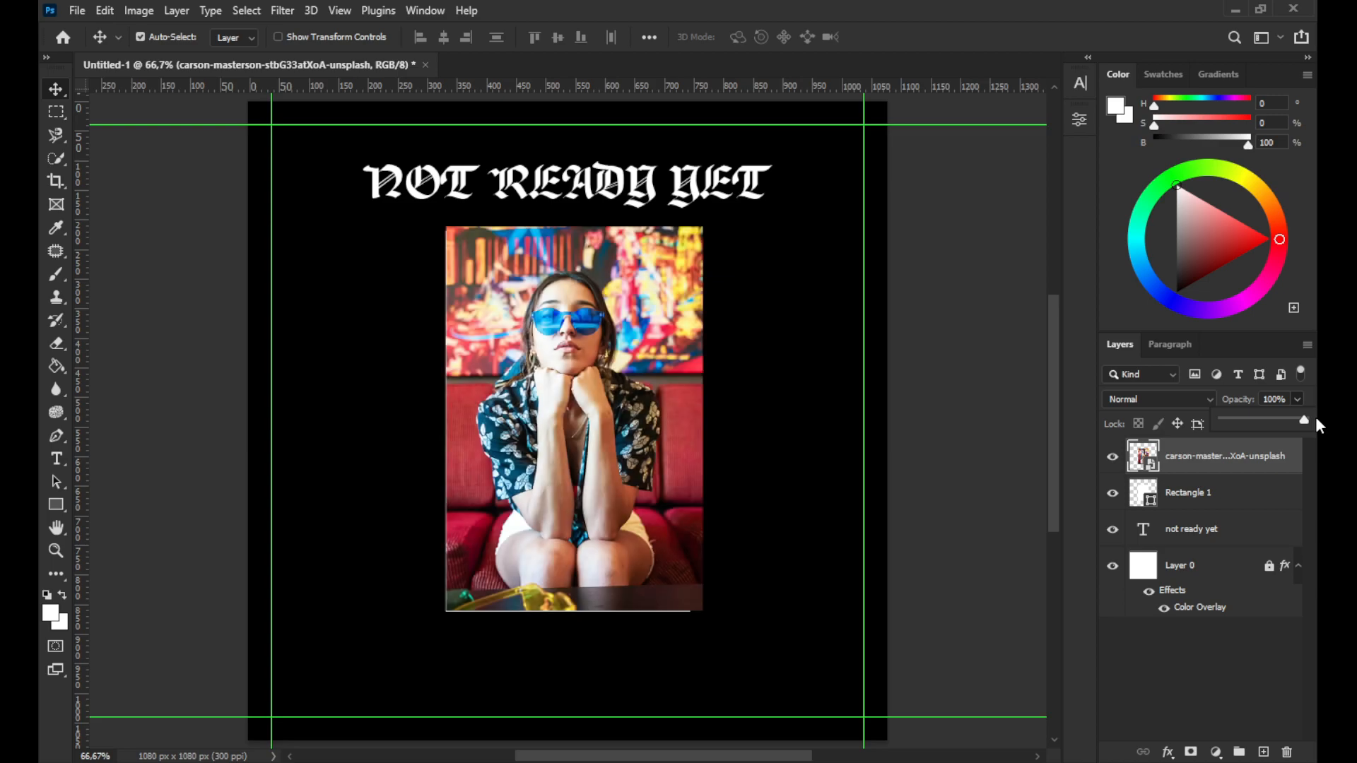
right_click(1226, 463)
left_click(1109, 400)
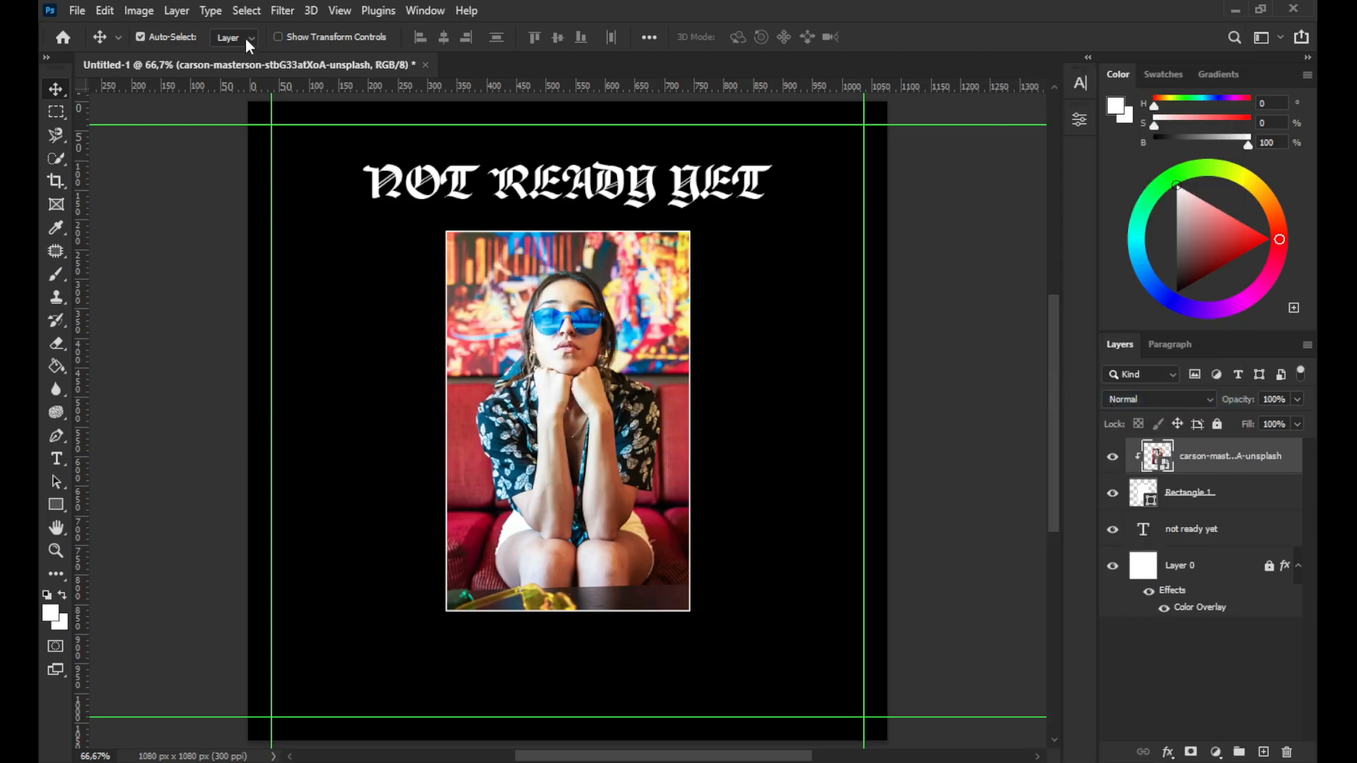
Apply a Brightness/Contrast adjustment to the photo, increasing brightness and contrast
left_click(144, 17)
mouse_move(155, 52)
left_click(353, 52)
left_click_drag(641, 181, 882, 181)
left_click_drag(875, 278, 944, 278)
mouse_move(868, 236)
left_mouse_down()
mouse_move(840, 243)
mouse_move(856, 238)
left_mouse_up()
left_click(1012, 215)
Apply a Threshold adjustment to the photo with a lowered threshold level
left_click(139, 10)
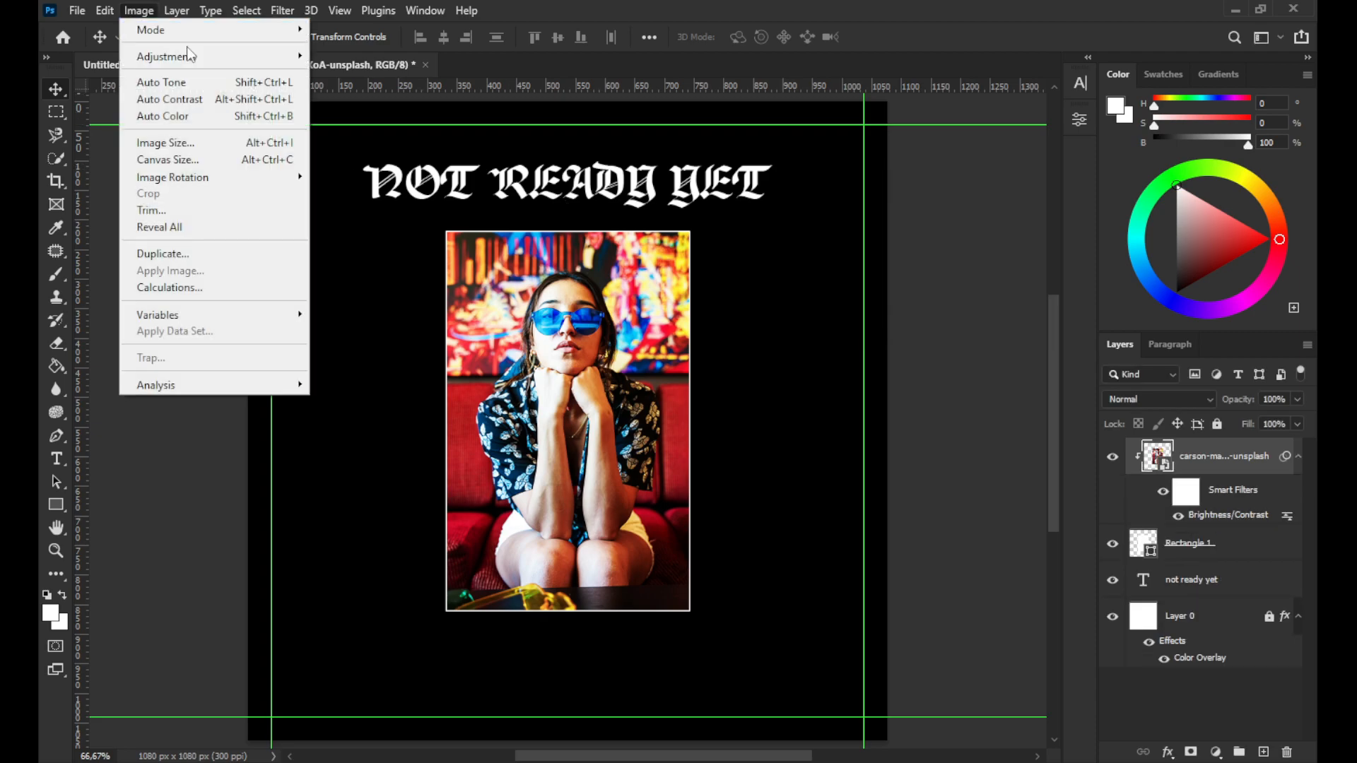
mouse_move(212, 57)
left_click(349, 294)
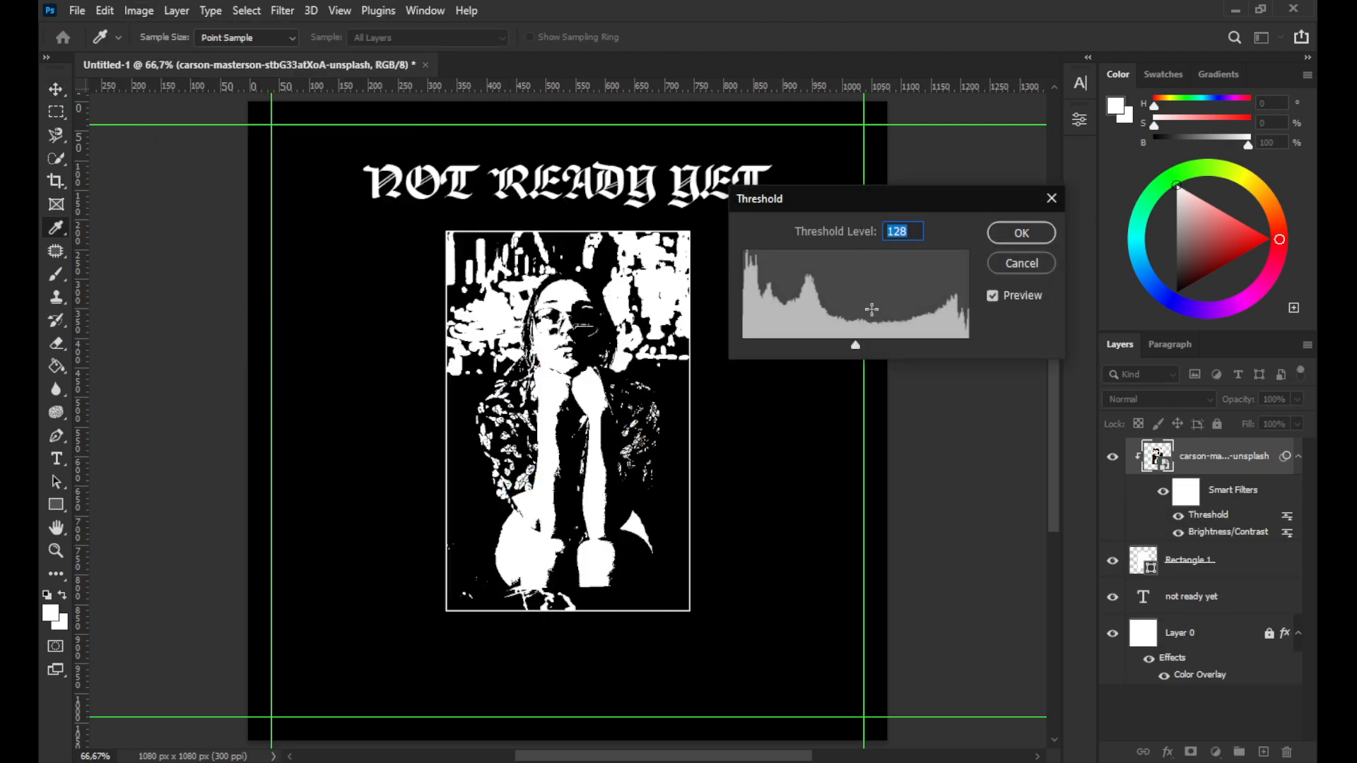
left_click_drag(858, 348, 816, 353)
left_click(1023, 235)
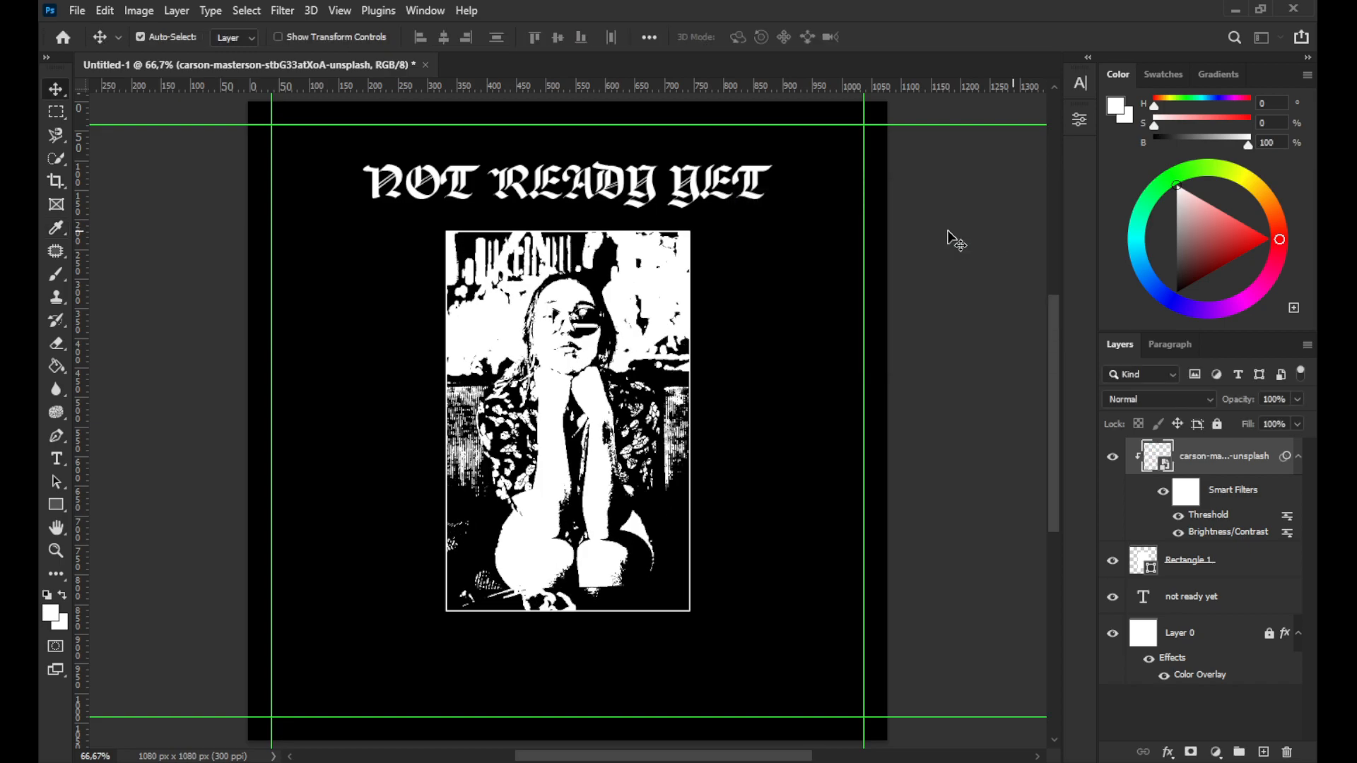
Apply a Color Lookup adjustment using the Fuji ETERNA 250D Kodak 2395 (by Adobe) 3DLUT file
left_click(143, 11)
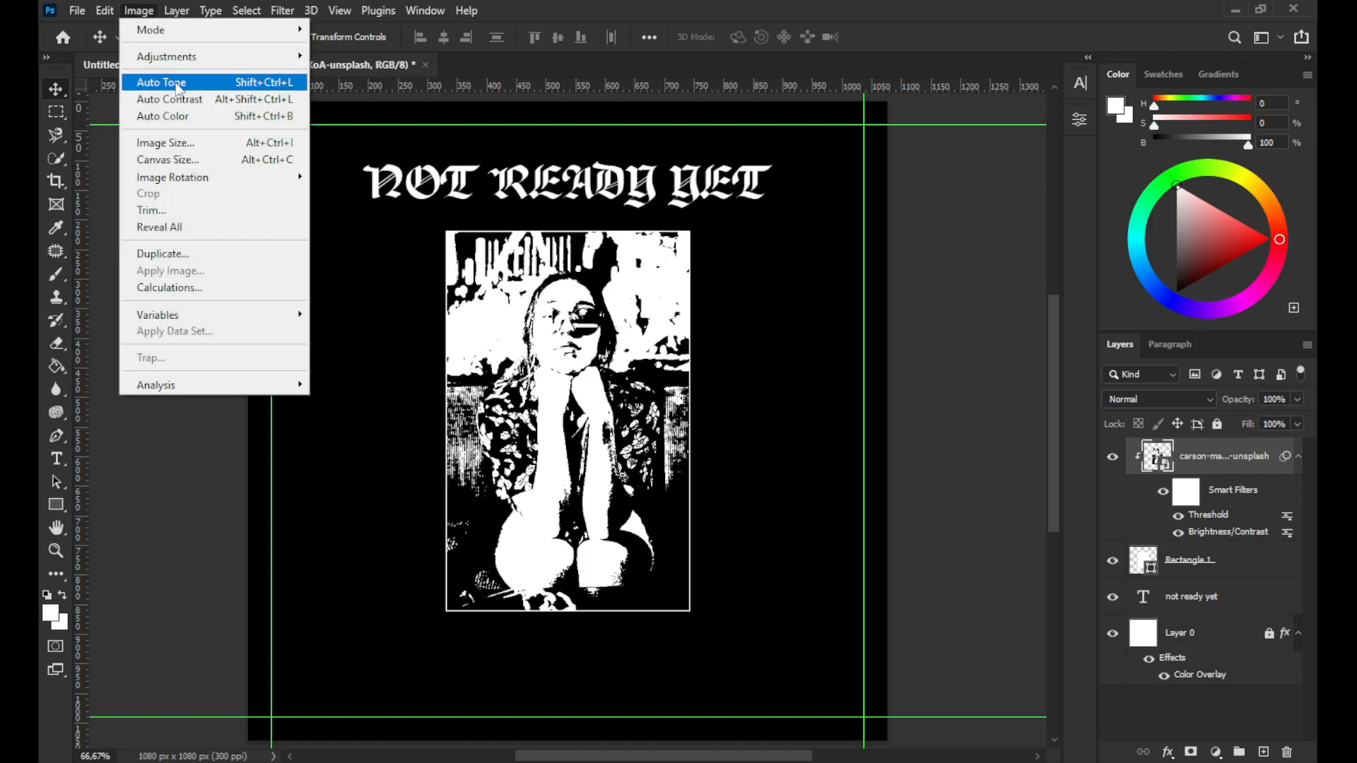
mouse_move(182, 58)
left_click(417, 234)
left_click_drag(595, 146, 905, 227)
left_click(931, 280)
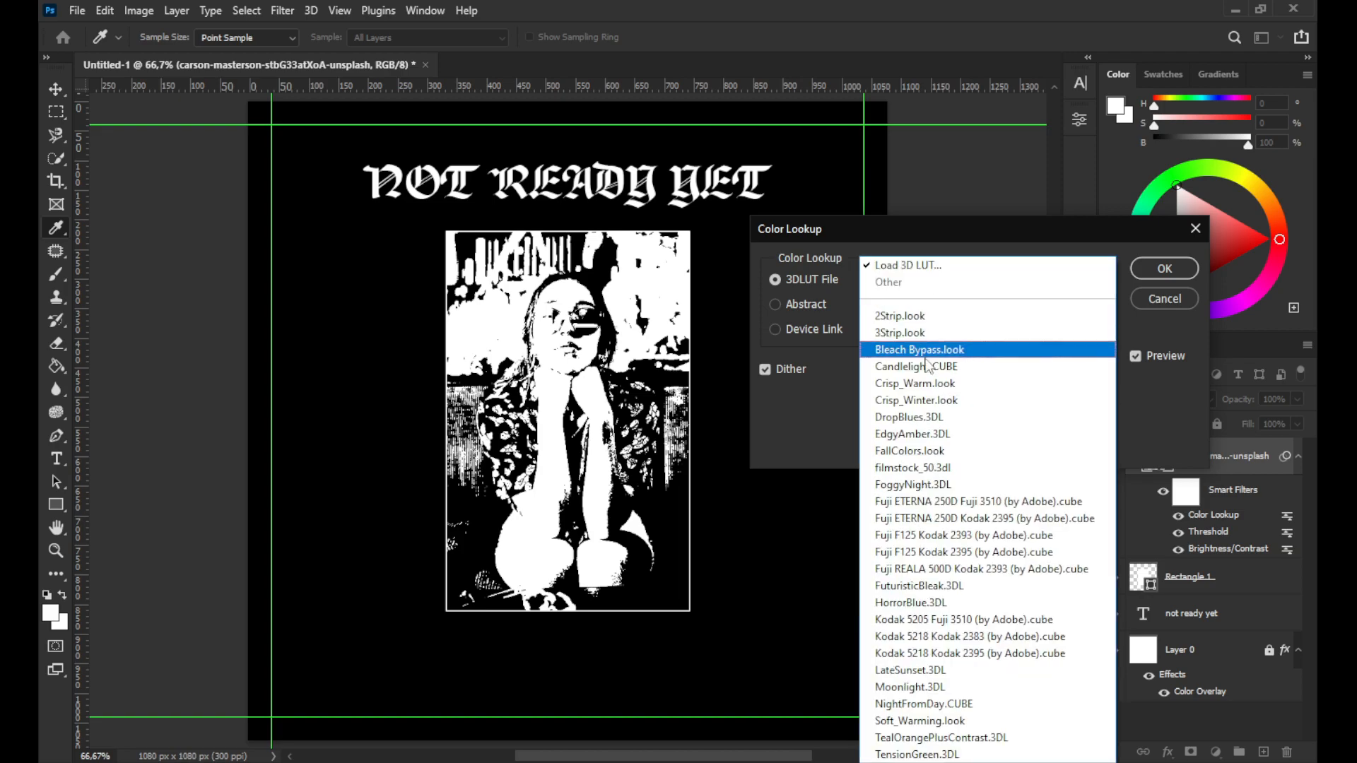
left_click(966, 520)
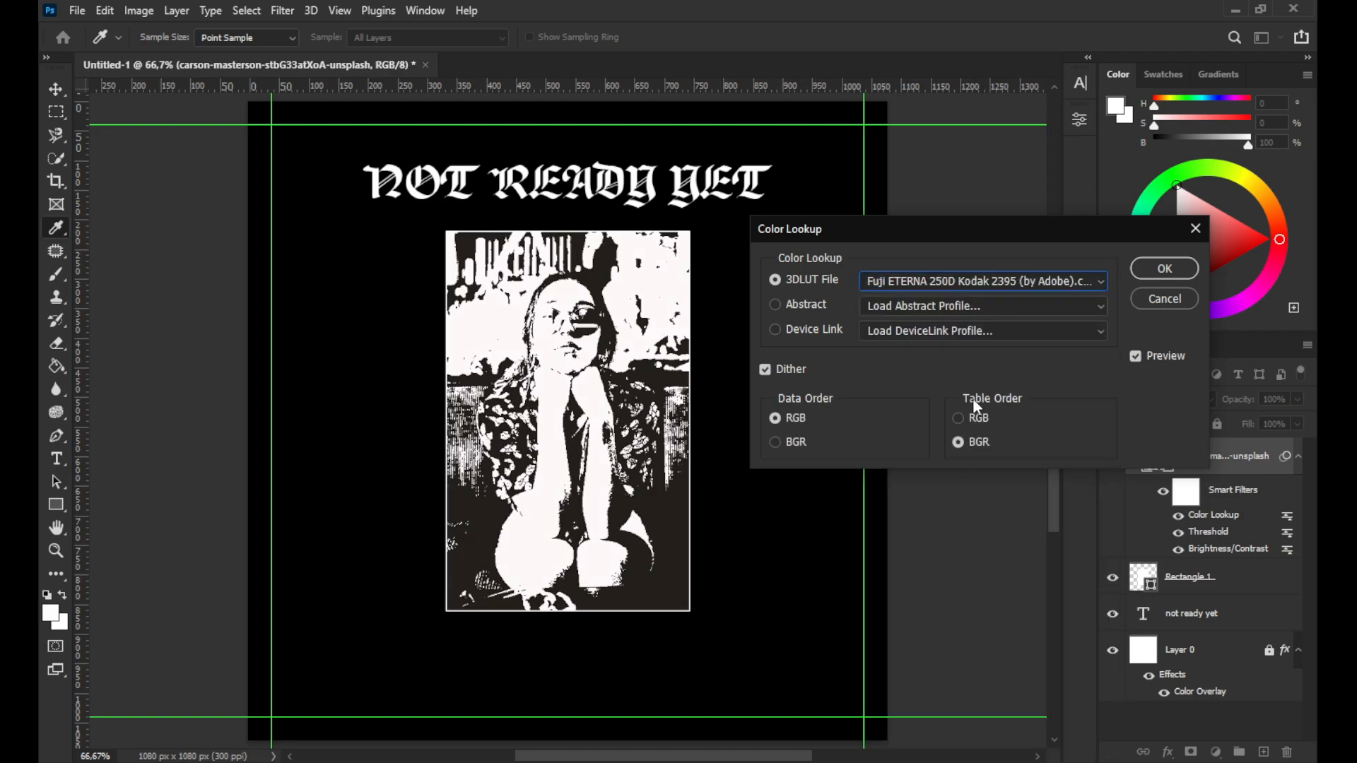
left_click(1158, 274)
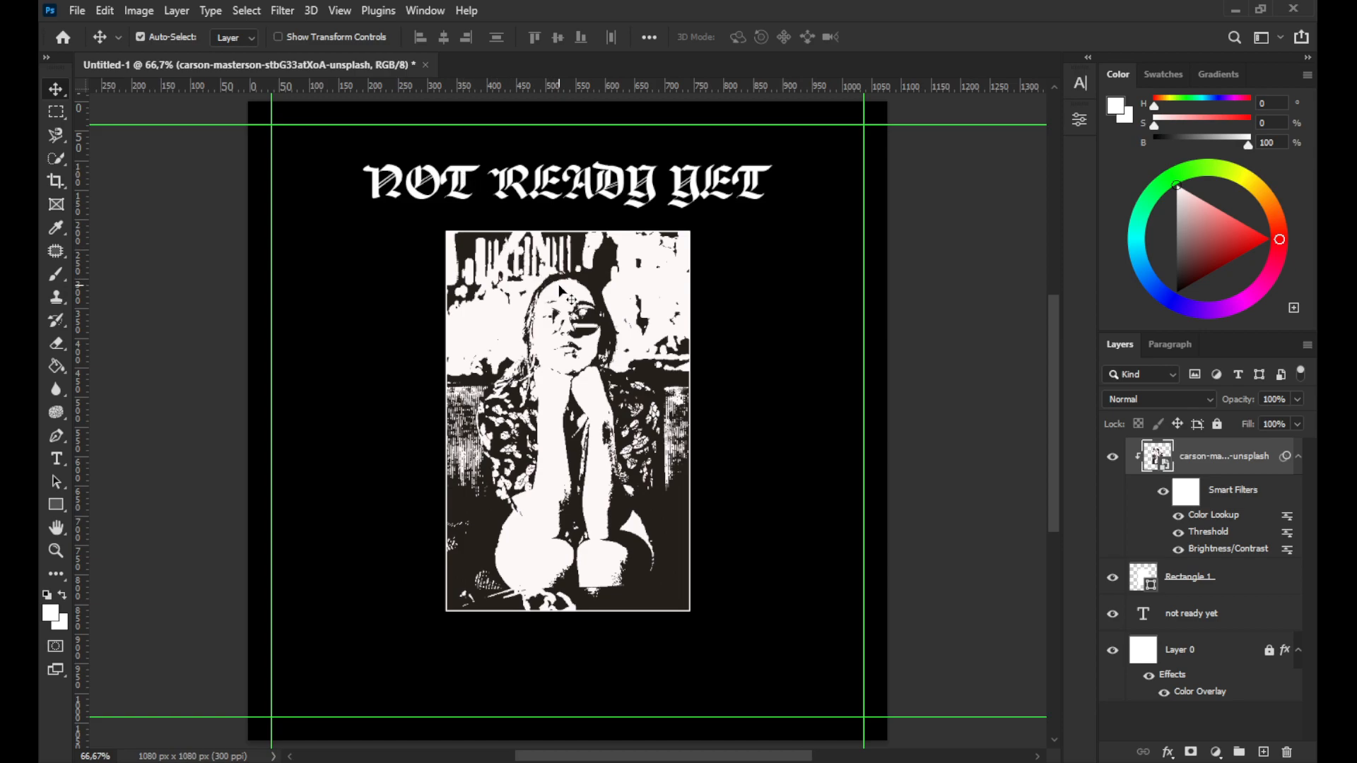
Duplicate the filtered photo layer and scale the copy down, placing it over the main frame's right edge
key("ctrl+t")
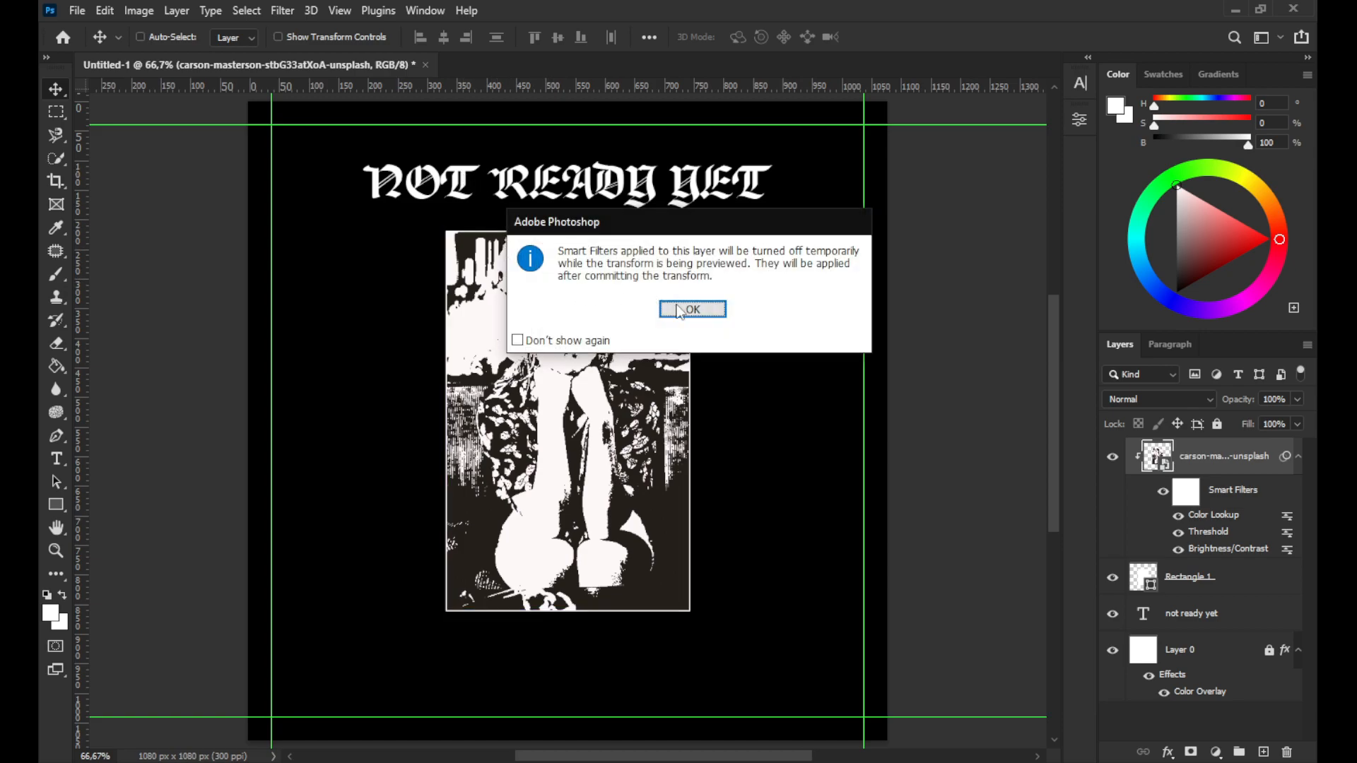
left_click(676, 310)
left_click(919, 37)
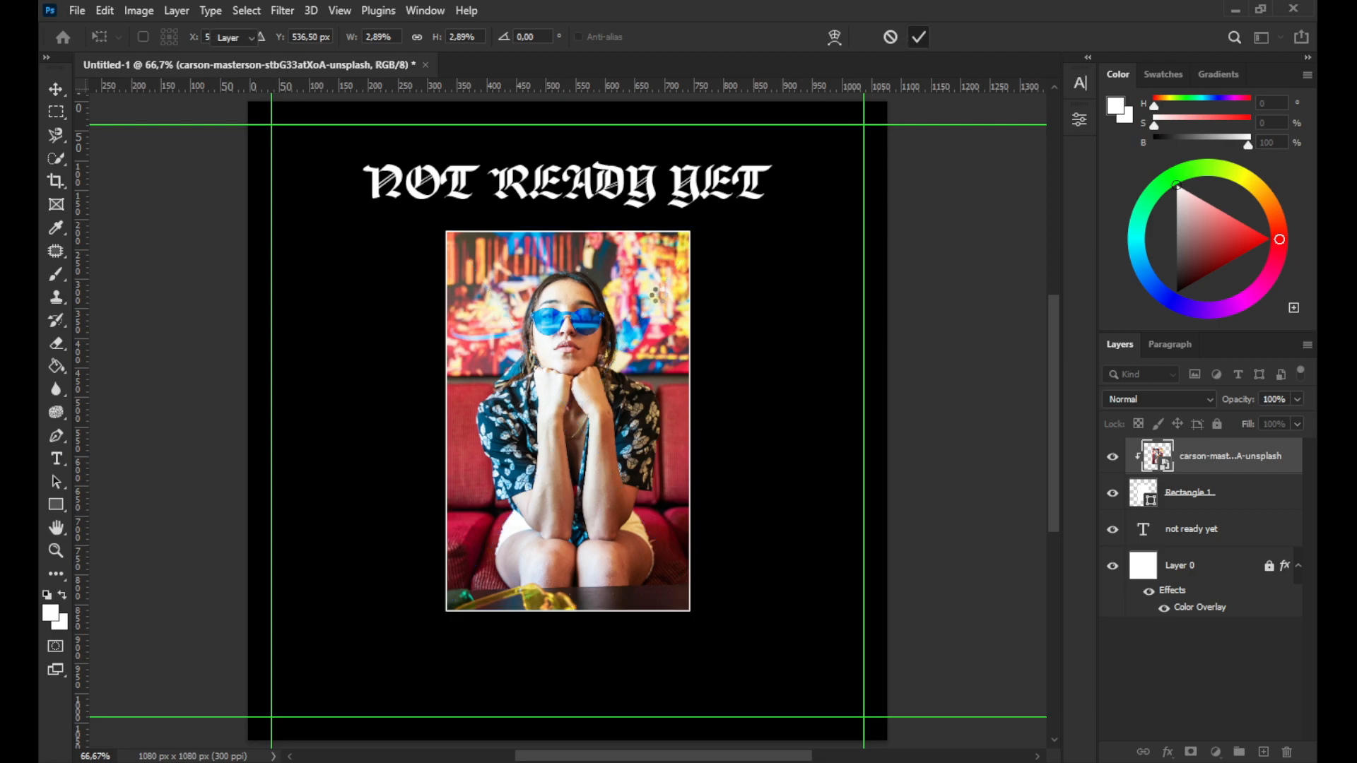
left_click_drag(660, 301, 716, 364)
key("ctrl+t")
left_click(709, 308)
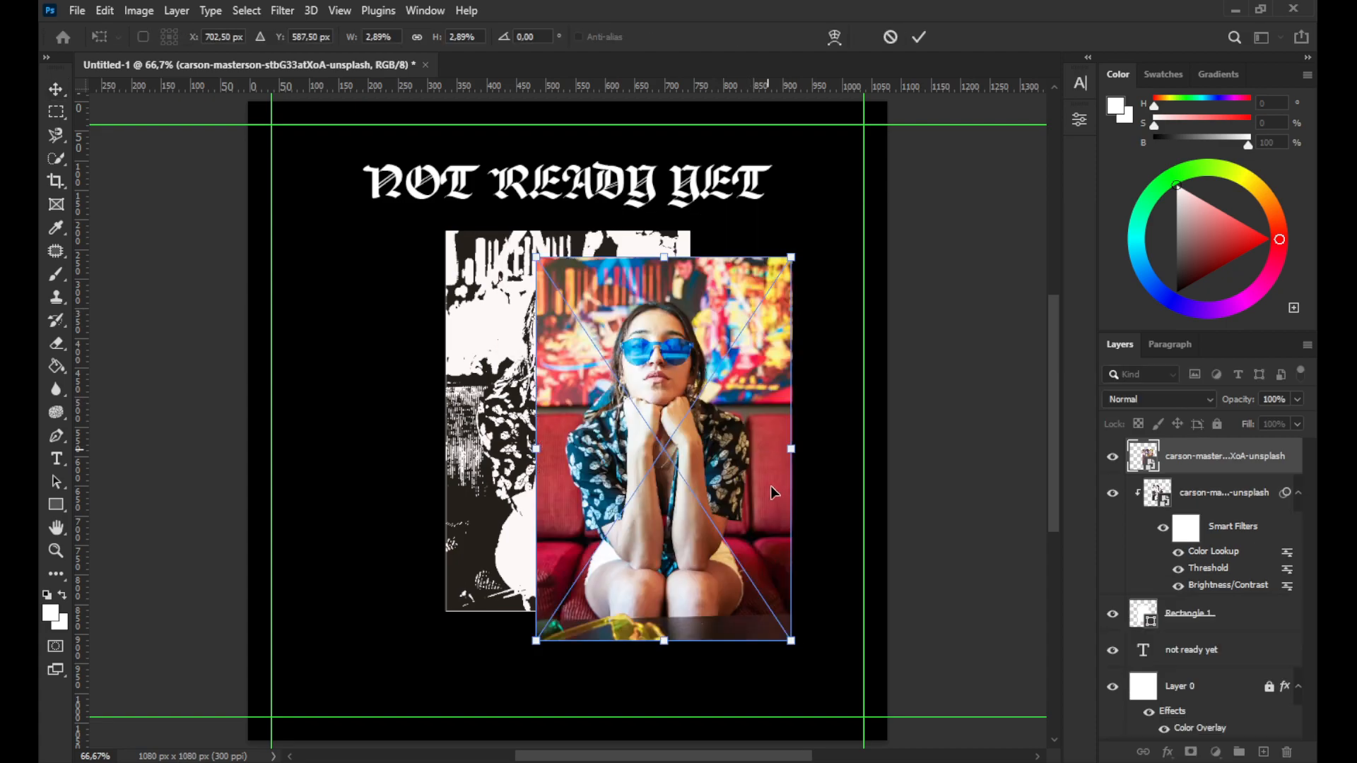
left_click_drag(790, 638, 624, 522)
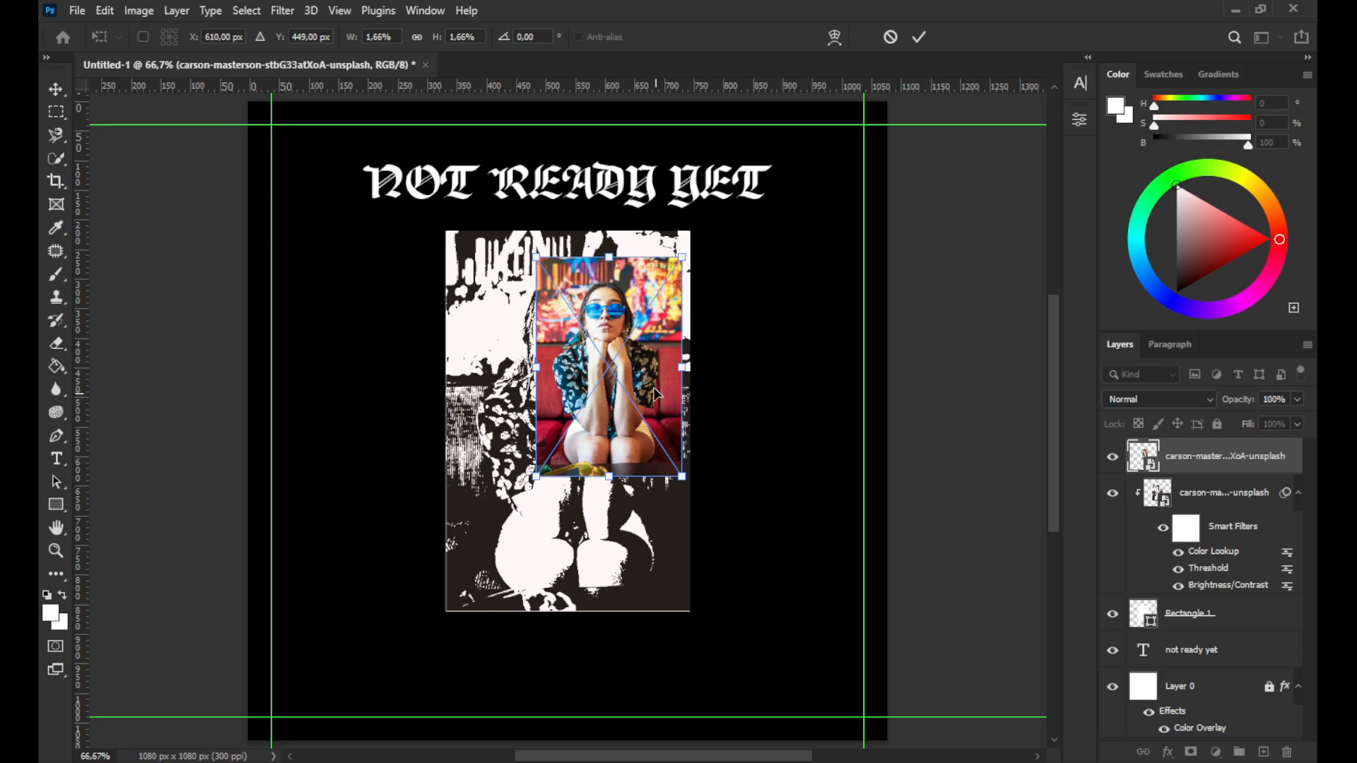
left_click_drag(644, 375, 819, 428)
left_click_drag(849, 530, 798, 493)
left_click_drag(761, 381, 717, 392)
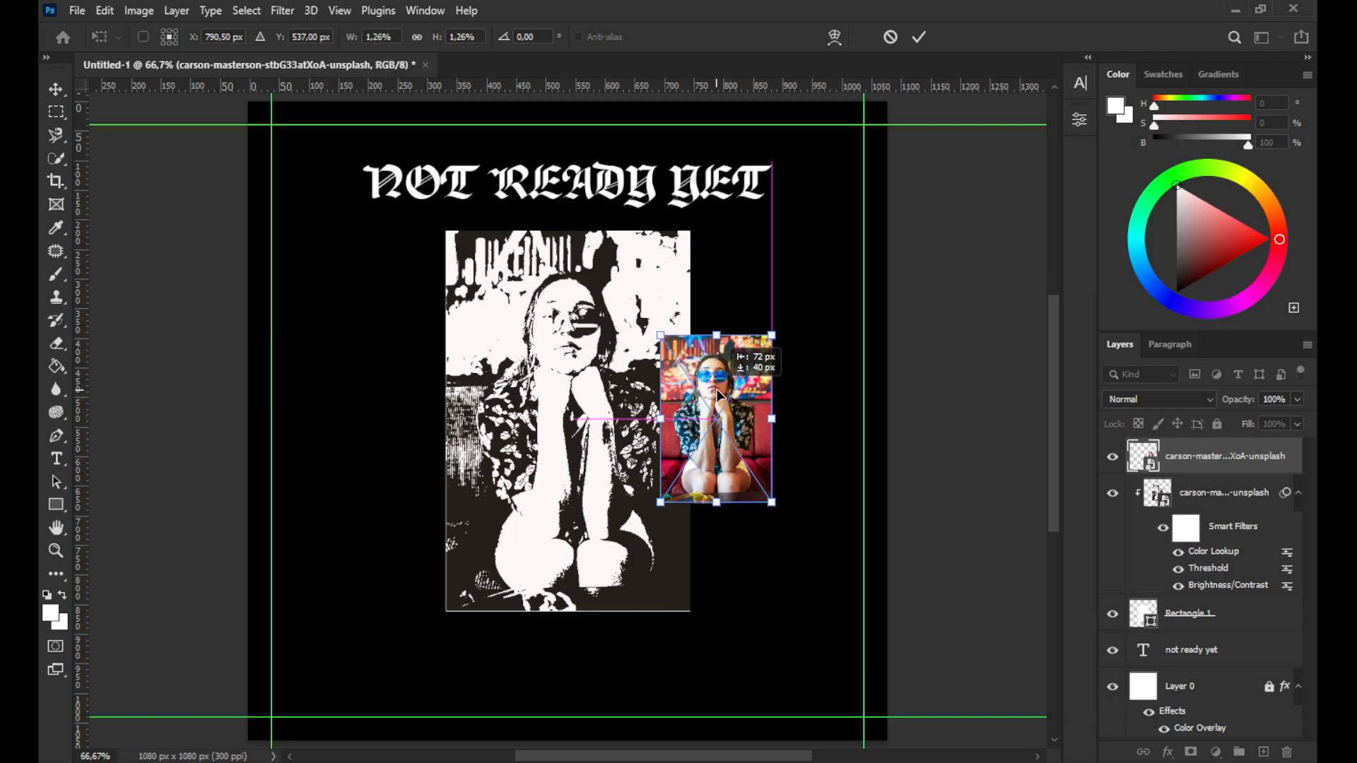
left_click_drag(718, 393, 718, 393)
left_click(919, 37)
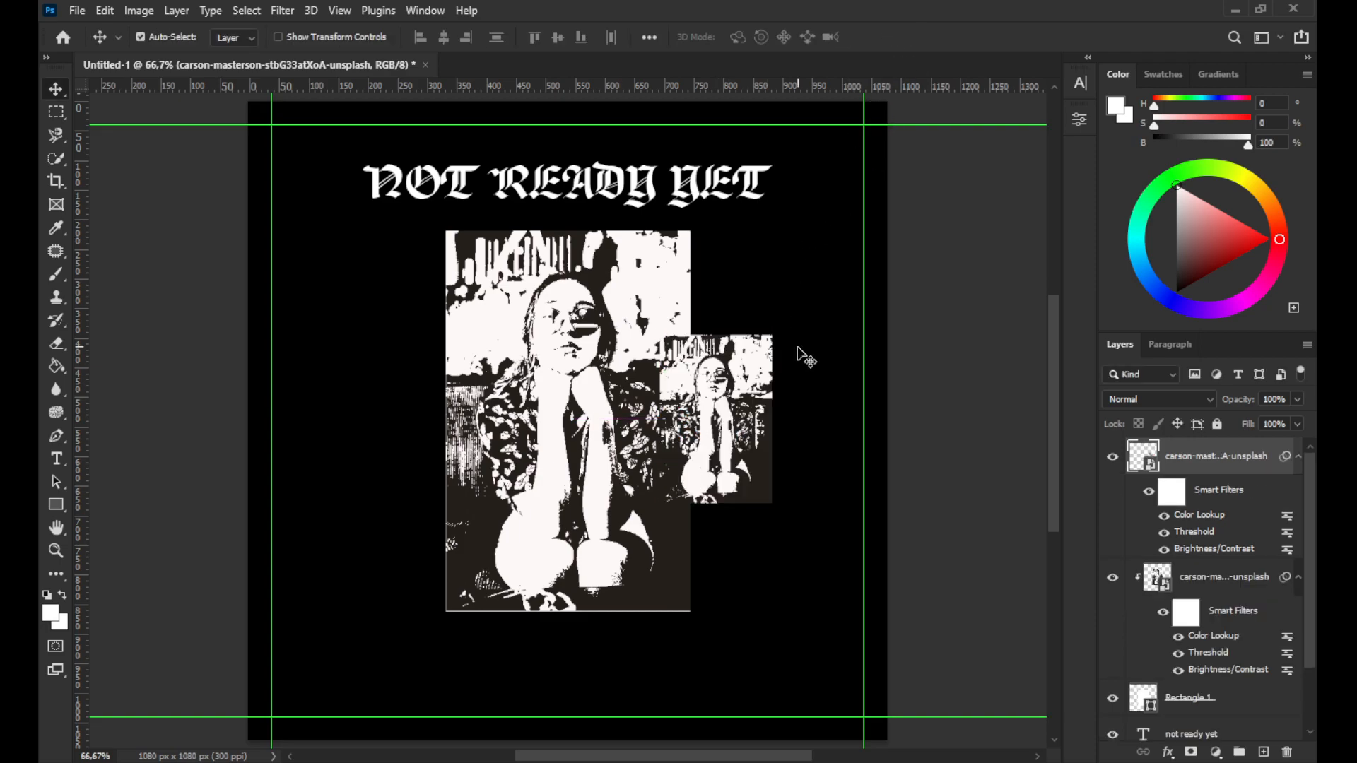
double_click(1145, 458)
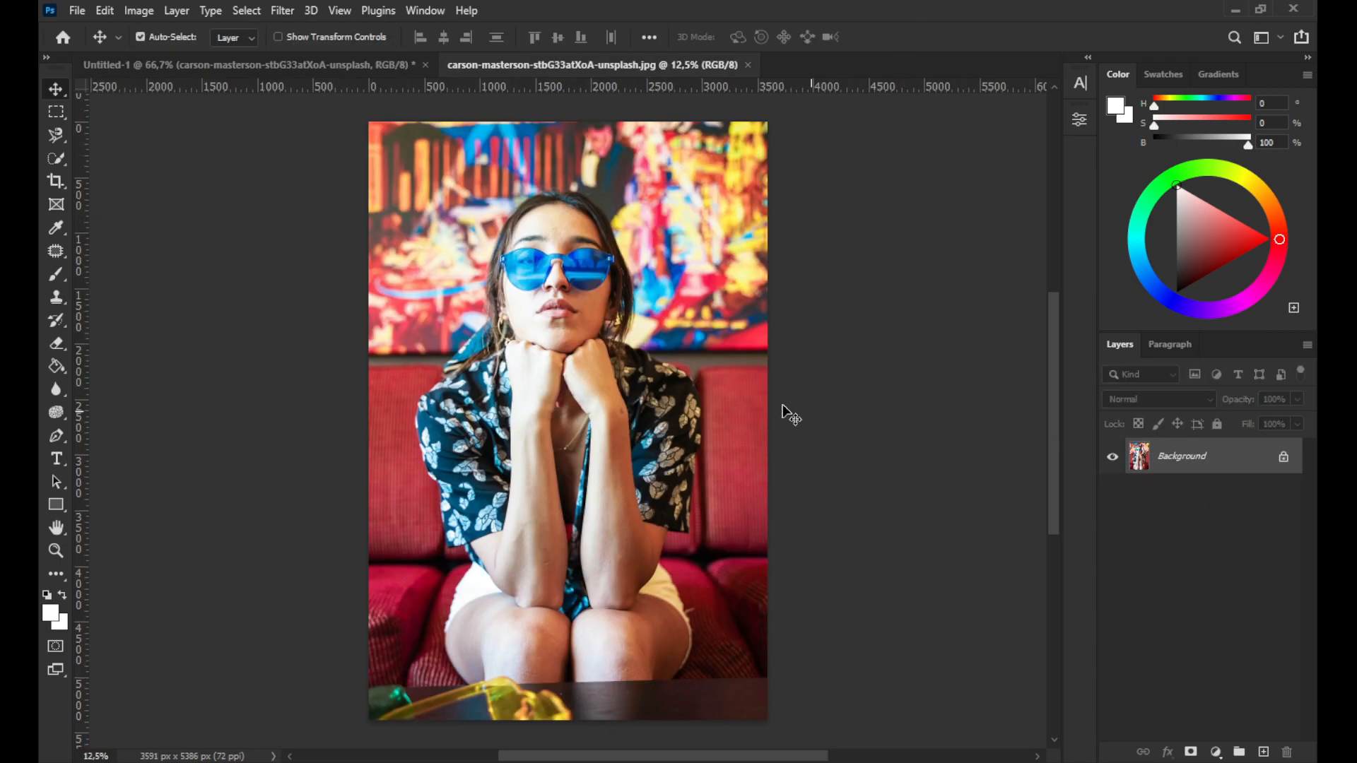
left_click(748, 65)
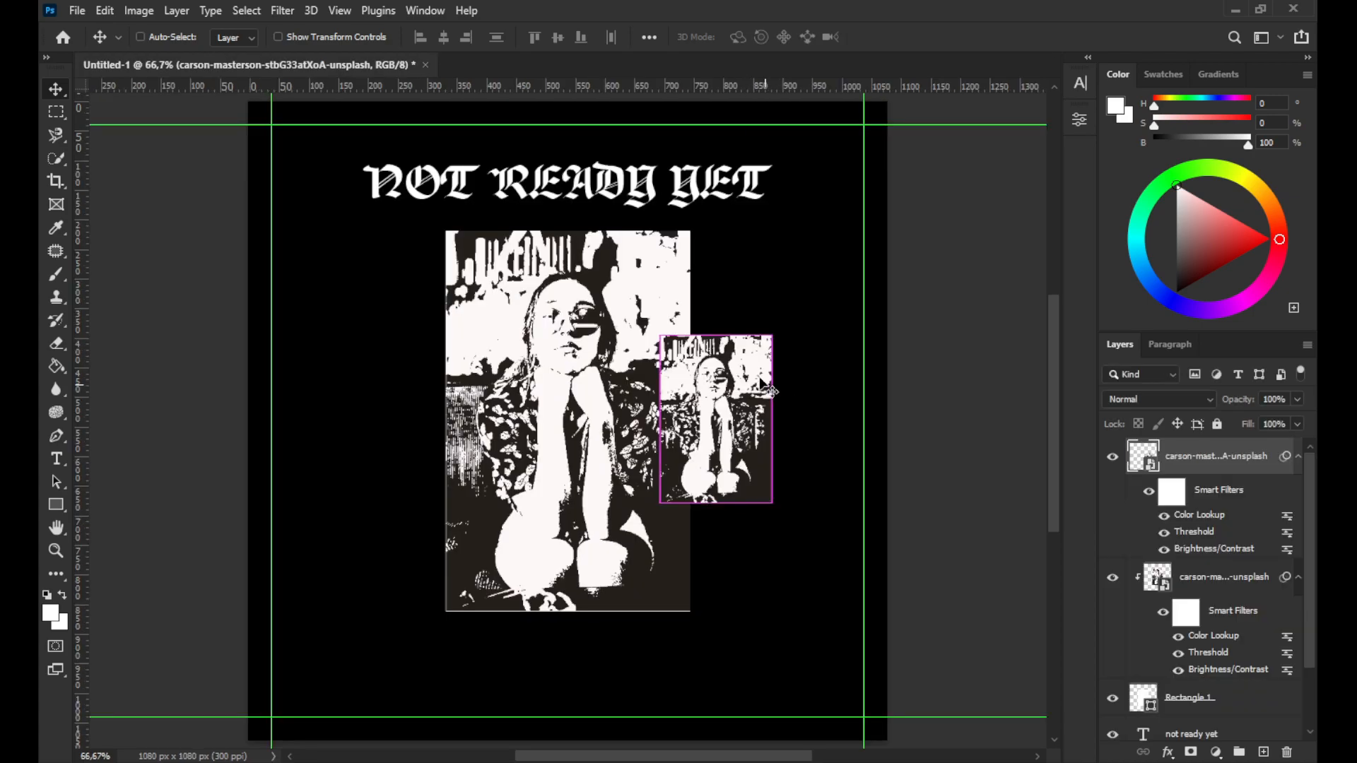
key("ctrl+t")
left_click(692, 310)
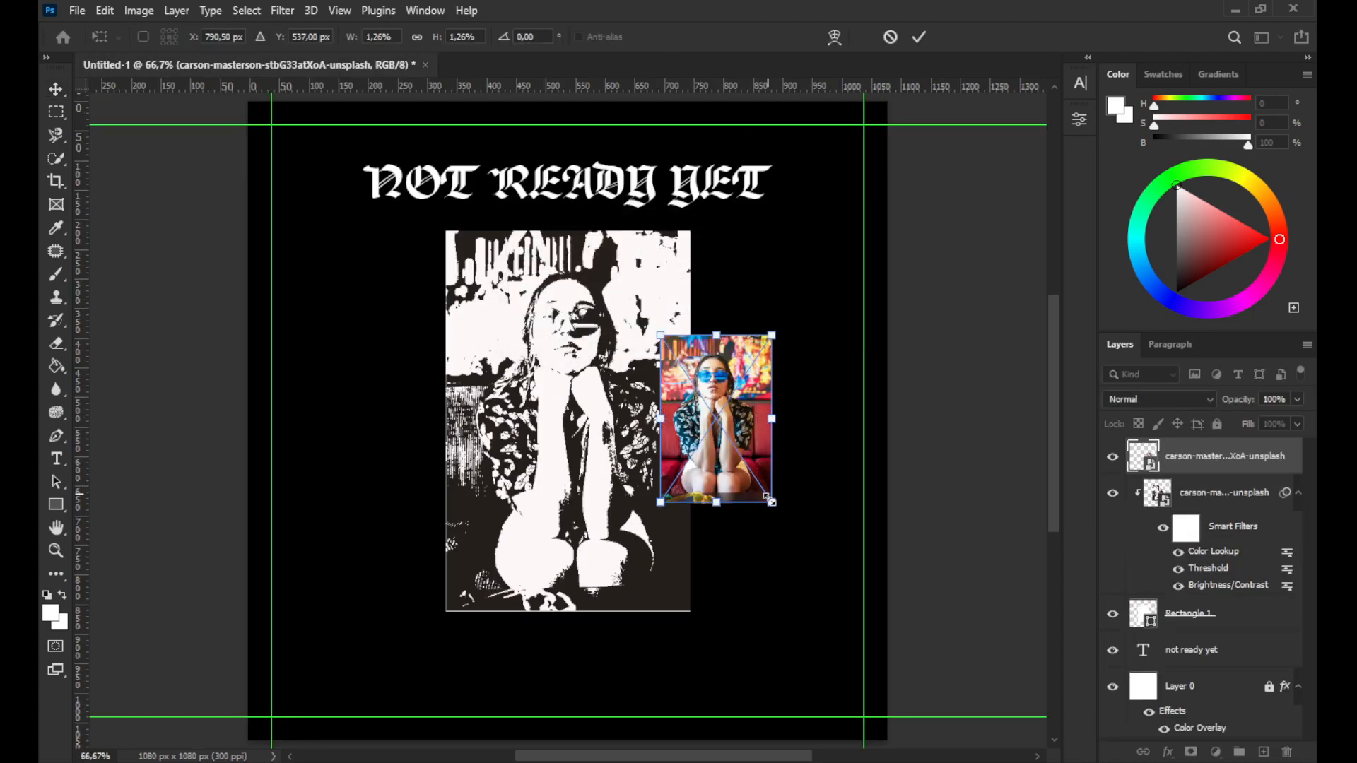
left_click_drag(772, 504, 817, 564)
key("ctrl+z")
left_click(917, 39)
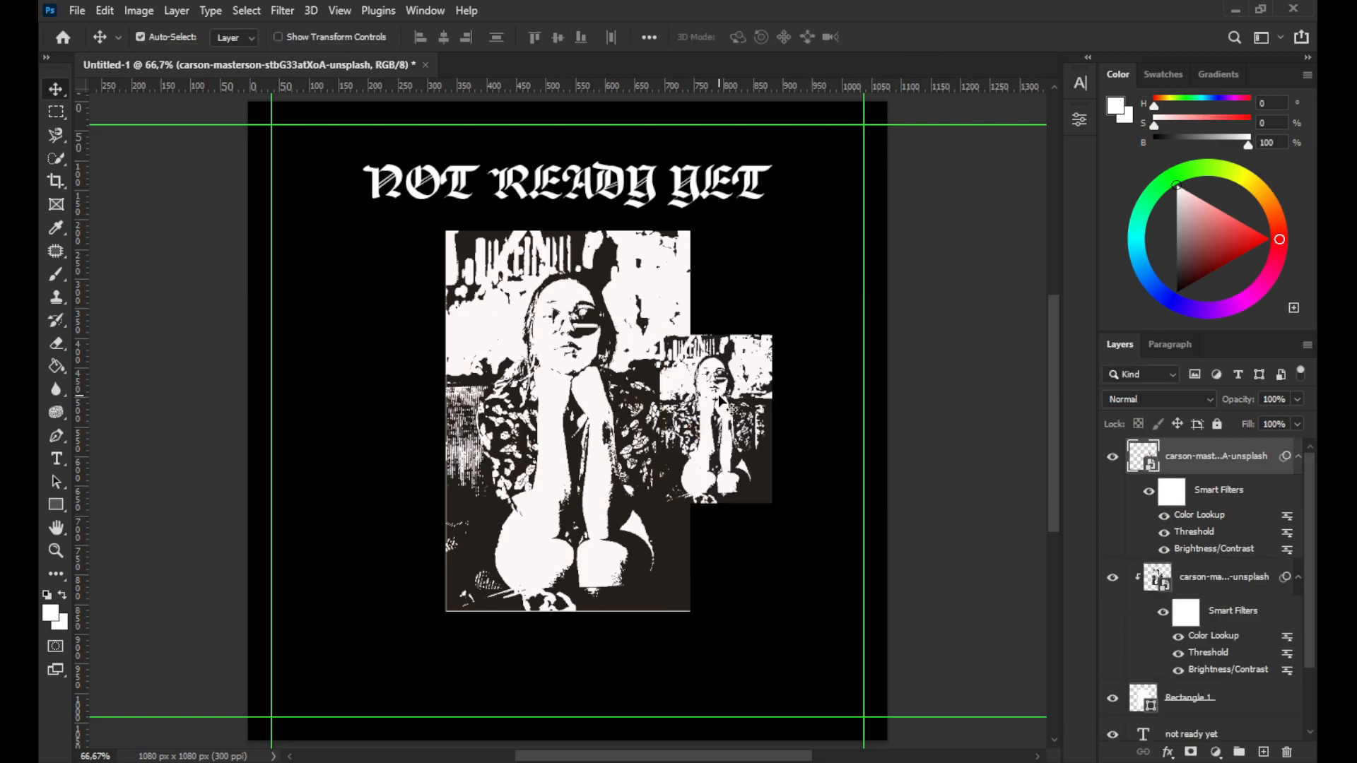
Copy the small photo to the left side of the main frame, then delete both small unframed photo copies
key("ctrl")
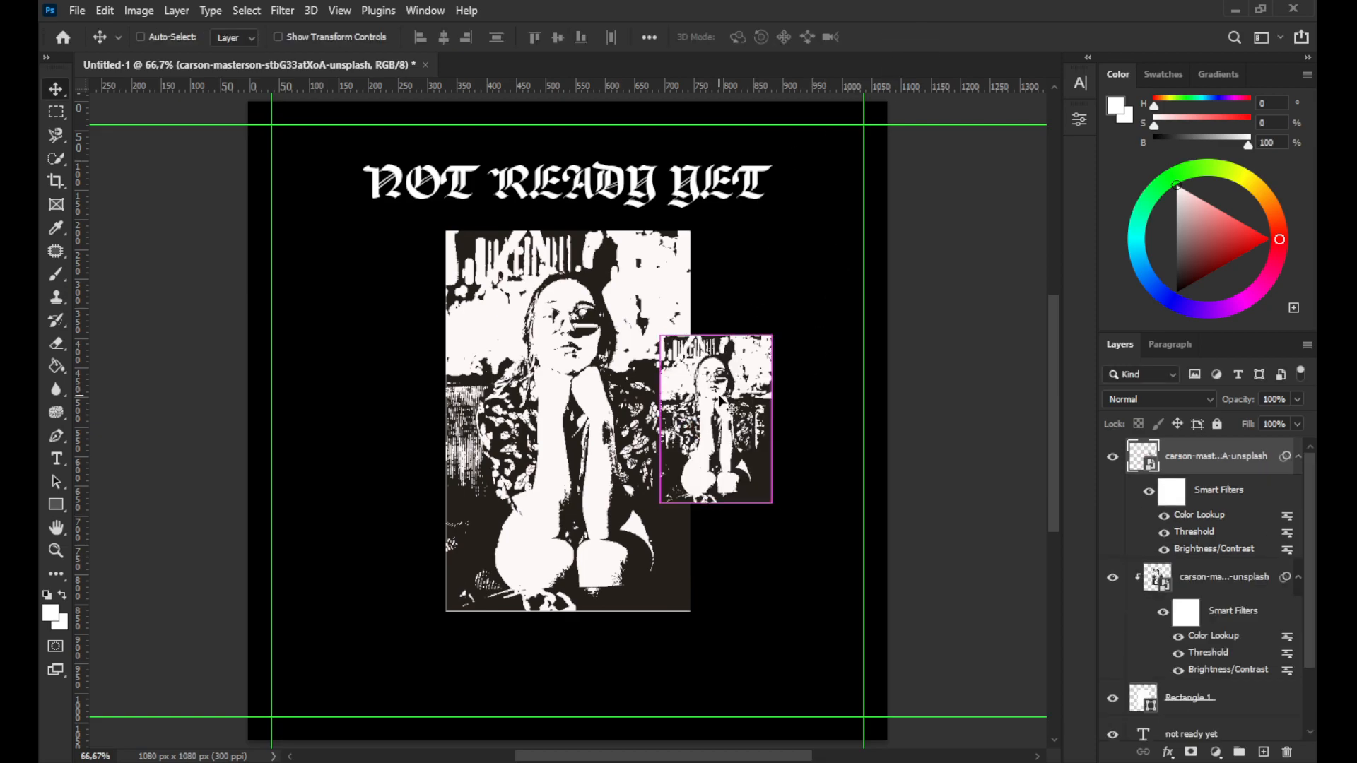
left_click_drag(719, 401, 429, 416)
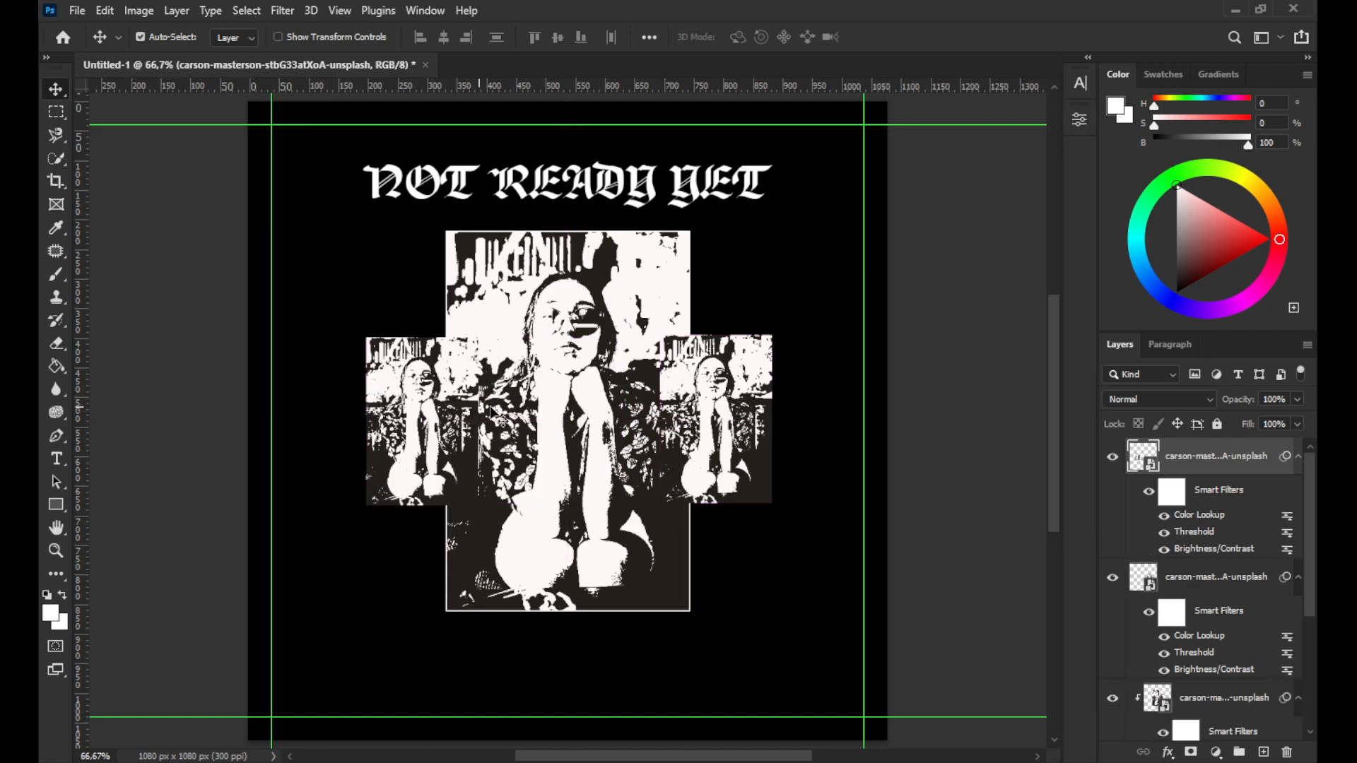
left_click(741, 404)
scroll(1233, 629, "down", 3)
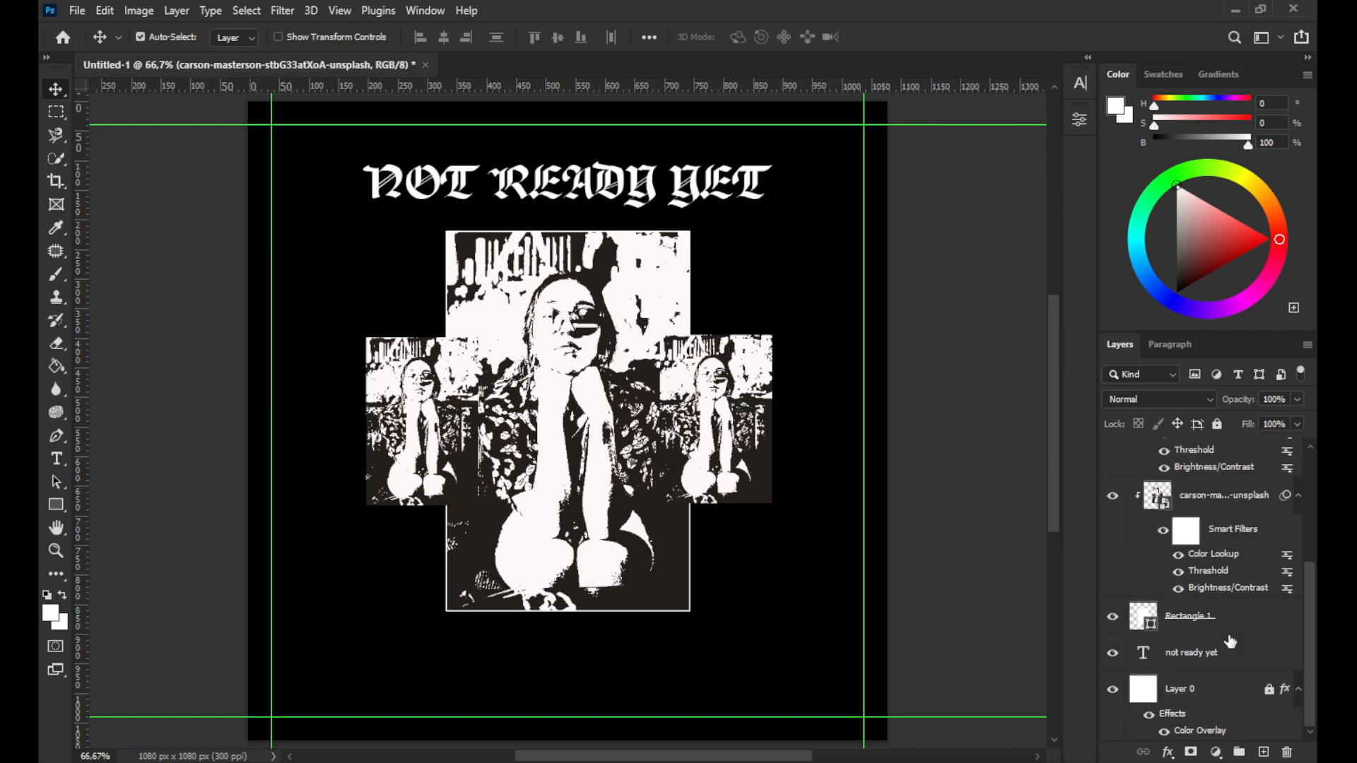
scroll(1190, 576, "up", 3)
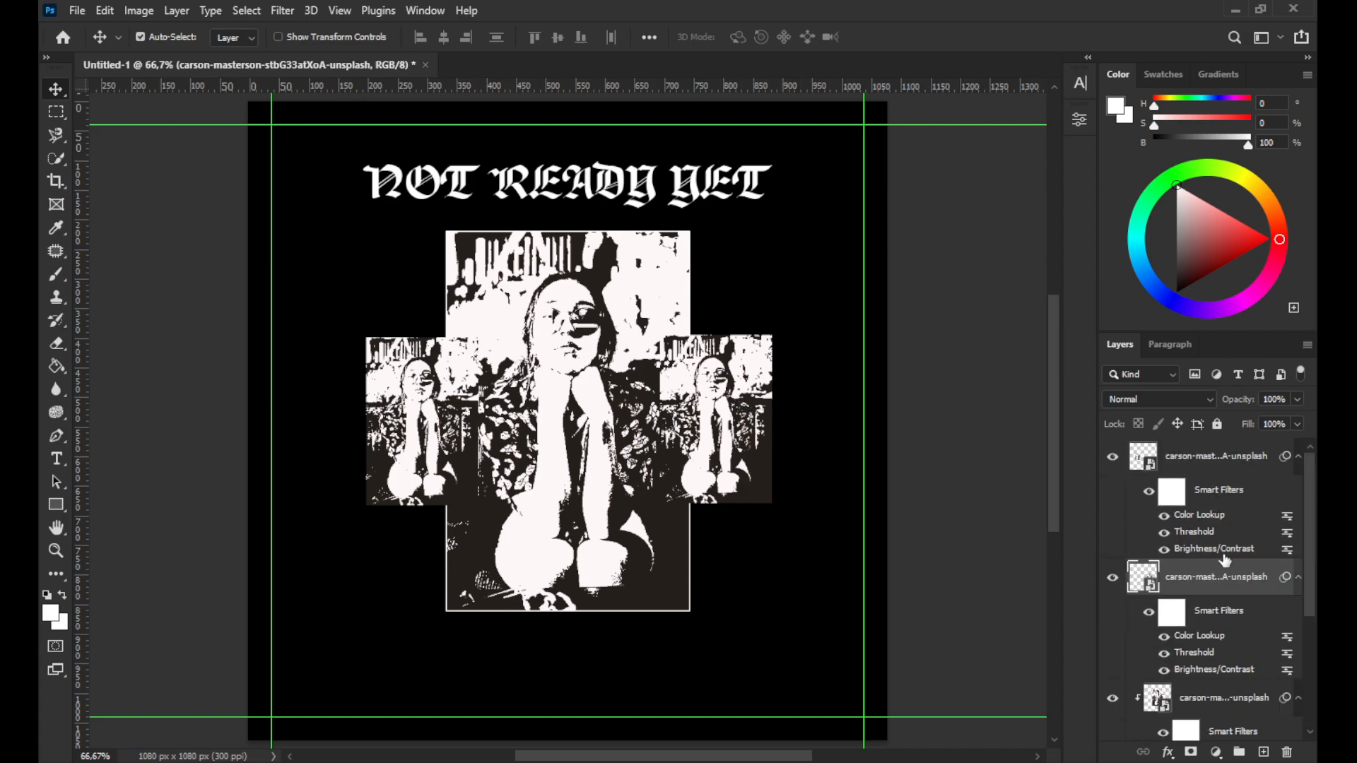
scroll(1226, 631, "down", 3)
left_click(1112, 617)
left_click(1112, 617)
scroll(1131, 551, "up", 3)
left_click(1113, 578)
left_click(1113, 578)
key("Delete")
key("Delete")
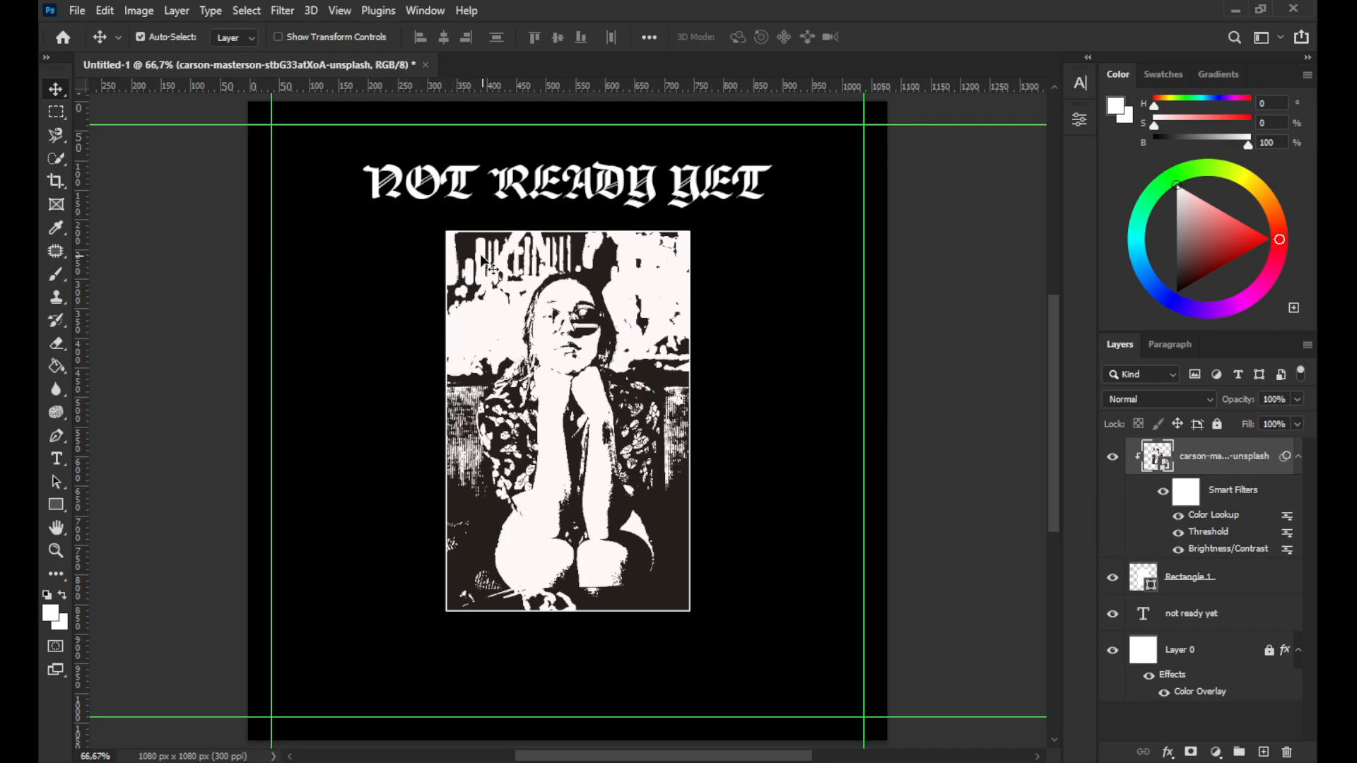
Duplicate the rectangle frame together with its clipped photo and scale the copy down beside the main frame's right edge
left_click(1235, 589, "shift")
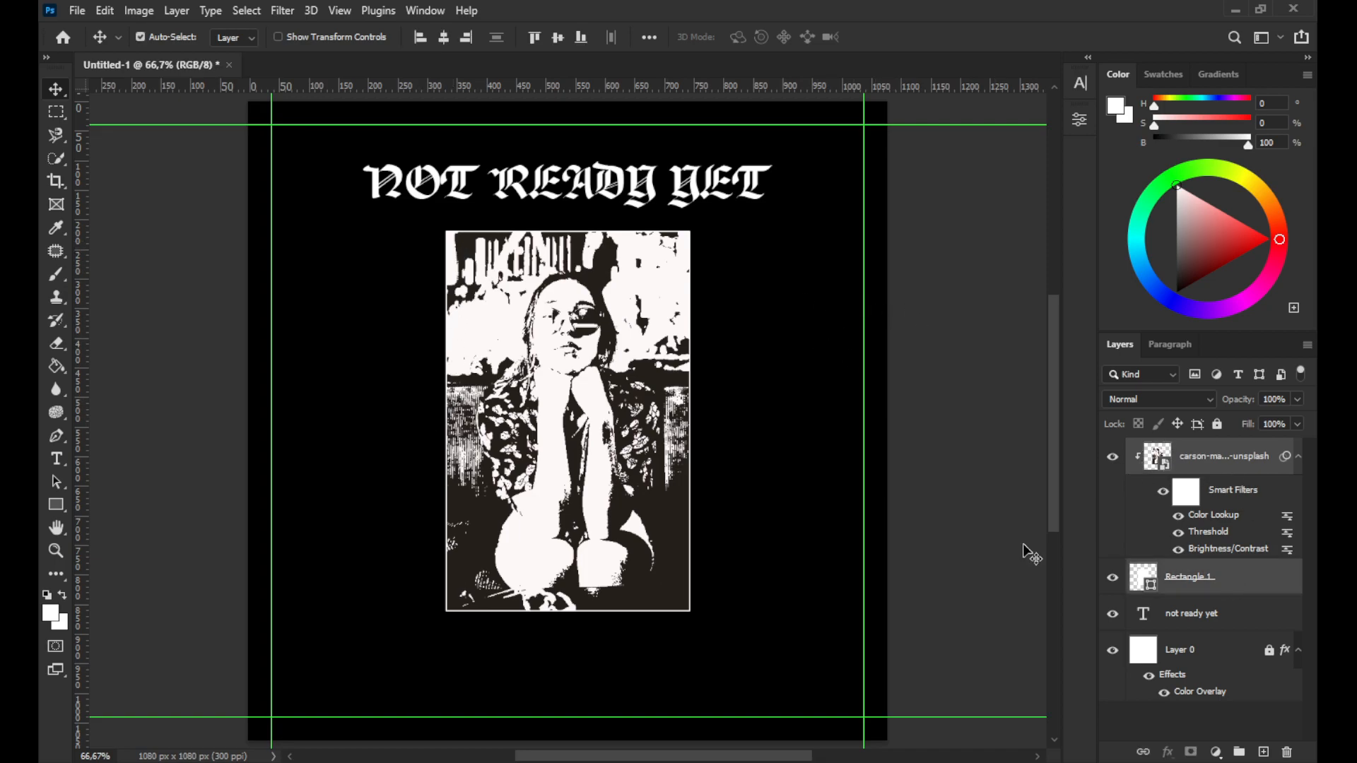
key("ctrl+j")
left_click_drag(643, 322, 788, 362)
left_click(696, 316)
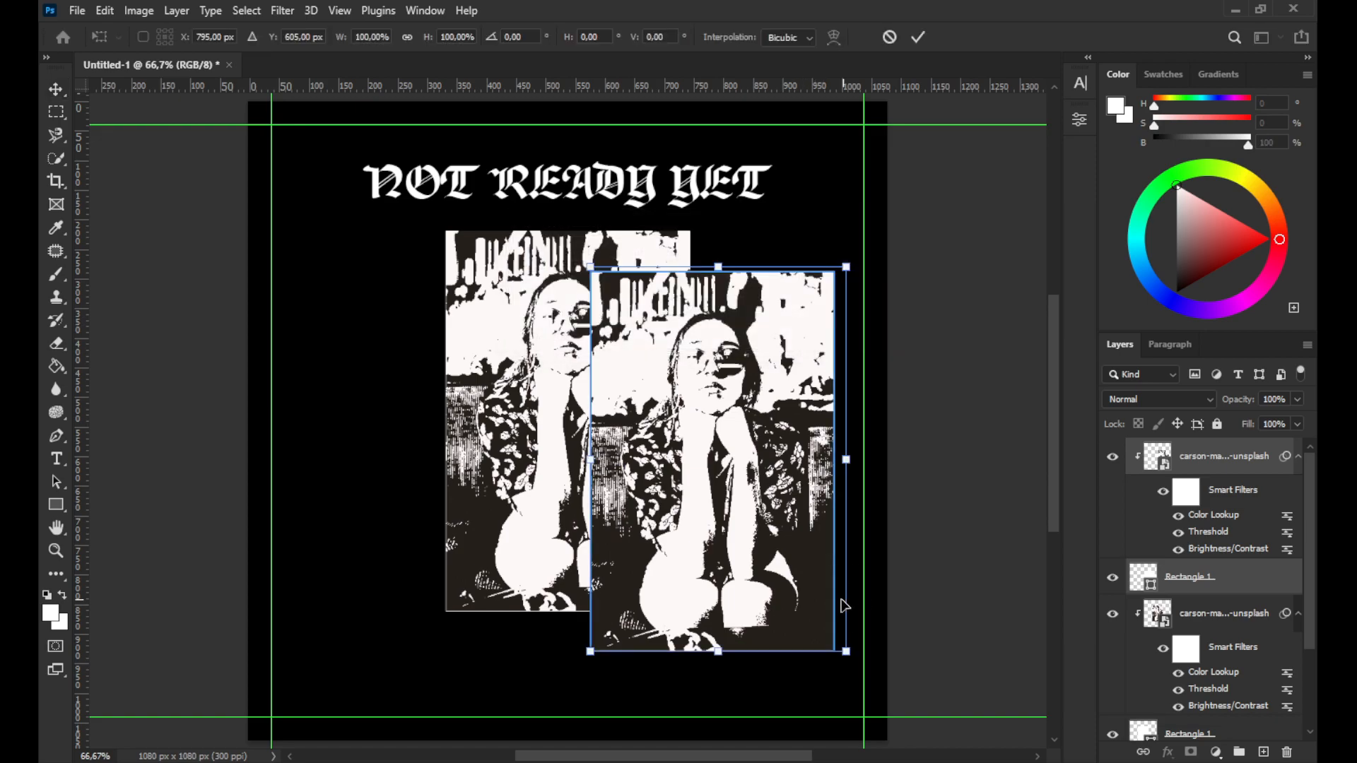
left_click_drag(841, 644, 663, 480)
left_click_drag(657, 391, 717, 452)
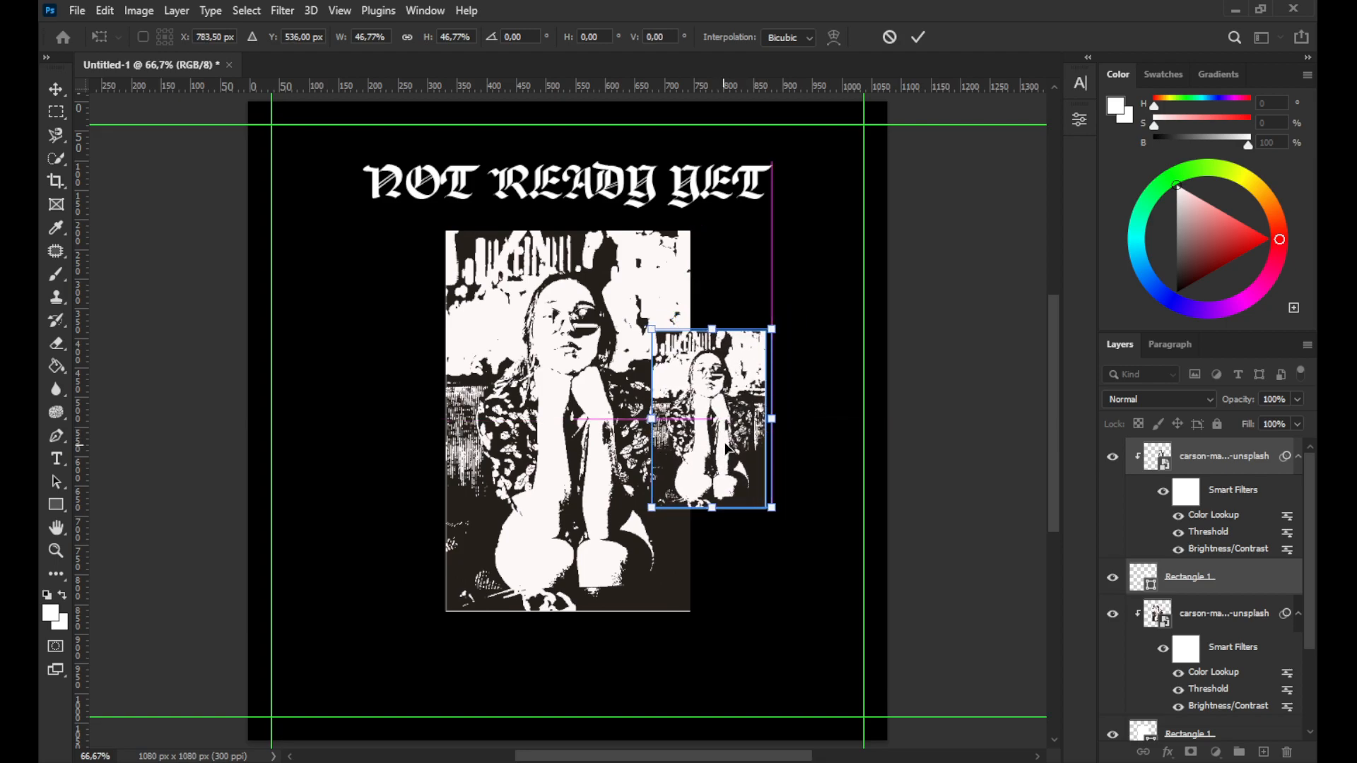
left_click(920, 36)
Try to move the small framed copy to the left of the main frame, undoing each attempt
key("super")
key("super")
left_click_drag(722, 367, 581, 414)
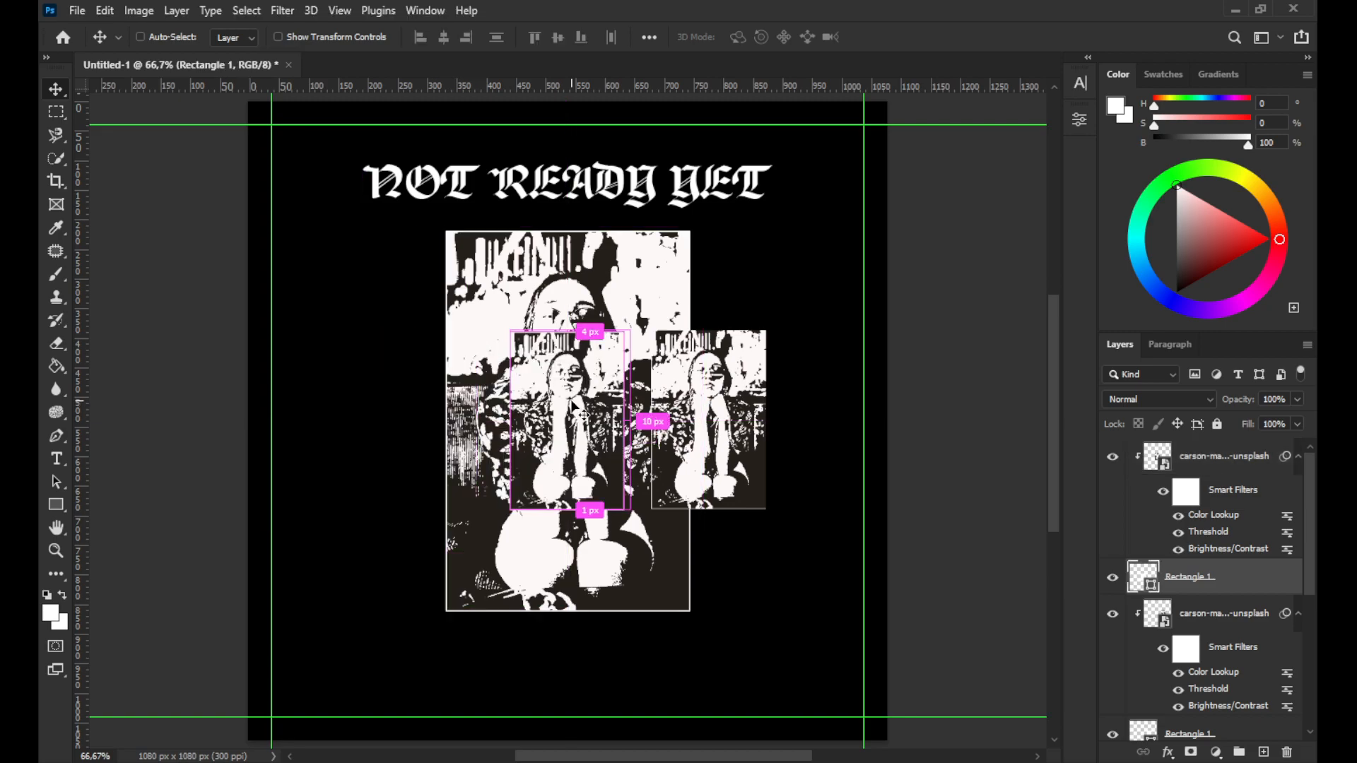
key("ctrl+z")
key("ctrl+z")
key("ctrl+z")
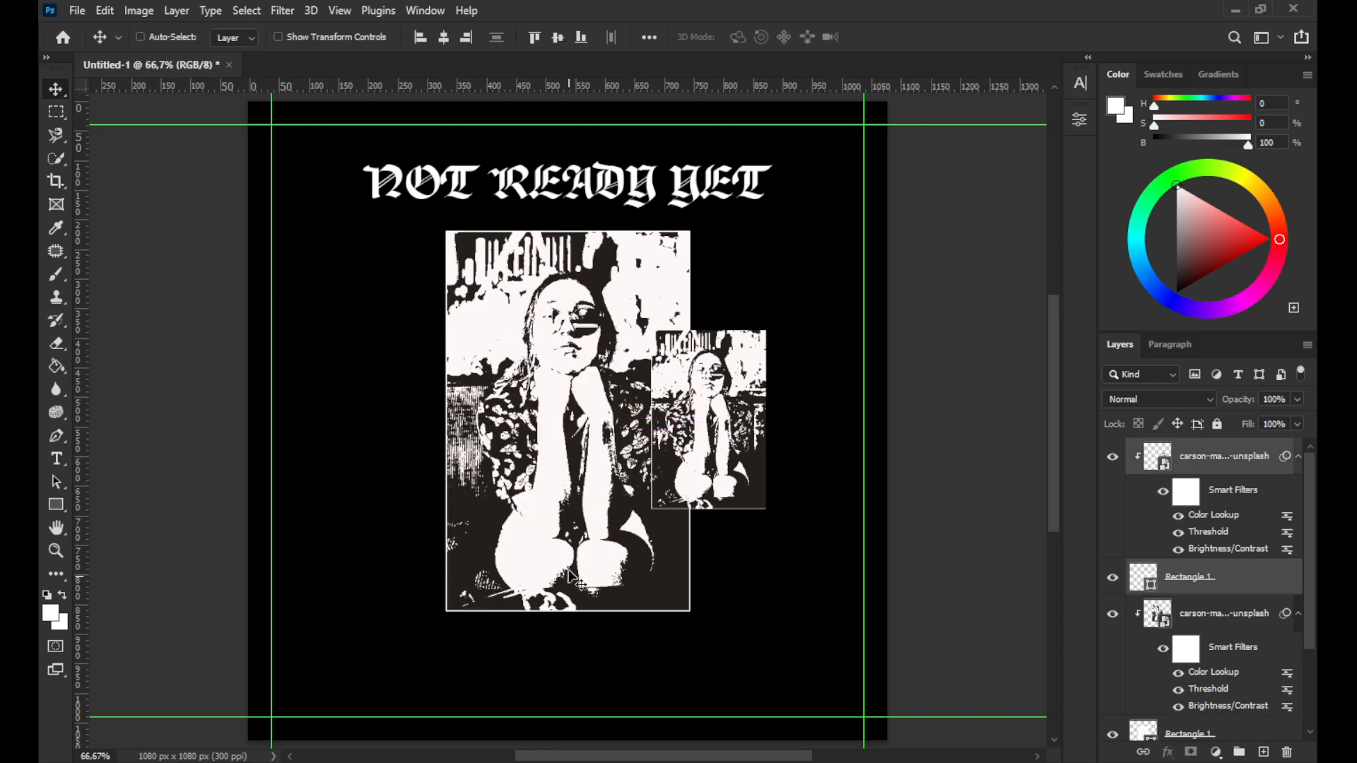
left_click_drag(736, 401, 593, 399)
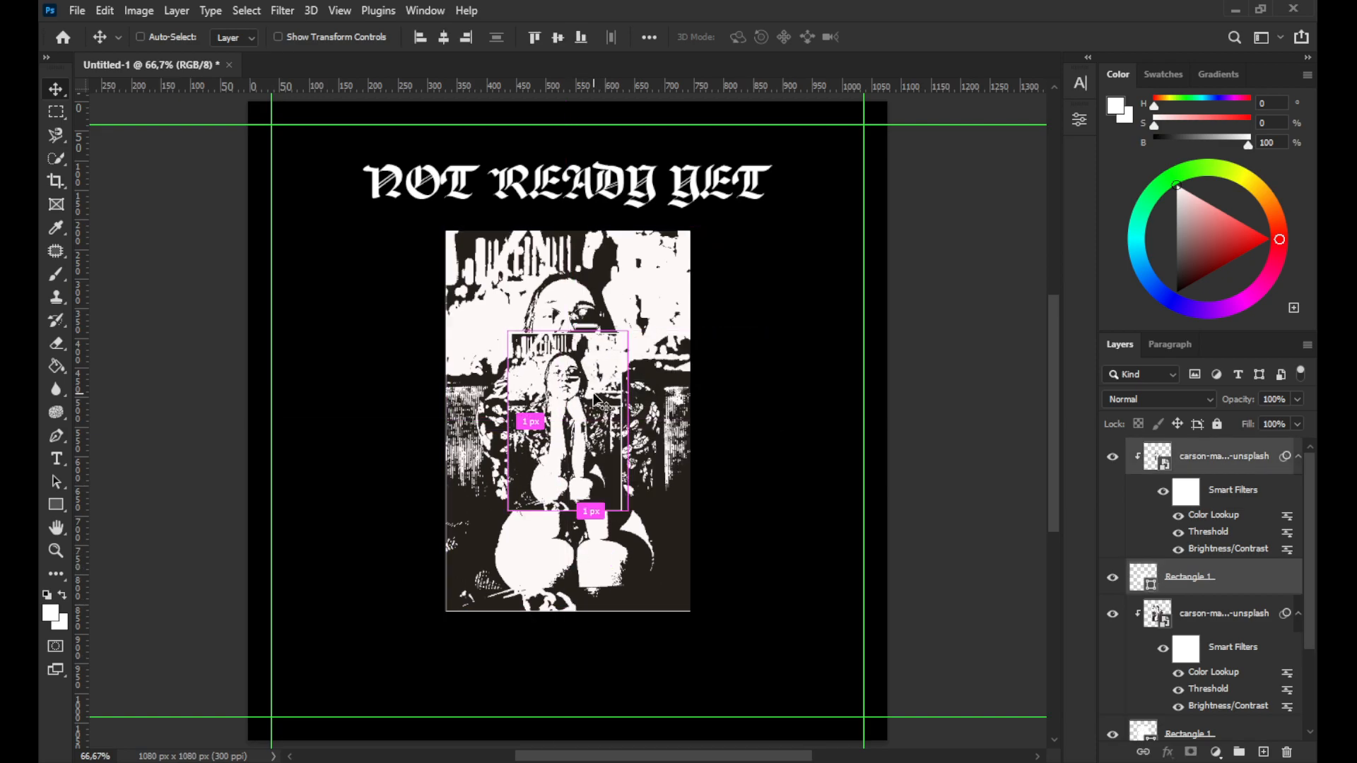
key("ctrl+z")
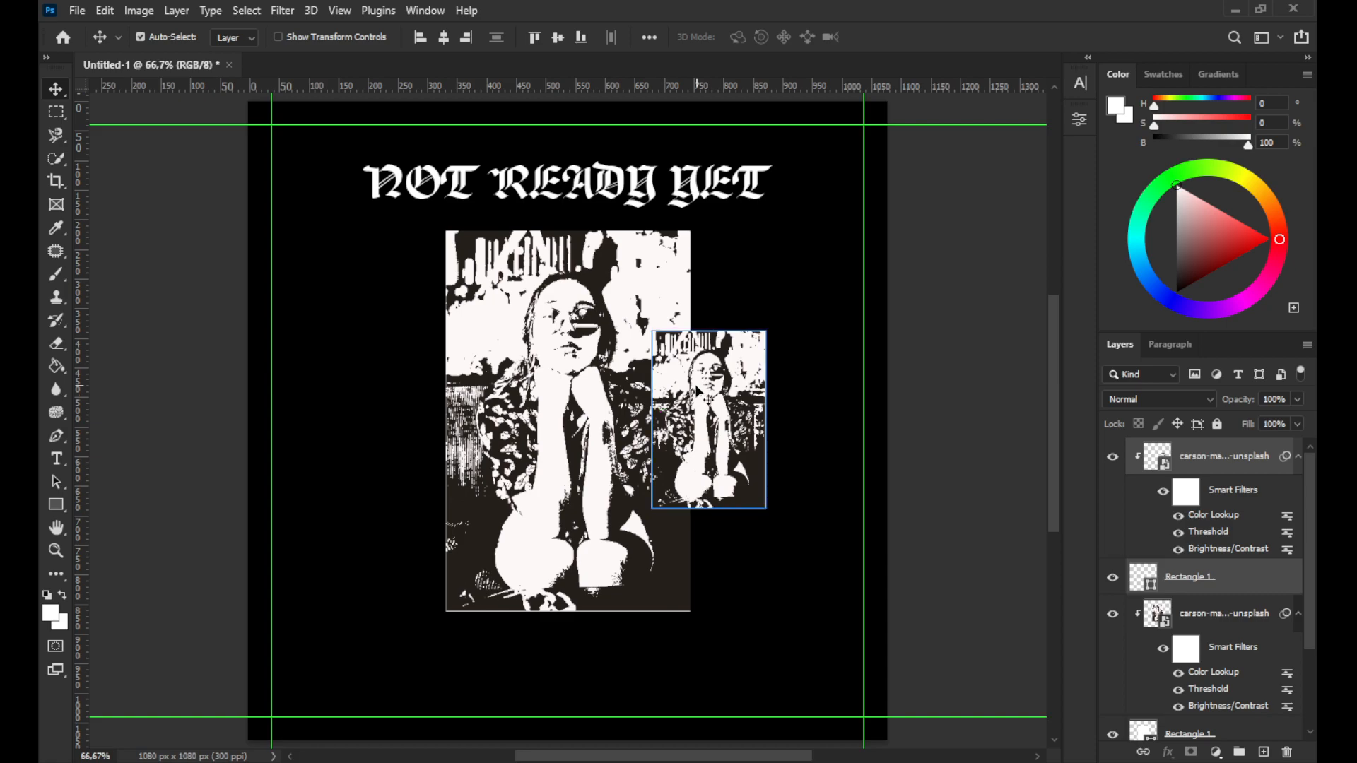
left_click_drag(696, 388, 555, 388)
key("ctrl+z")
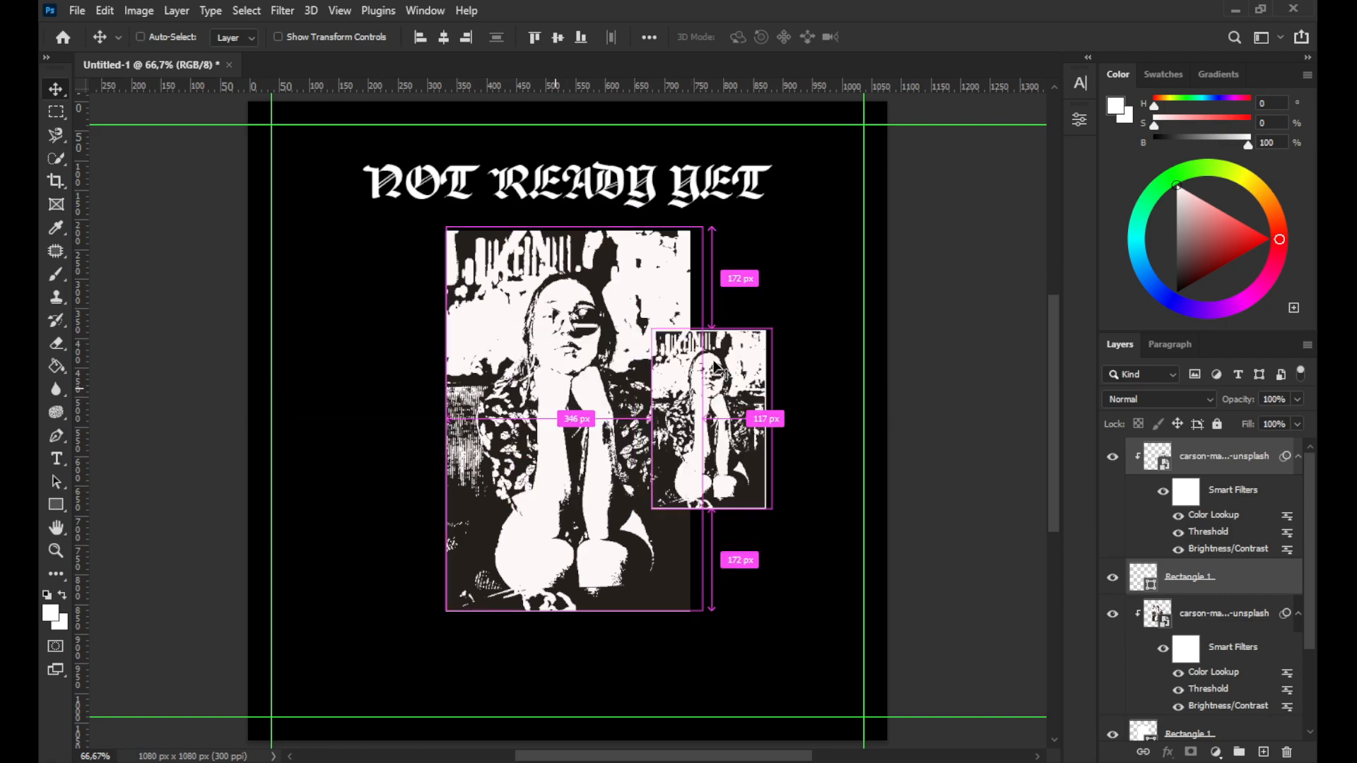
key("c")
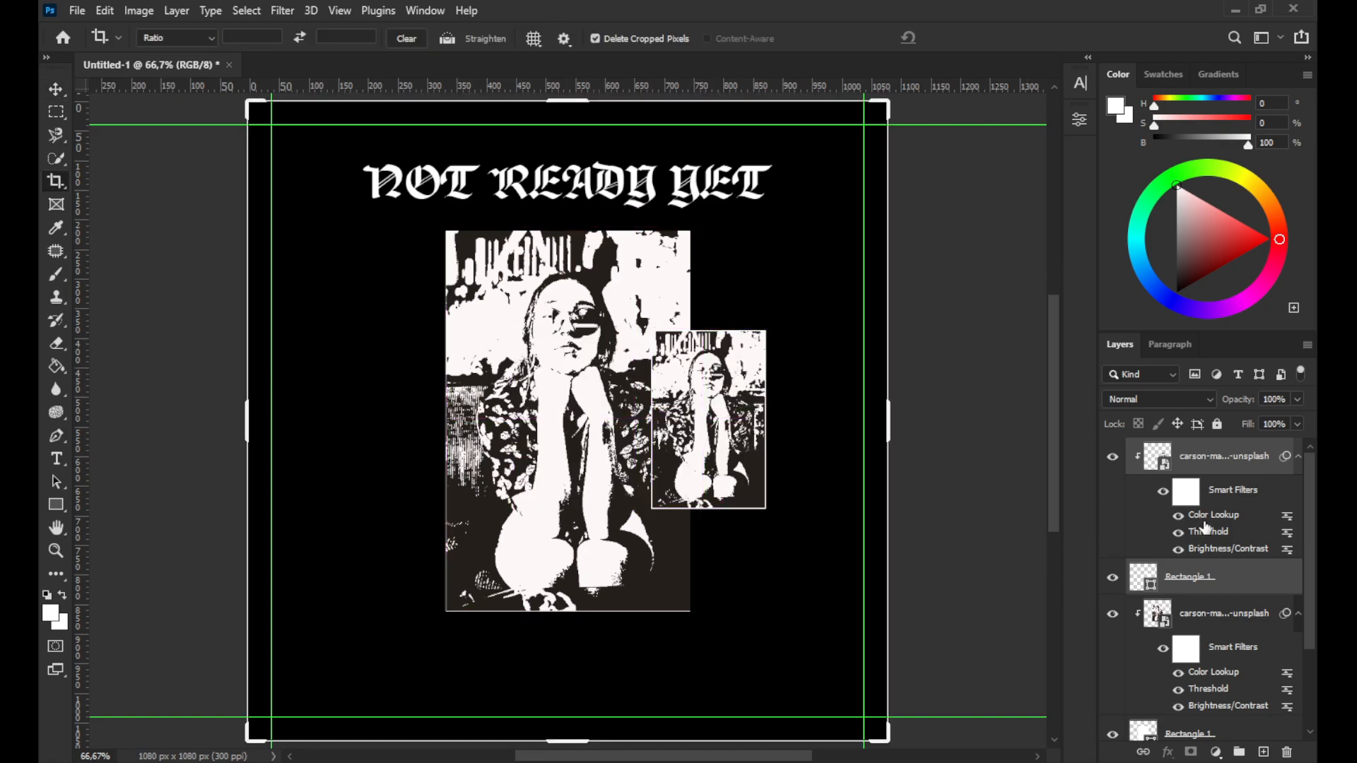
left_click(56, 89)
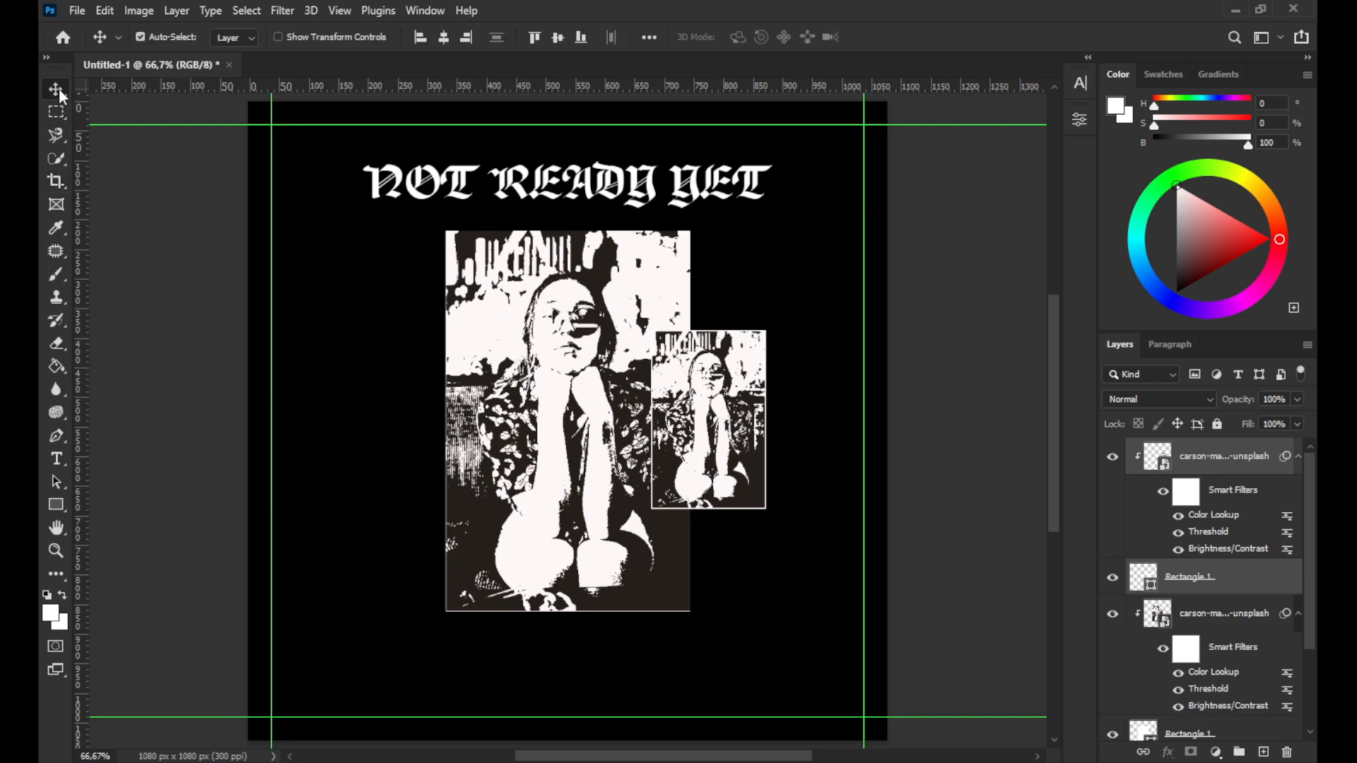
left_click_drag(711, 394, 453, 403)
key("ctrl+z")
key("ctrl+z")
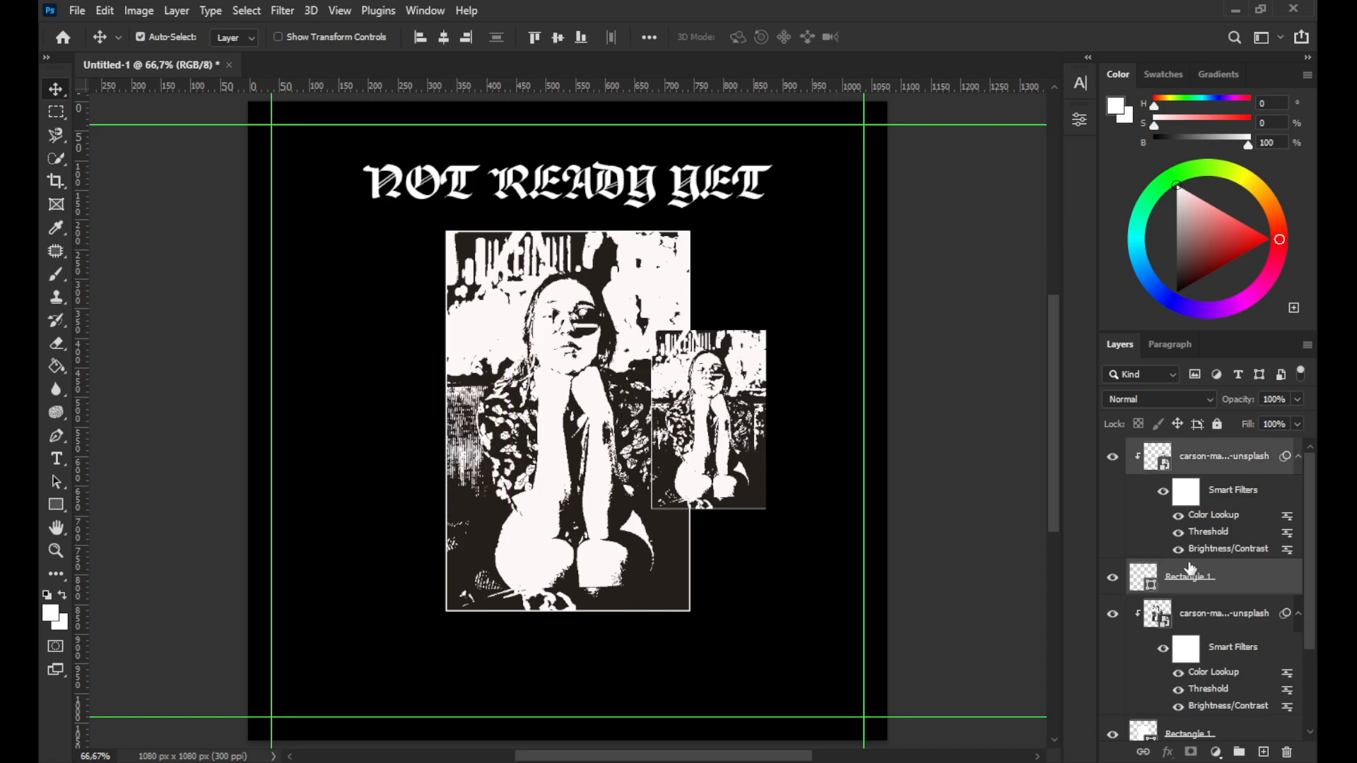
Duplicate the small framed photo to the left side of the main frame, mirroring the right one
left_click(1113, 615)
left_click(1113, 615)
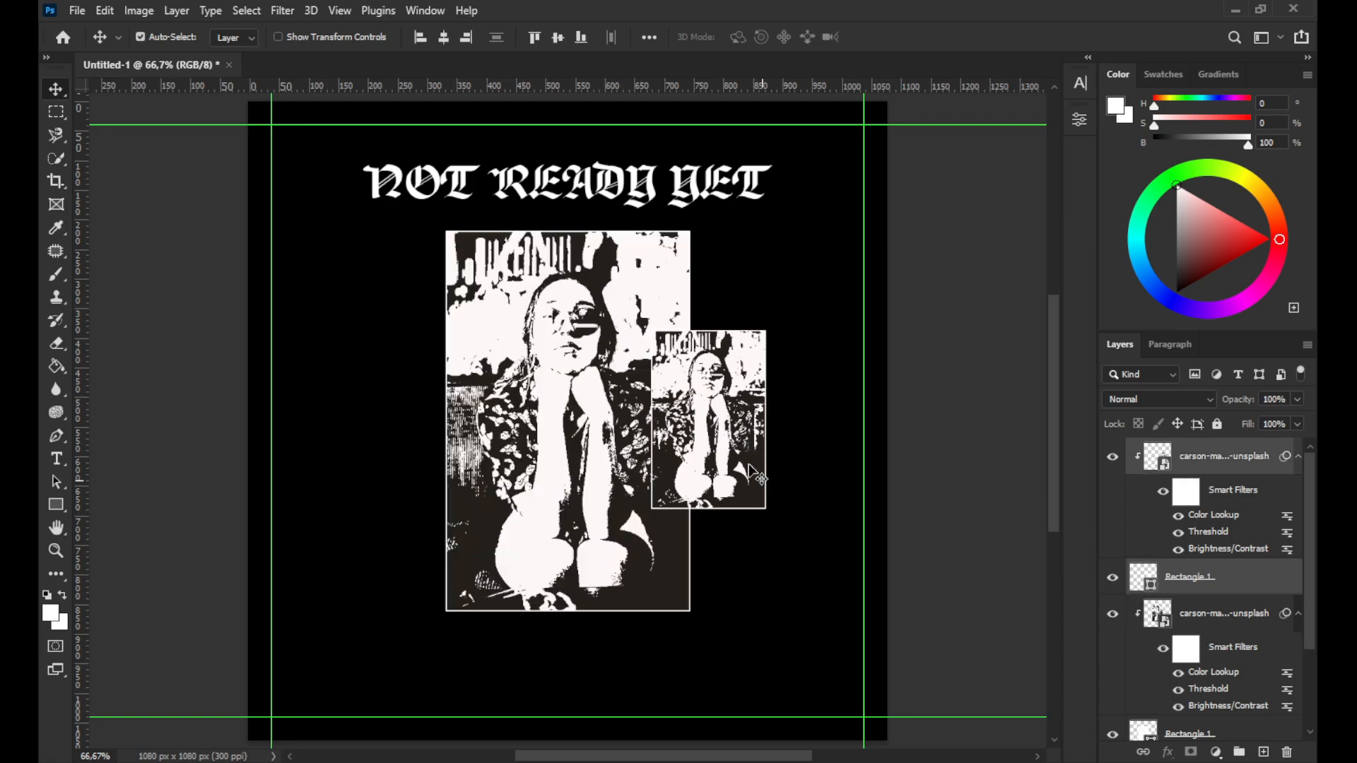
left_click_drag(737, 445, 443, 412)
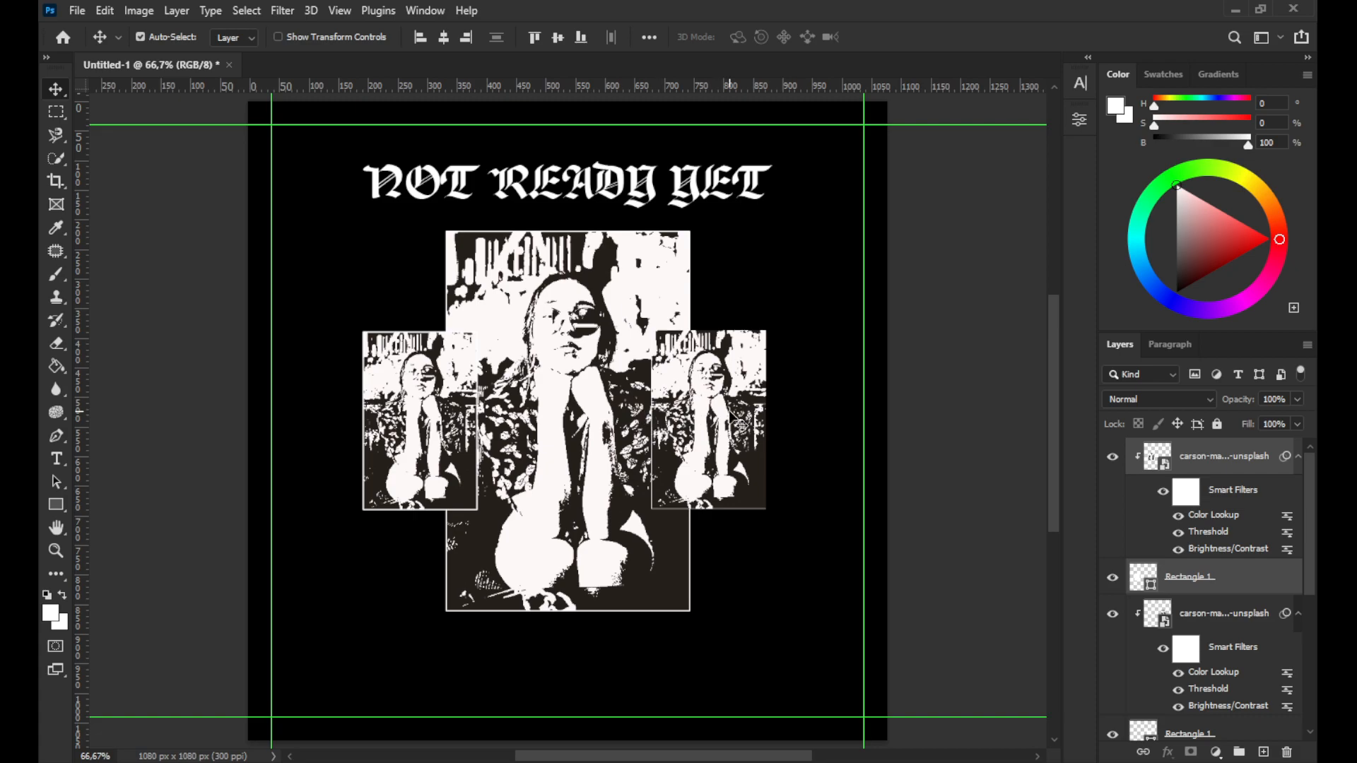
Enlarge and reposition the photo inside the right small frame so the face fills the frame
left_click(740, 424)
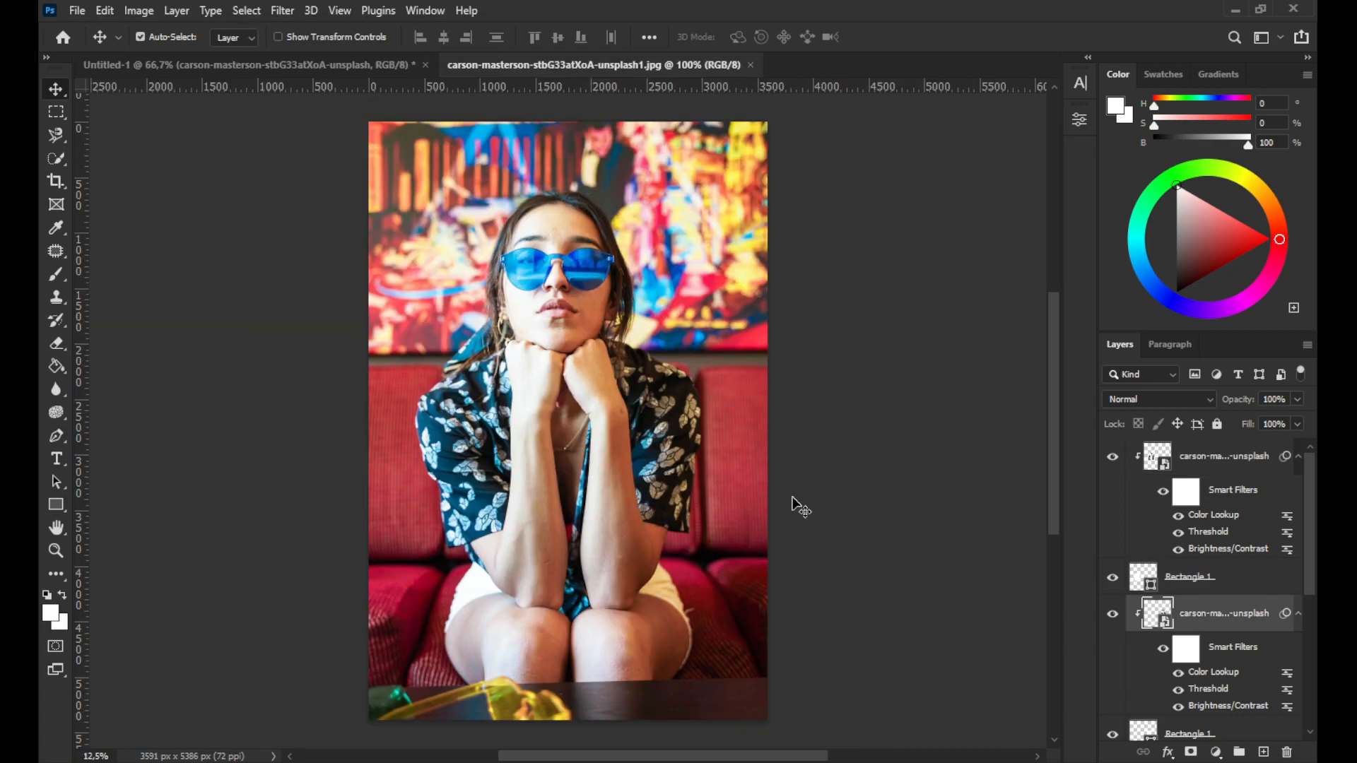
left_click(753, 65)
key("ctrl+t")
left_click(682, 310)
left_click_drag(771, 507, 857, 634)
left_click_drag(744, 413, 710, 413)
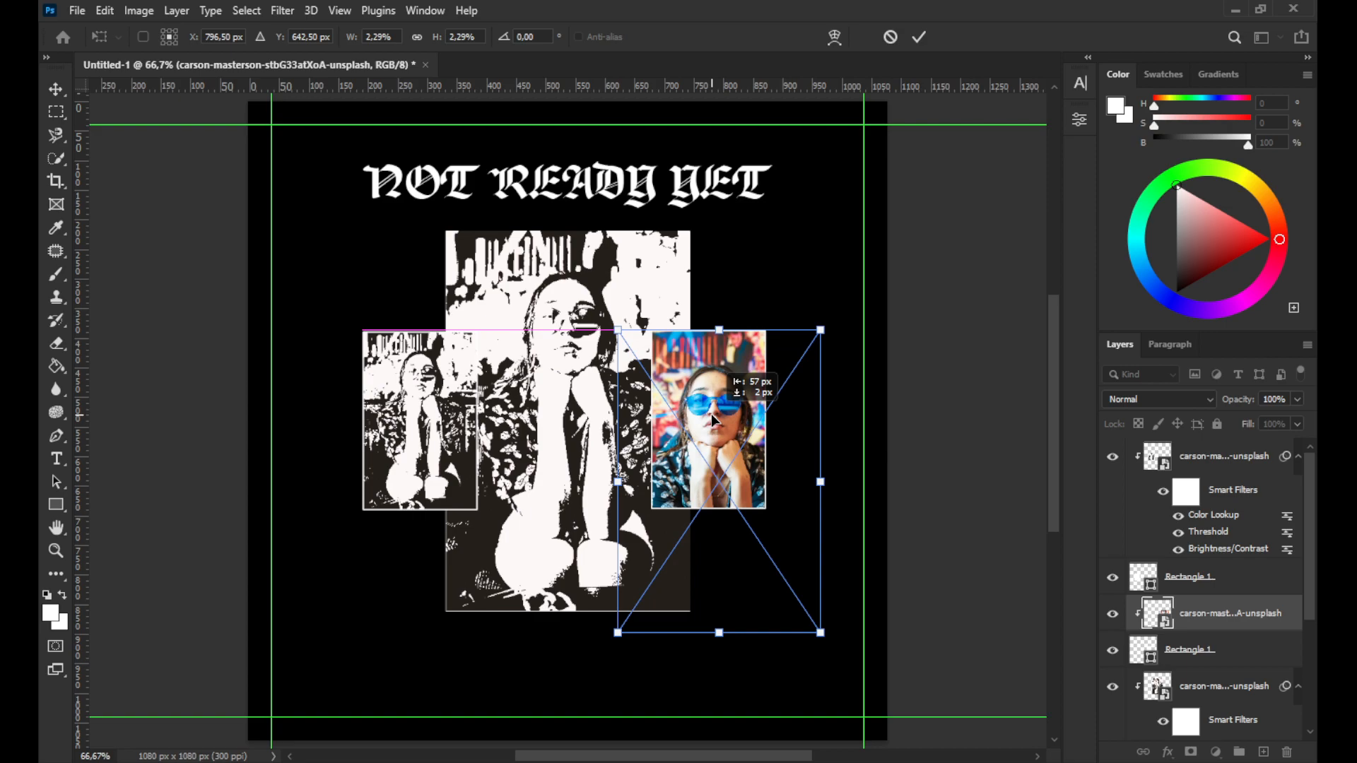
left_click(917, 38)
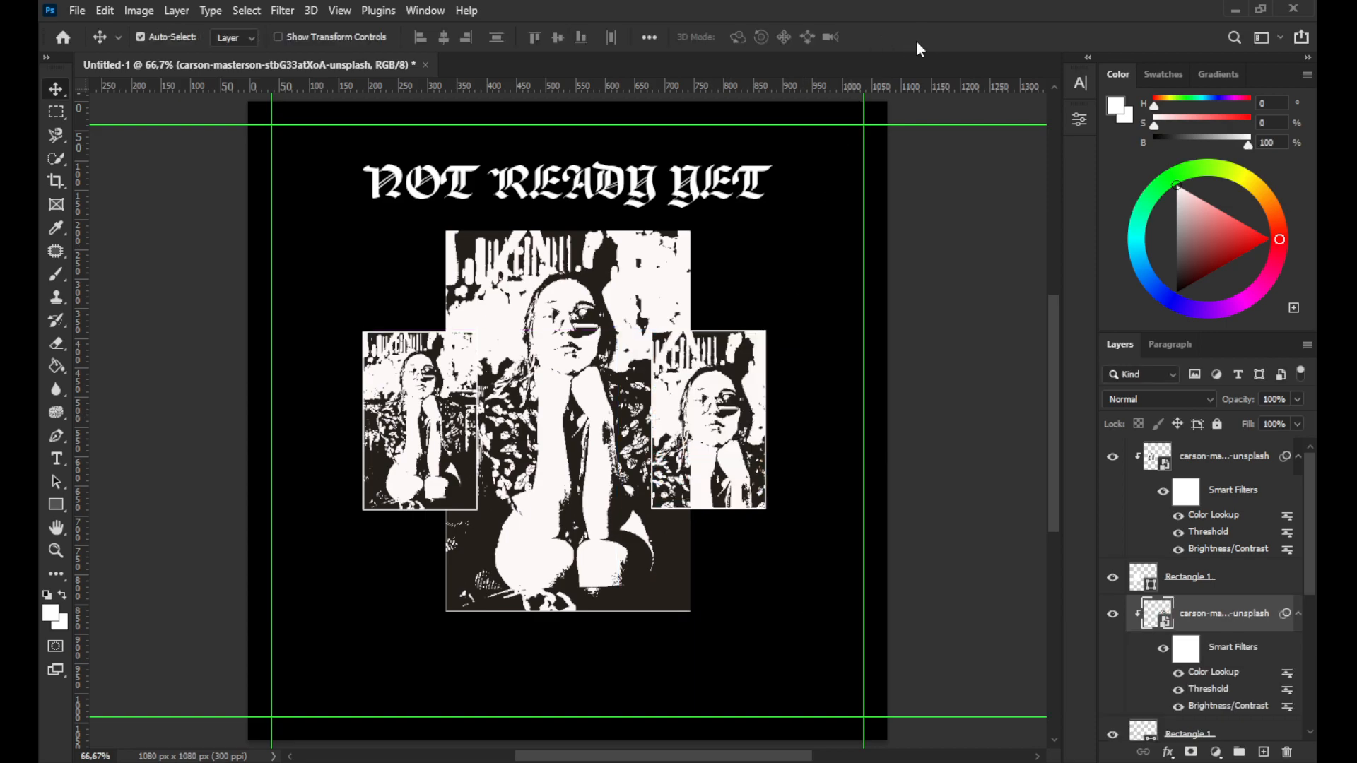
key("ctrl+t")
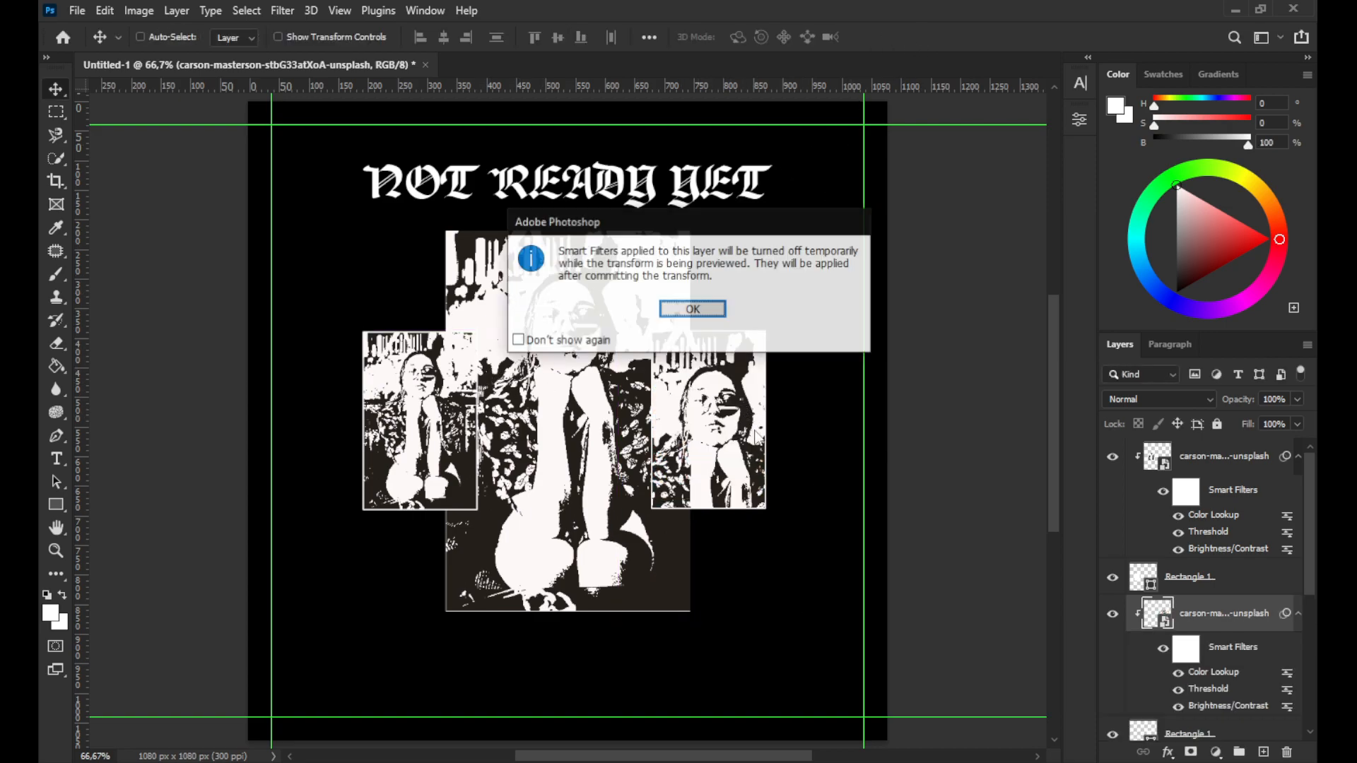
left_click(720, 313)
left_click_drag(840, 652, 867, 693)
left_click_drag(713, 393, 697, 392)
left_click(918, 37)
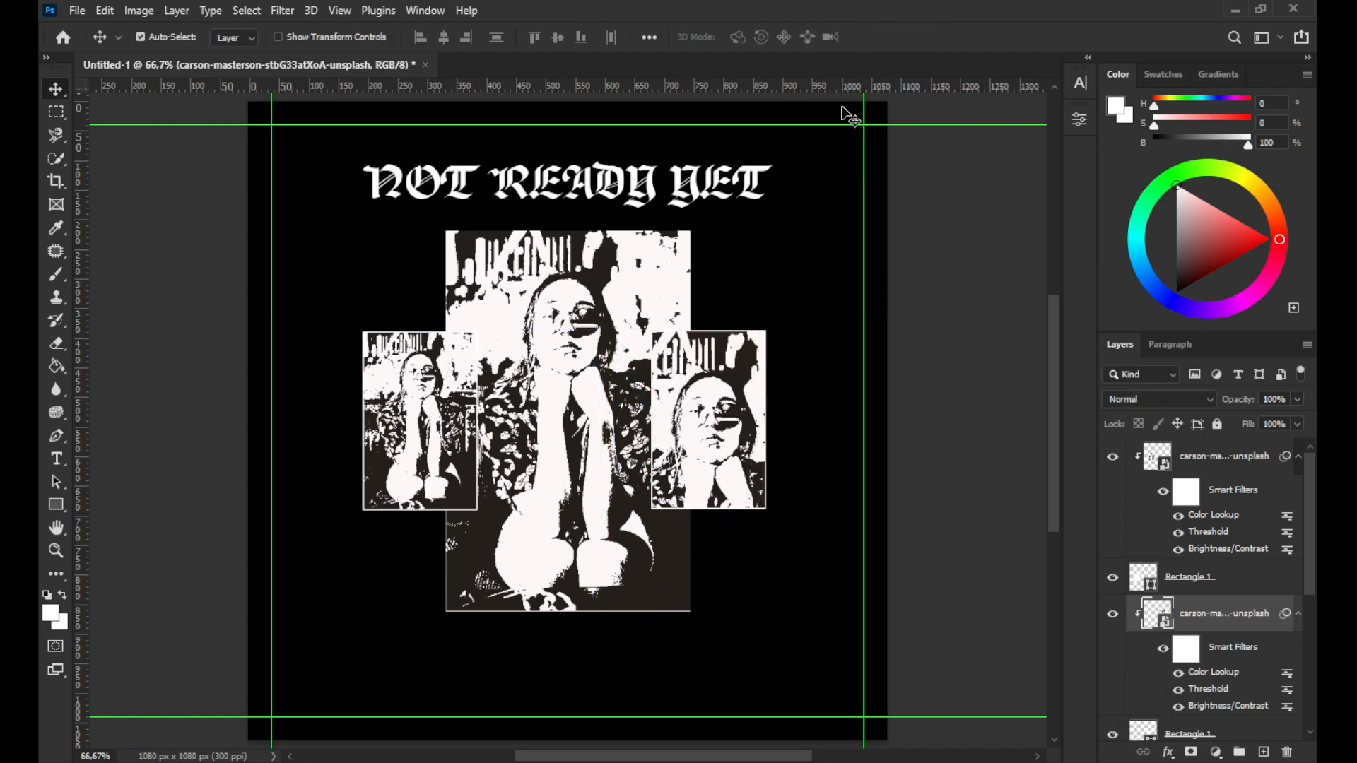
Rotate the photo inside the left small frame by 180°
left_click(446, 413, "ctrl")
key("ctrl+t")
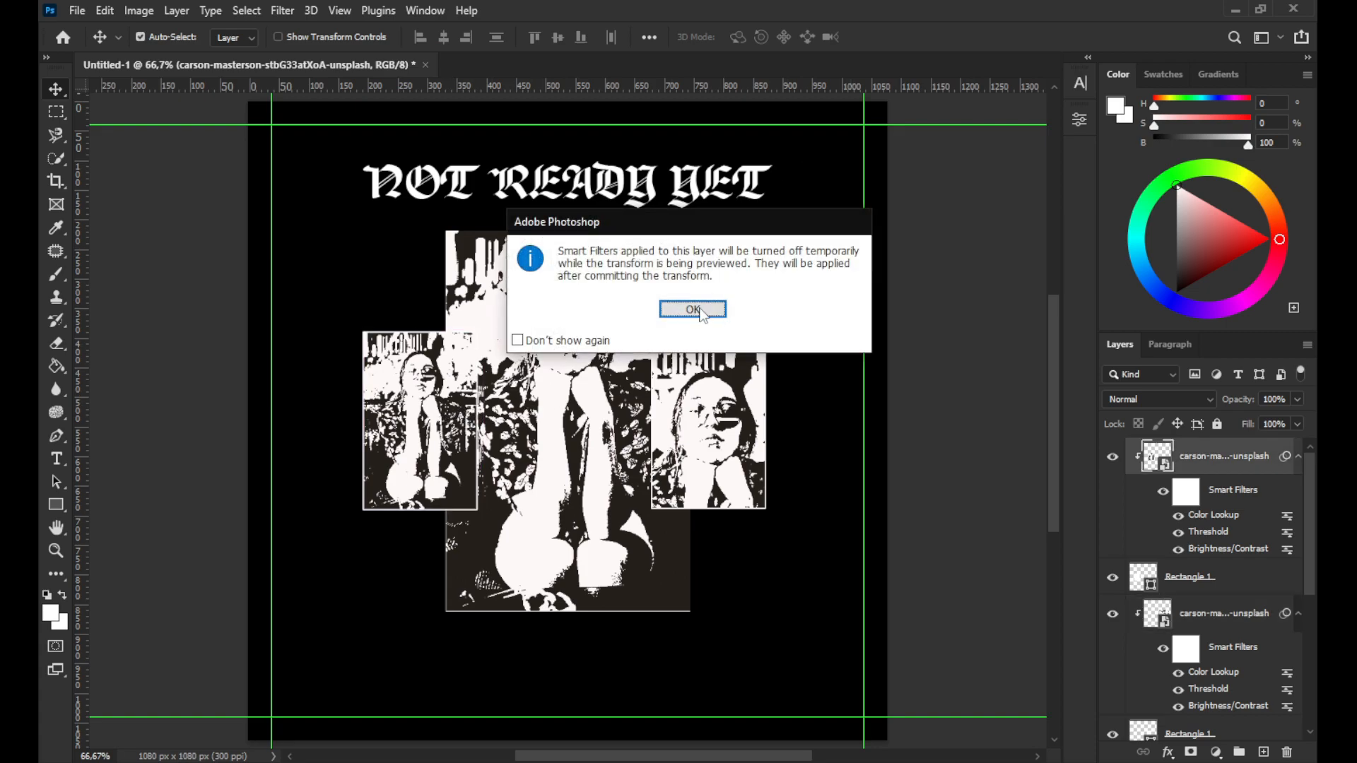
left_click(702, 313)
left_click(922, 40)
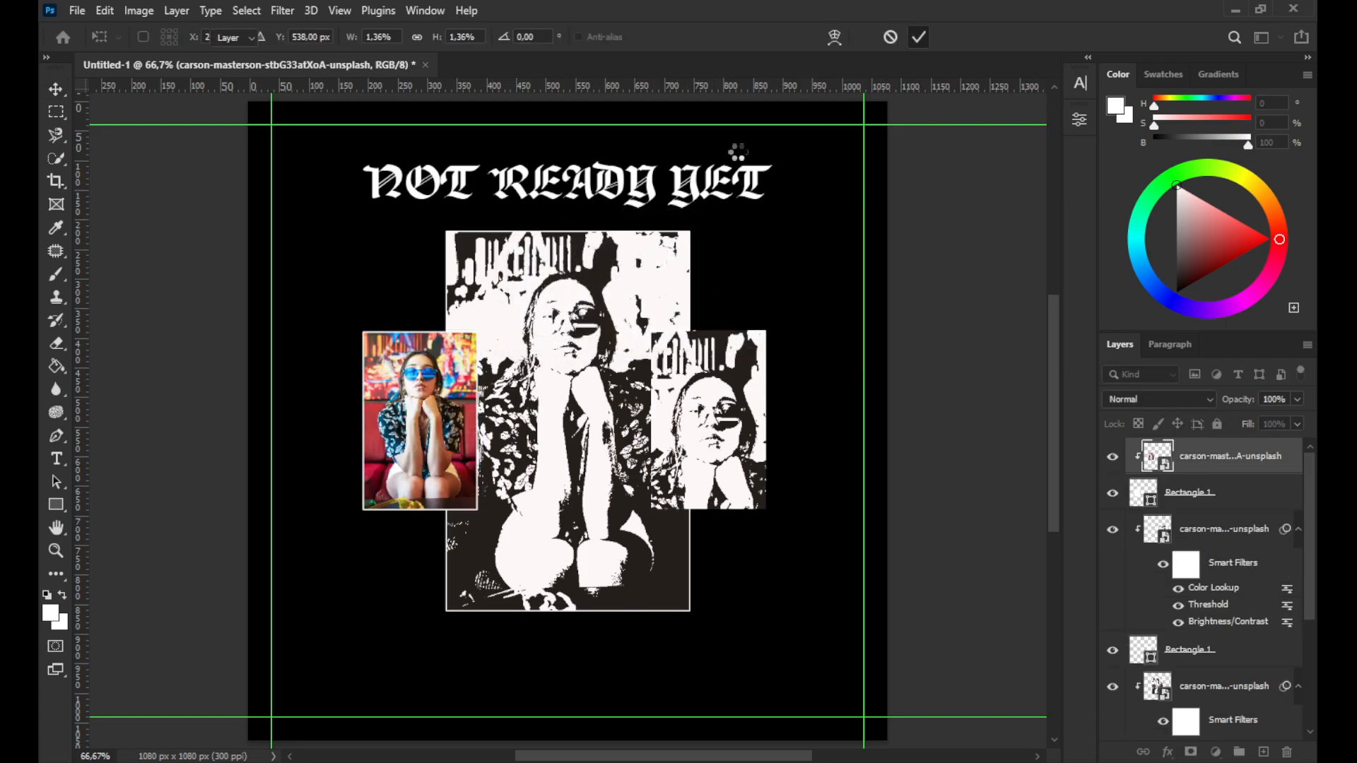
right_click(458, 395)
left_click(461, 399)
key("ctrl+t")
left_click(694, 306)
right_click(456, 372)
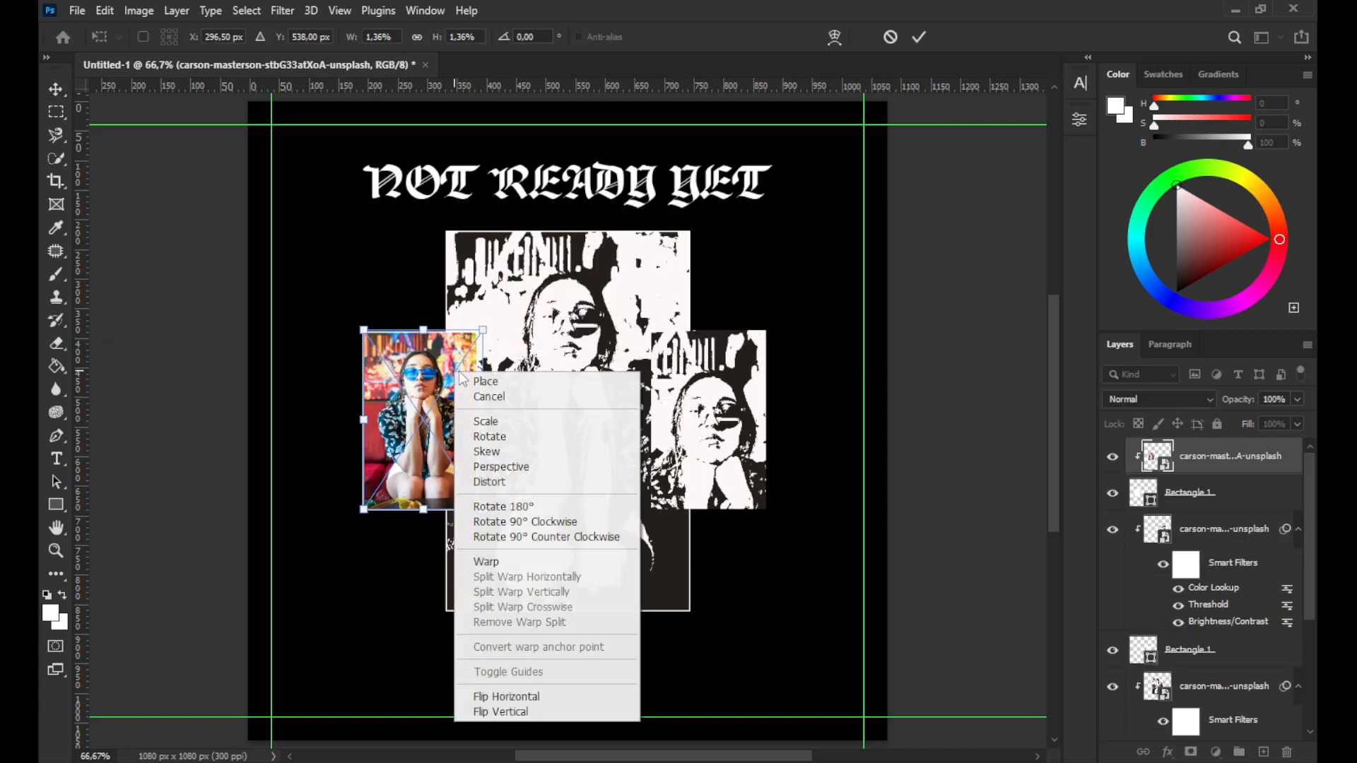
left_click(519, 511)
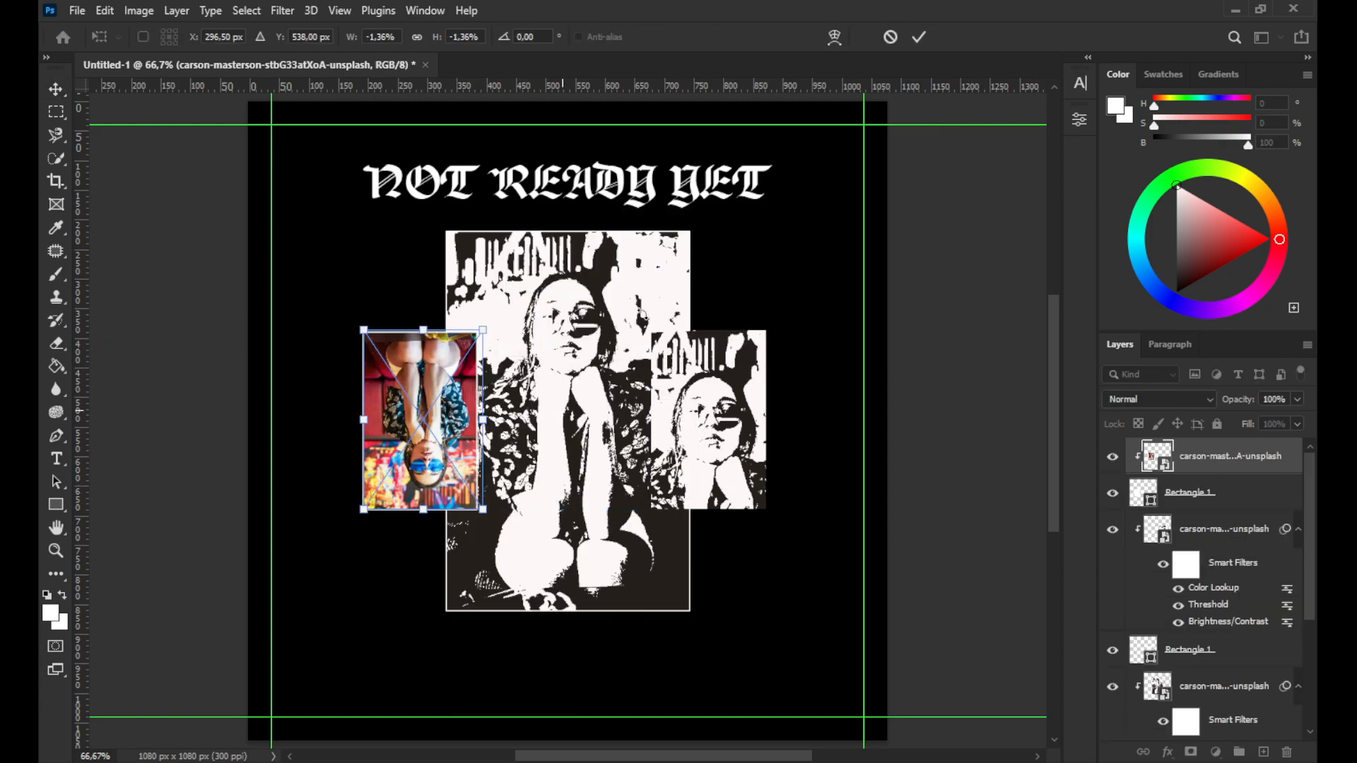
left_click(919, 37)
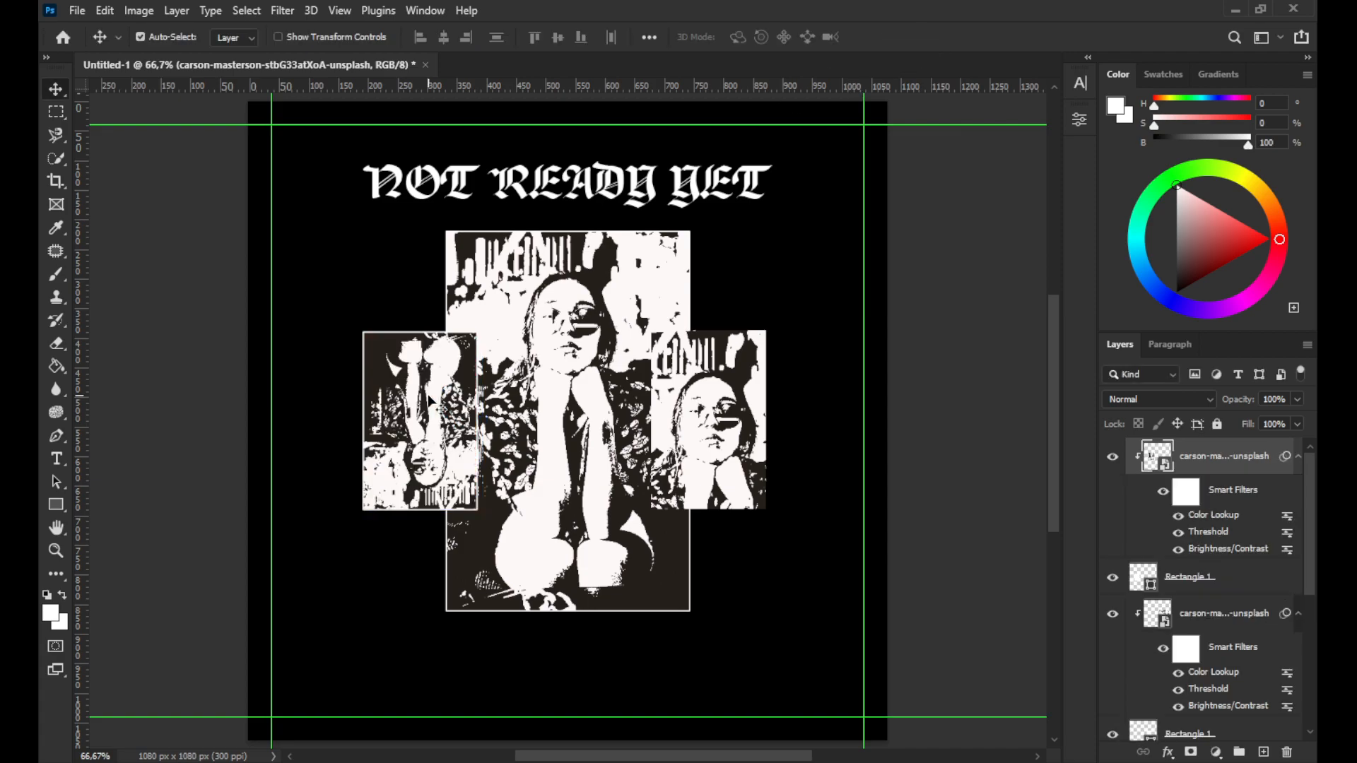
Enlarge and reposition the photo inside the left small frame so the legs fill the frame
key("ctrl+t")
left_click(698, 308)
left_click_drag(363, 330, 227, 219)
left_click_drag(439, 408, 472, 492)
left_click(916, 37)
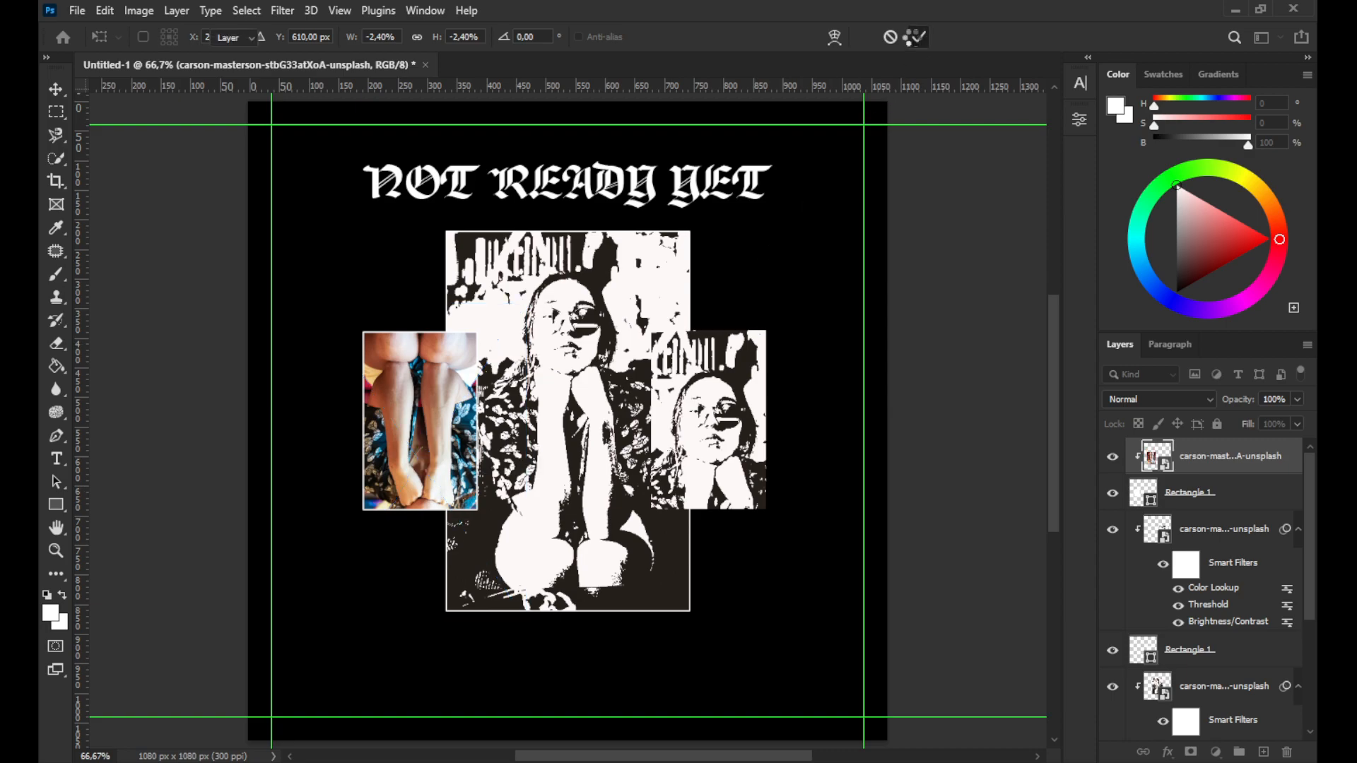
Try adding a Stroke layer style to a rectangle frame layer, undoing it
left_click(729, 387)
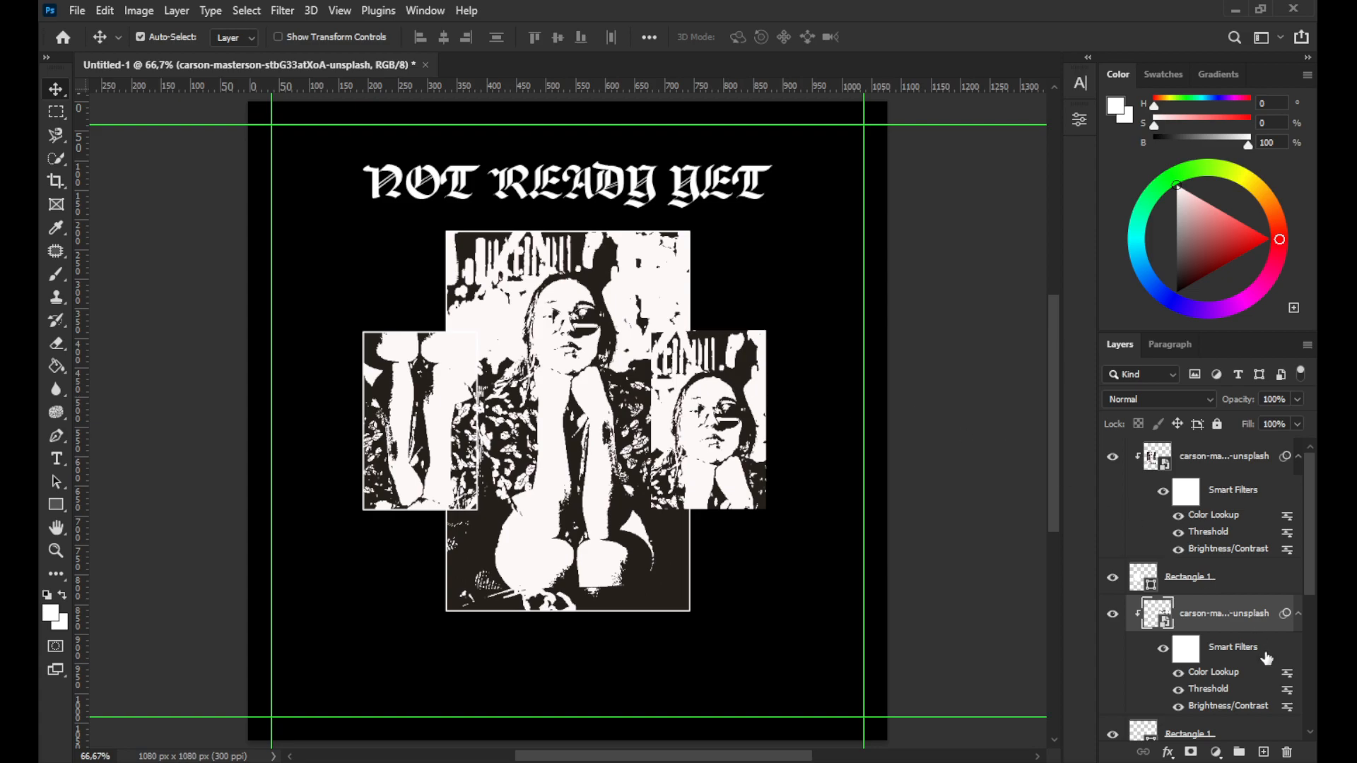
scroll(1237, 654, "down", 2)
left_click(1208, 656)
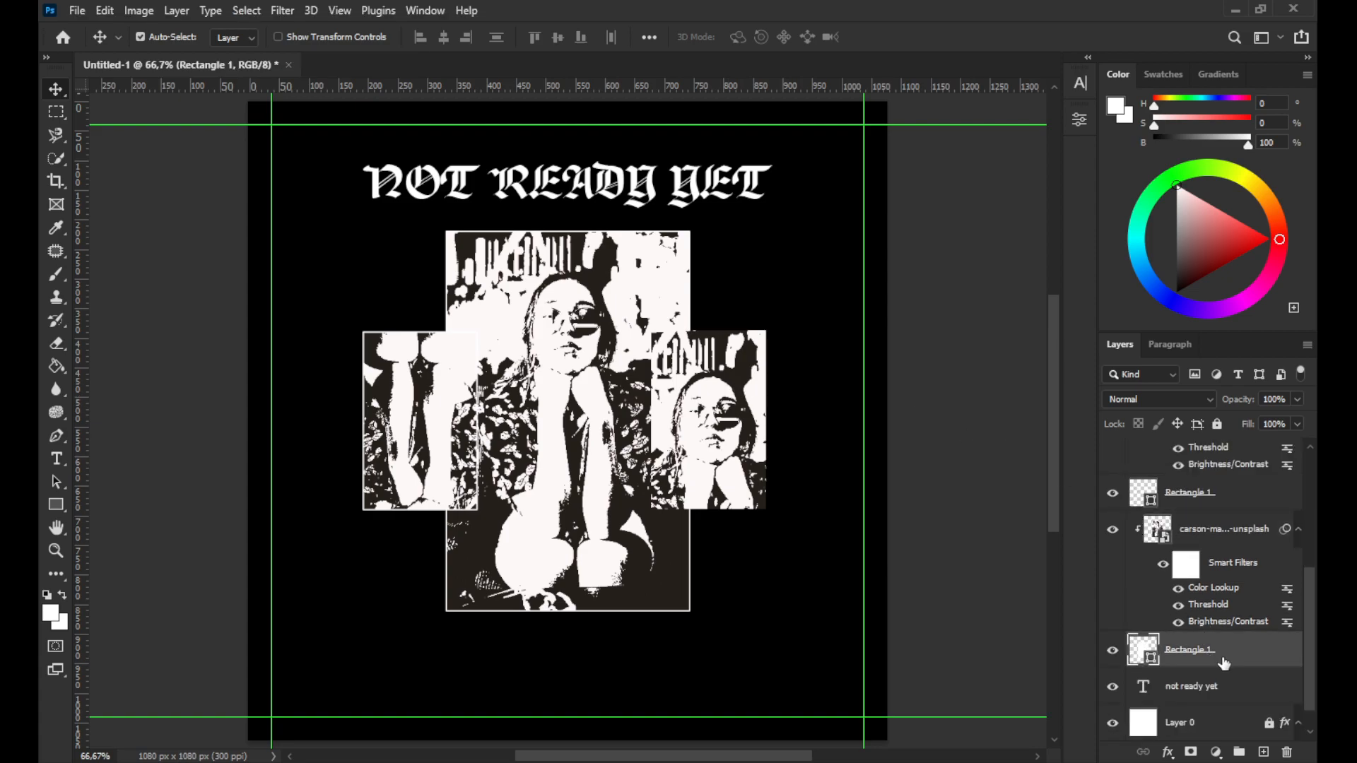
right_click(1229, 661)
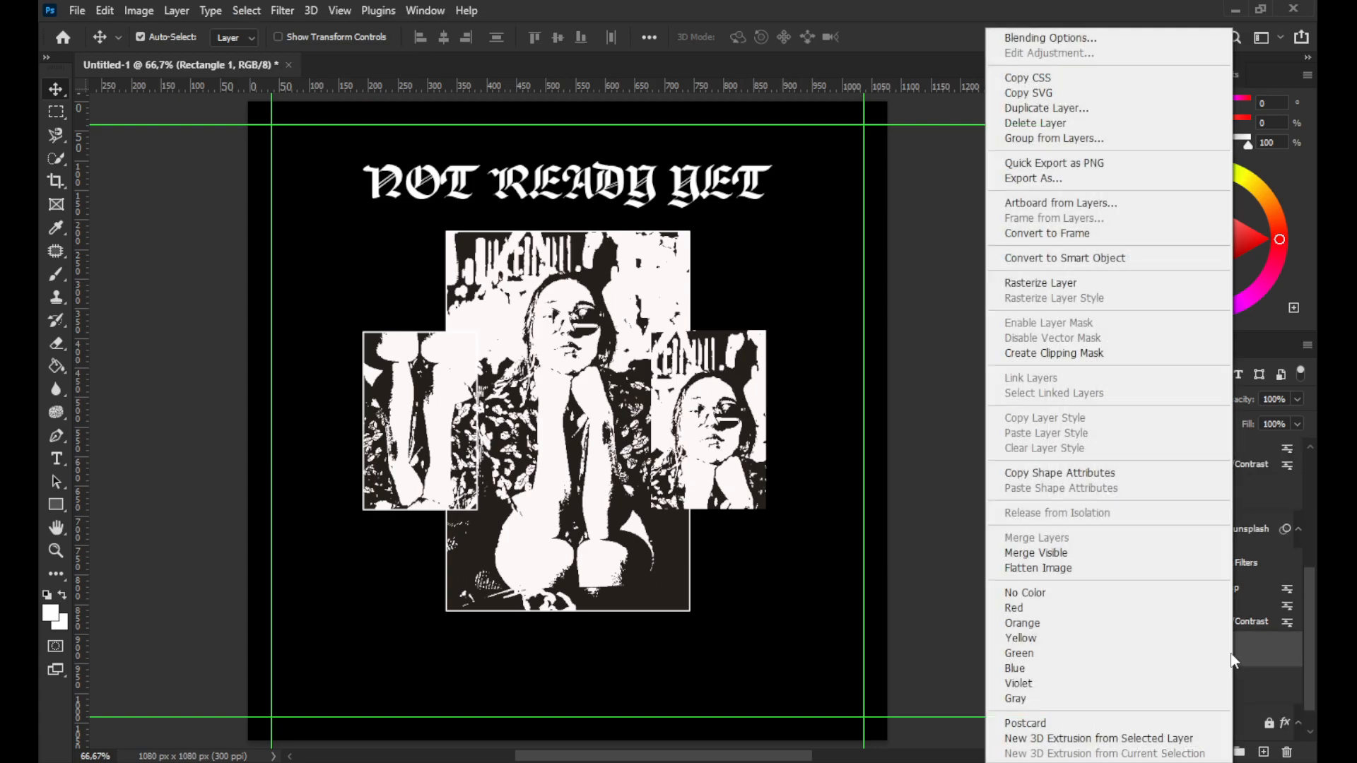
left_click(1053, 40)
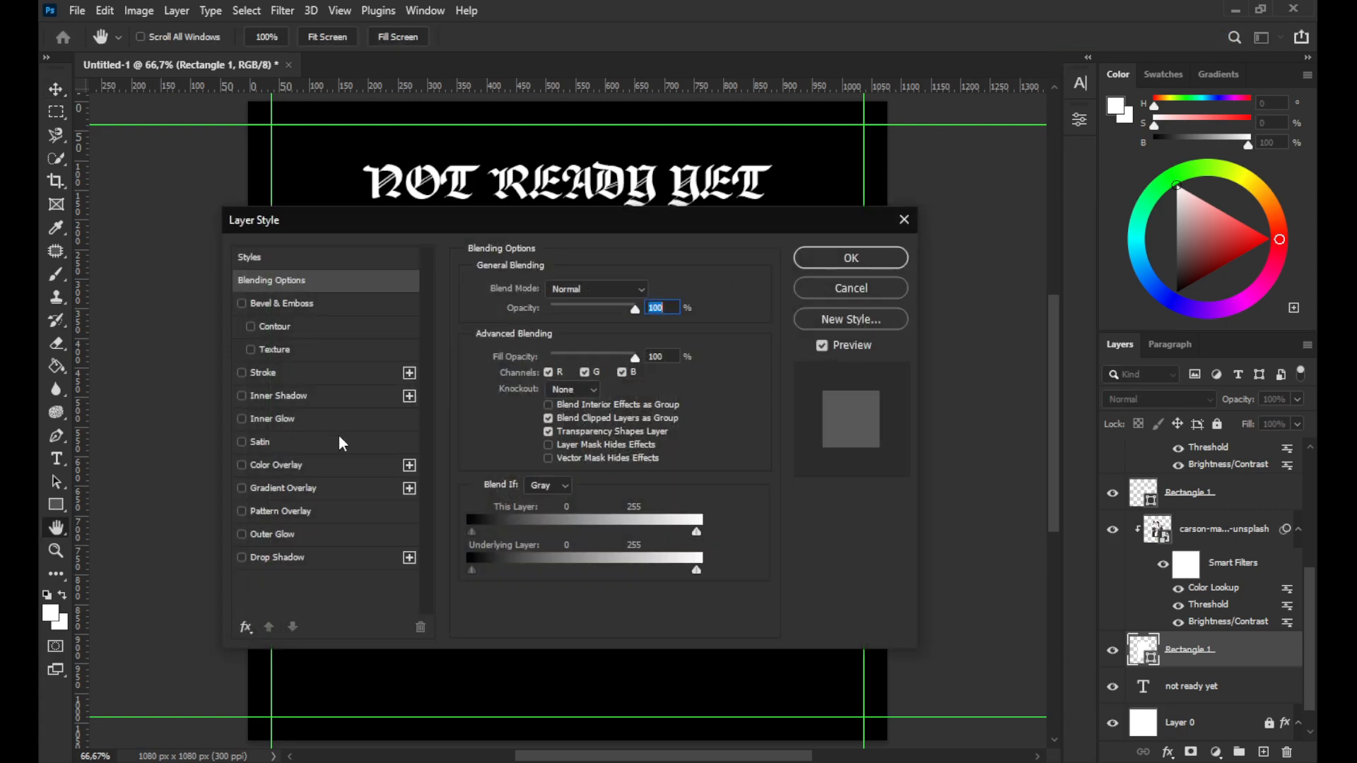
left_click(316, 375)
left_click(852, 258)
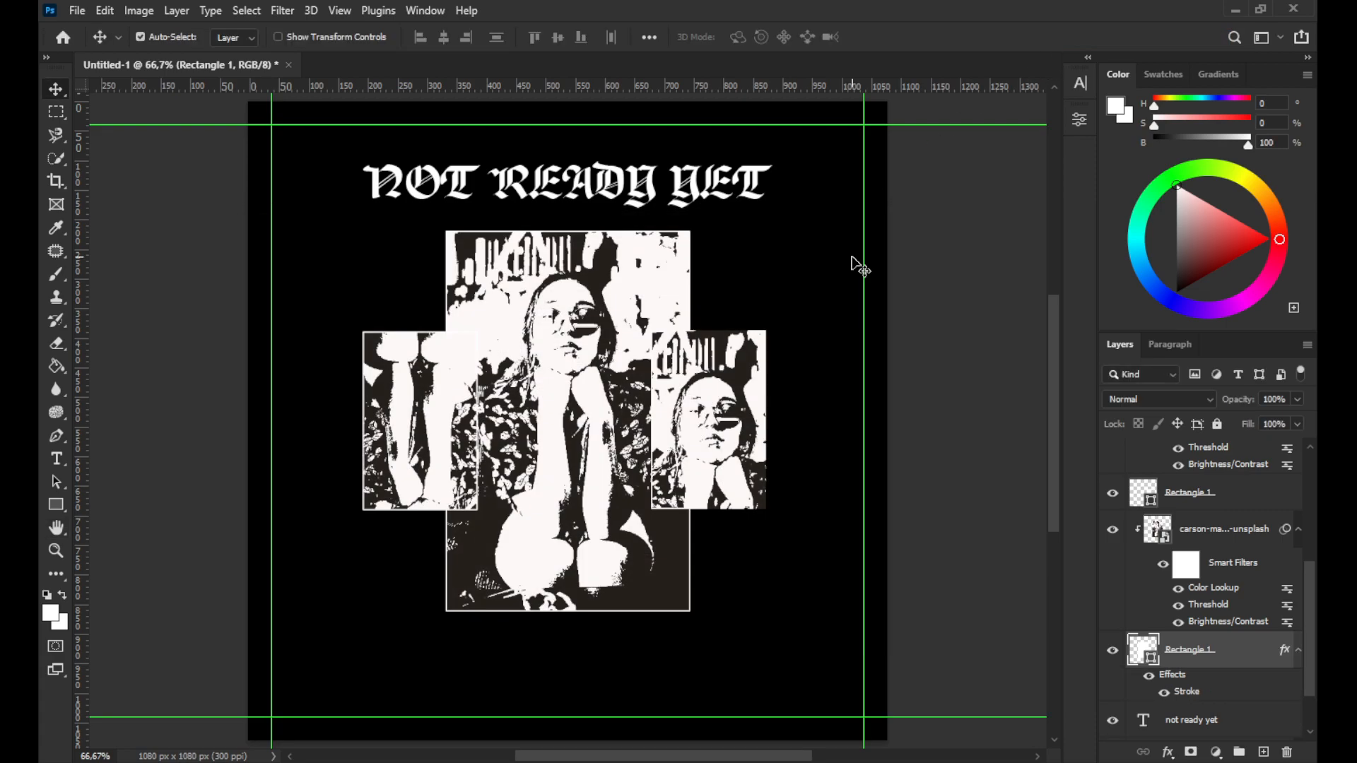
key("ctrl+z")
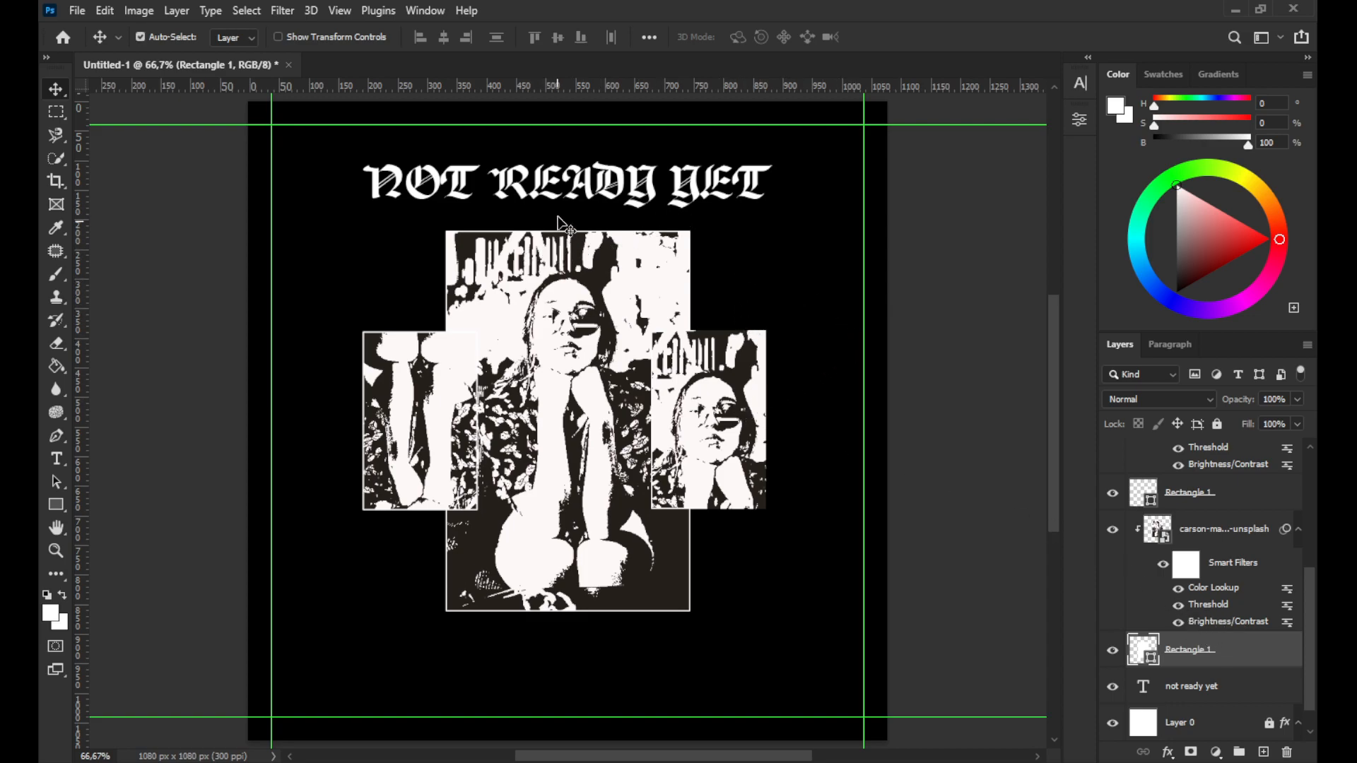
Create a Helvetica text block below the main frame and paste the lyrics text into it
left_click(57, 459)
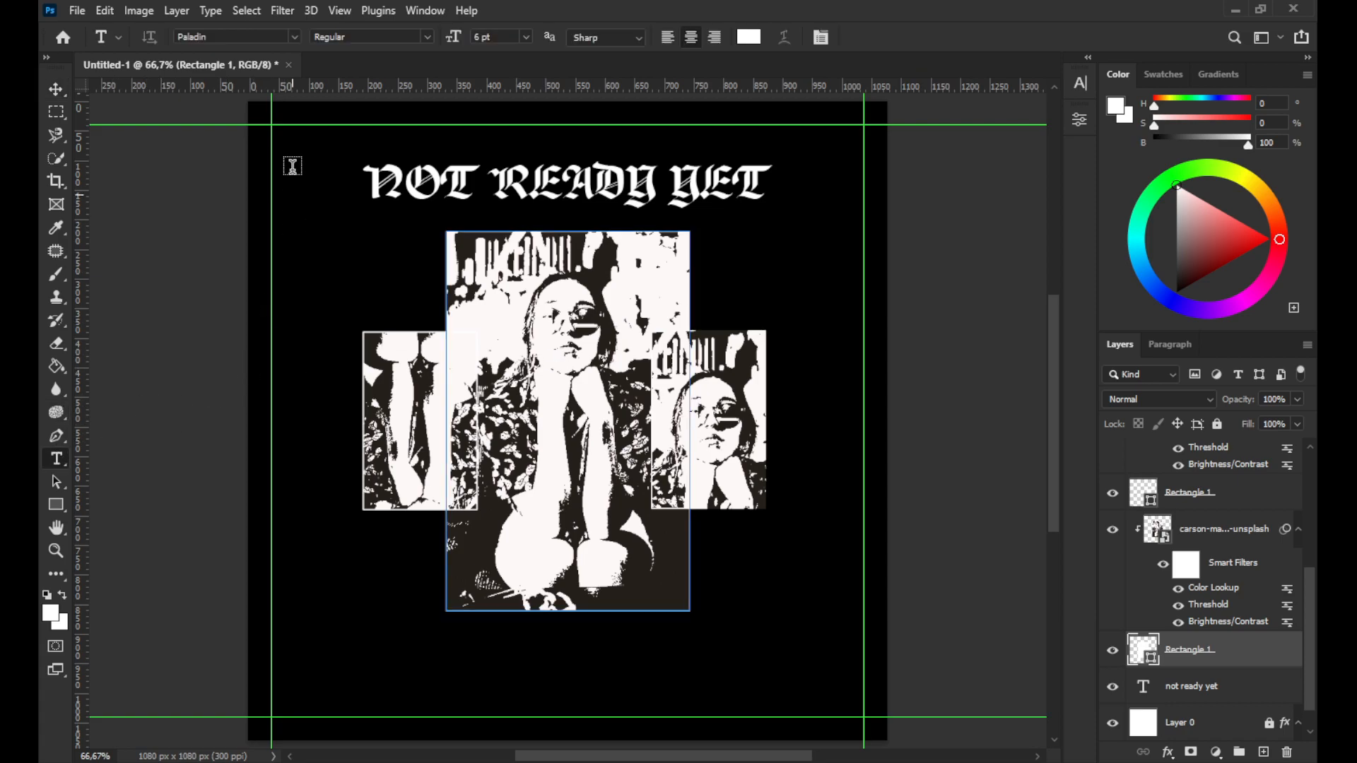
left_click(294, 36)
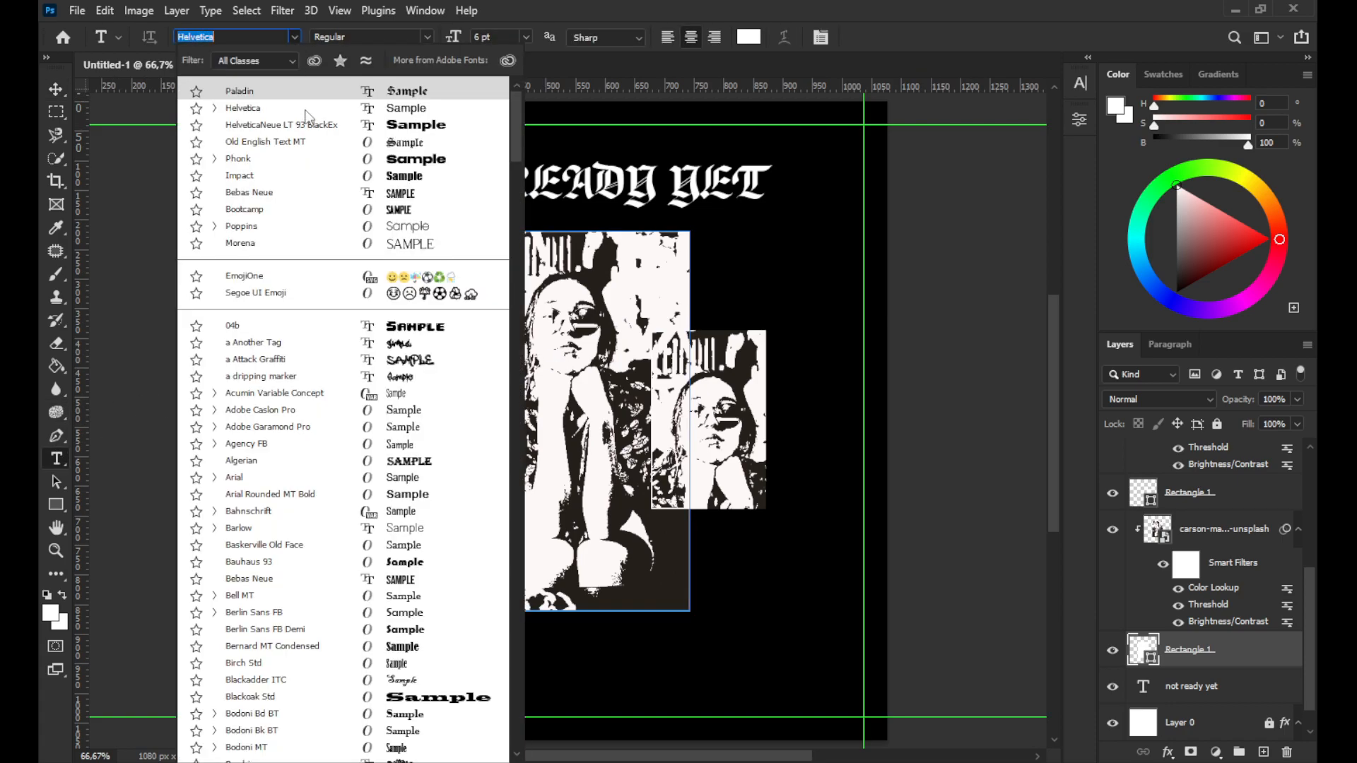
left_click(306, 110)
left_click(421, 657)
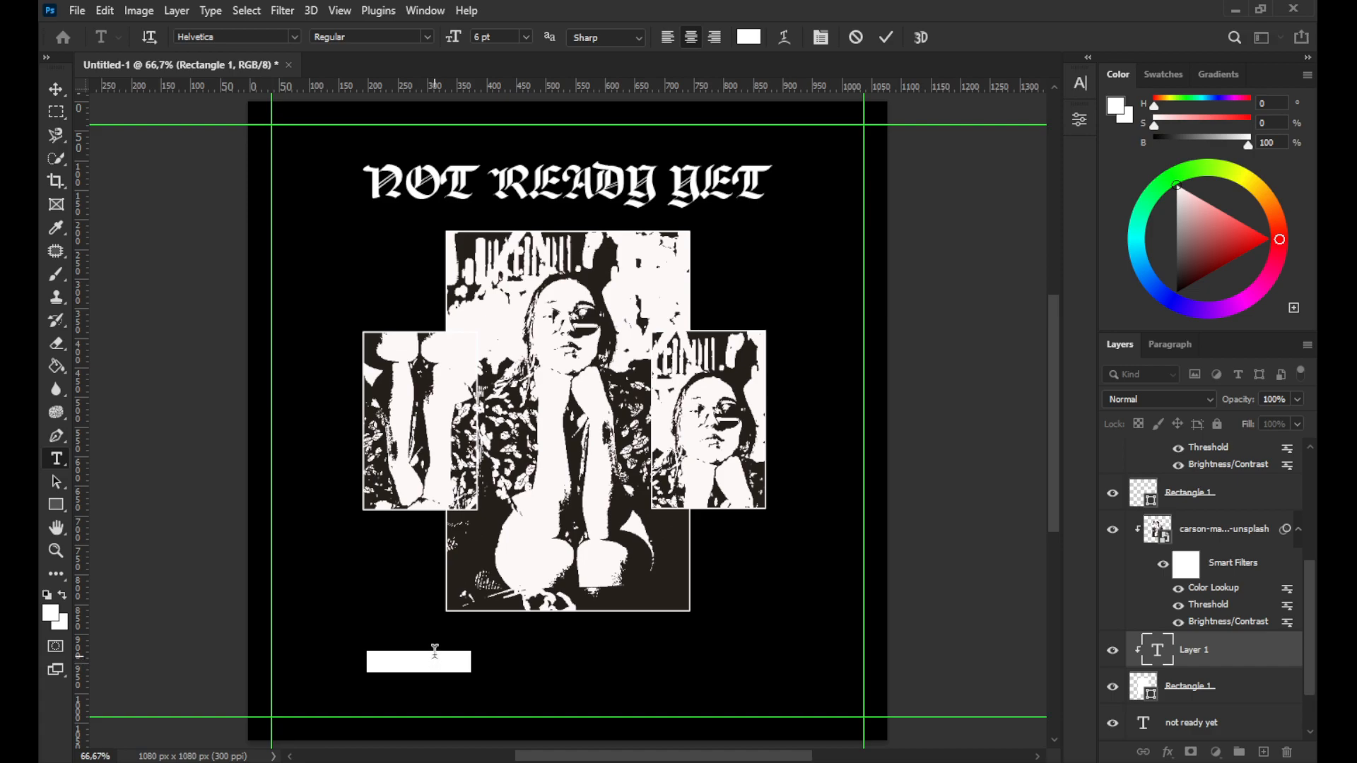
key("super+v")
left_click(1104, 489)
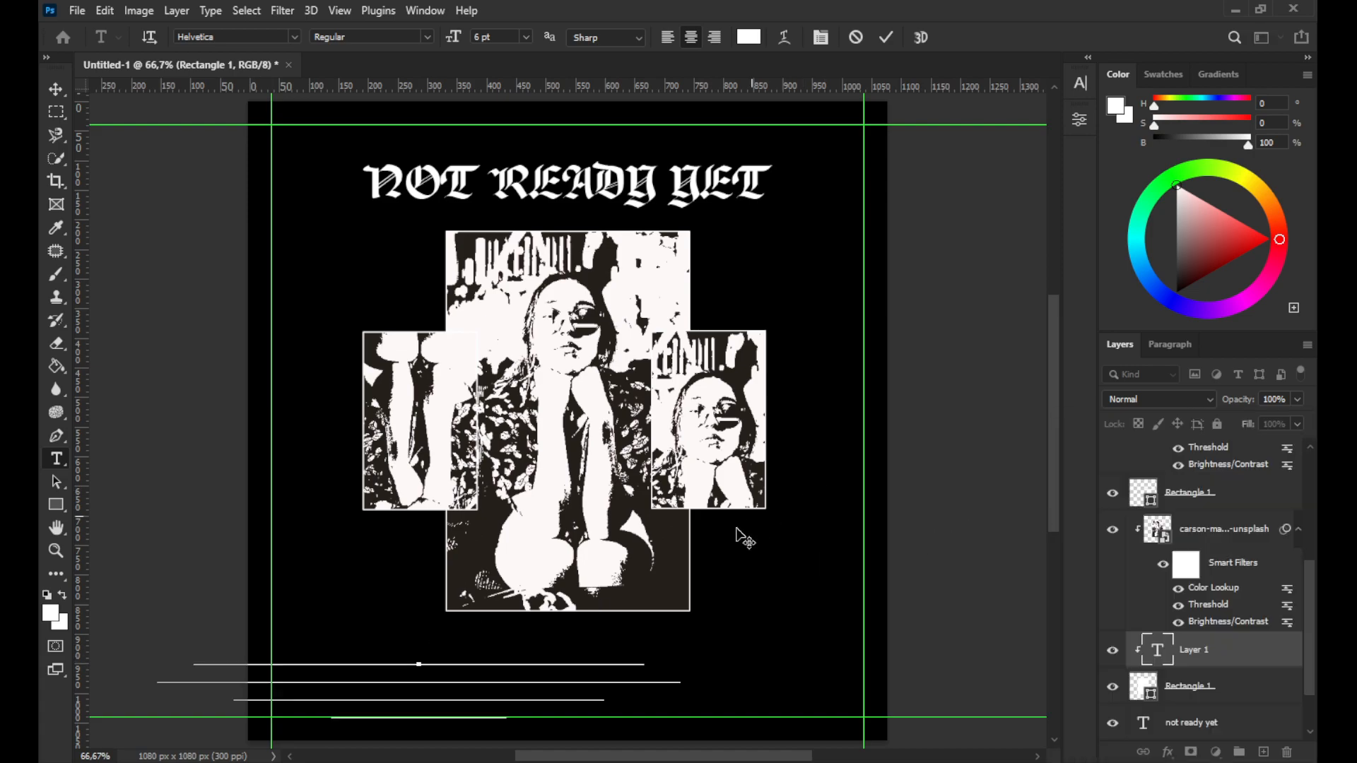
left_click(886, 37)
Move the lyrics text layer to the top of the layer stack and release it from the clipping group
scroll(1133, 649, "up", 1)
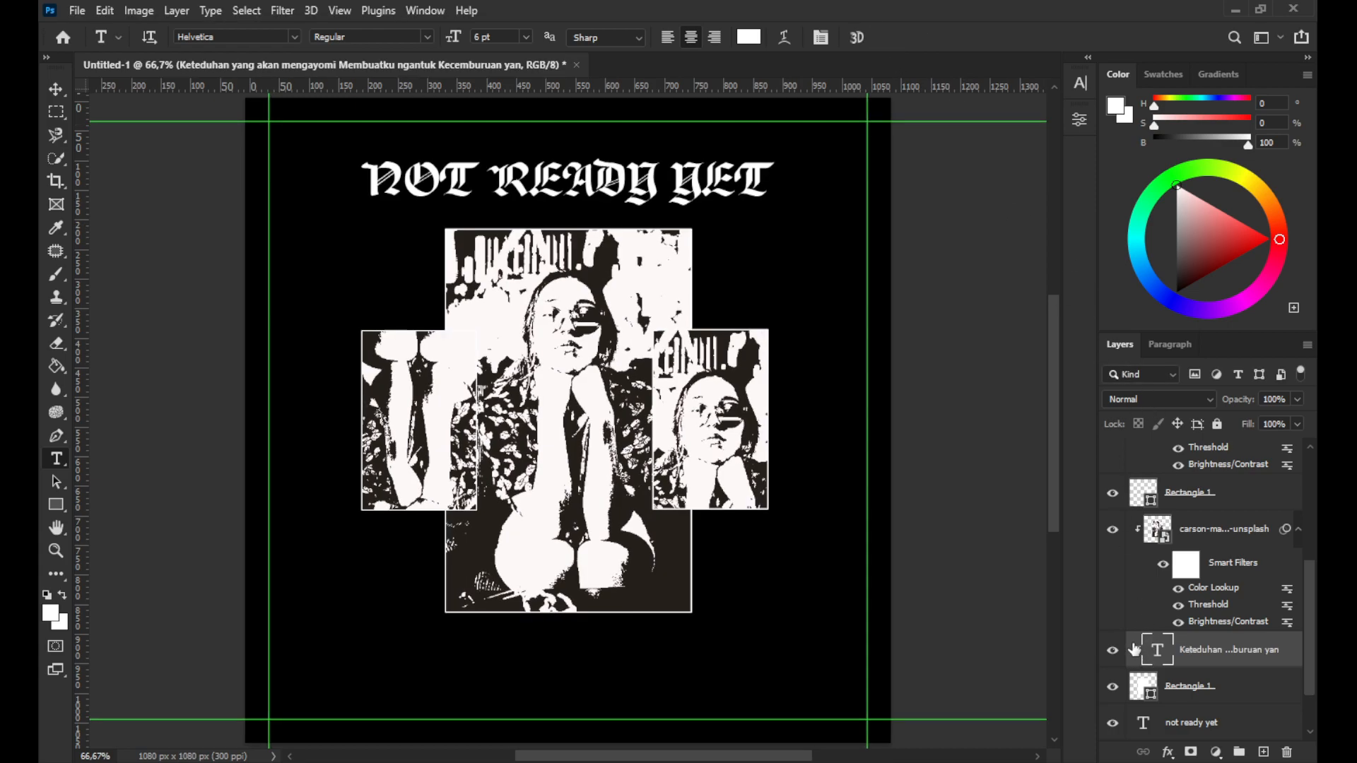
left_click(1159, 664, "alt")
left_click(1160, 663, "alt")
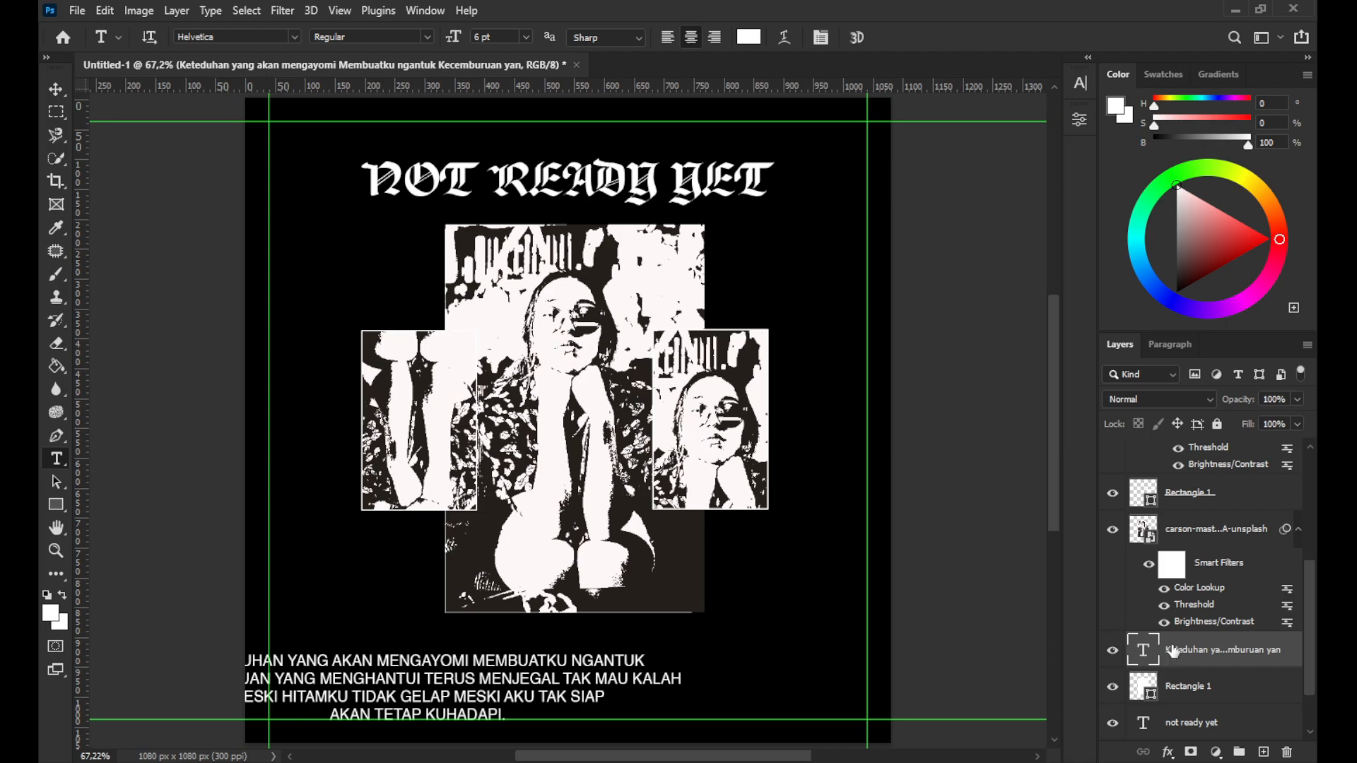
left_click_drag(1173, 643, 1158, 494)
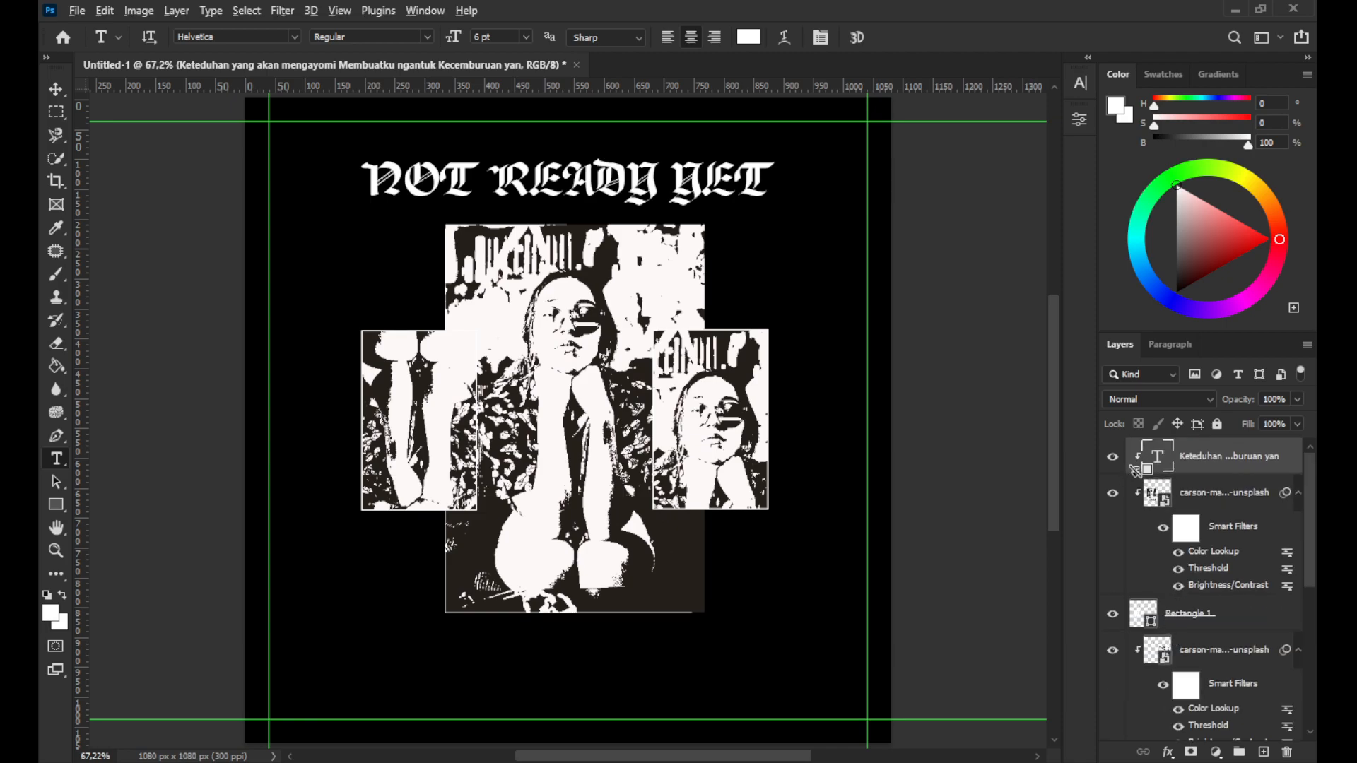
left_click(1133, 470, "alt")
Turn off All Caps for the lyrics text in the type properties
left_click(1081, 120)
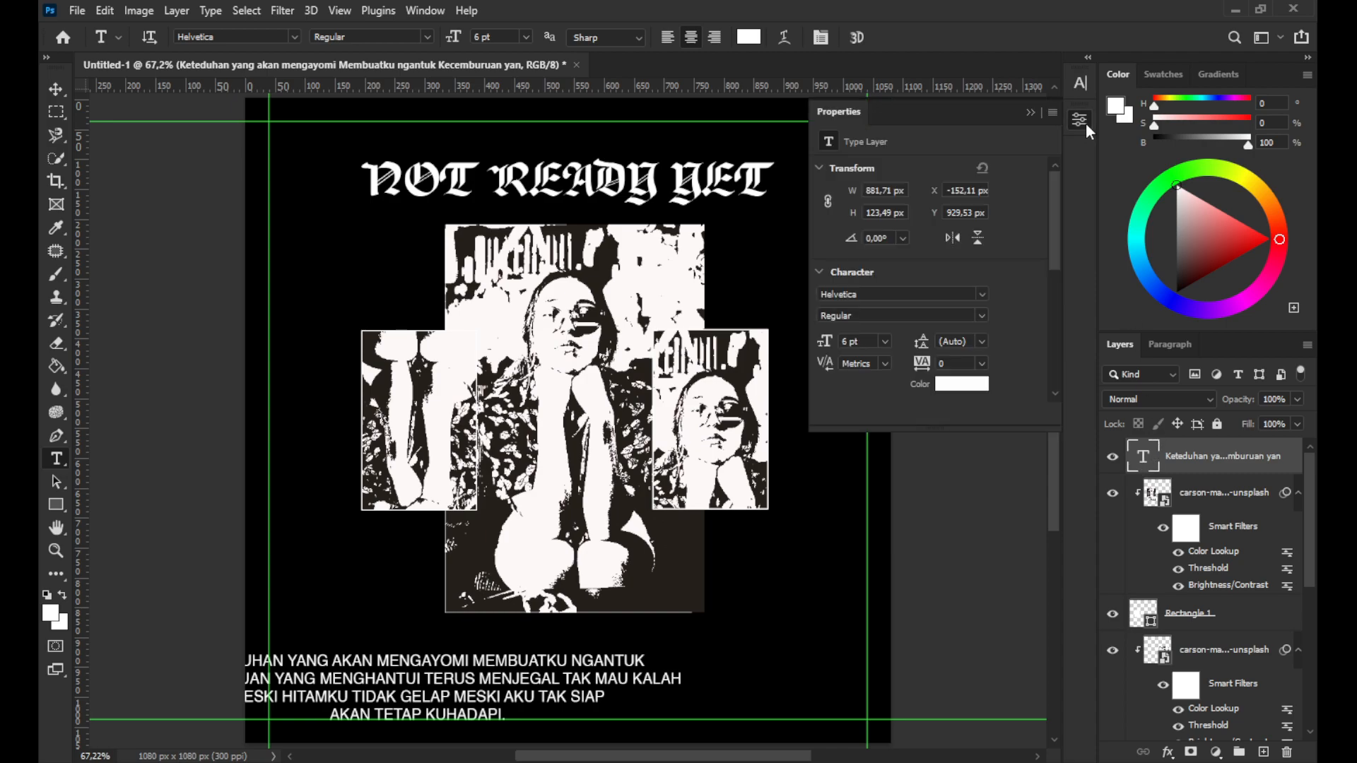
scroll(878, 330, "down", 4)
scroll(872, 347, "down", 3)
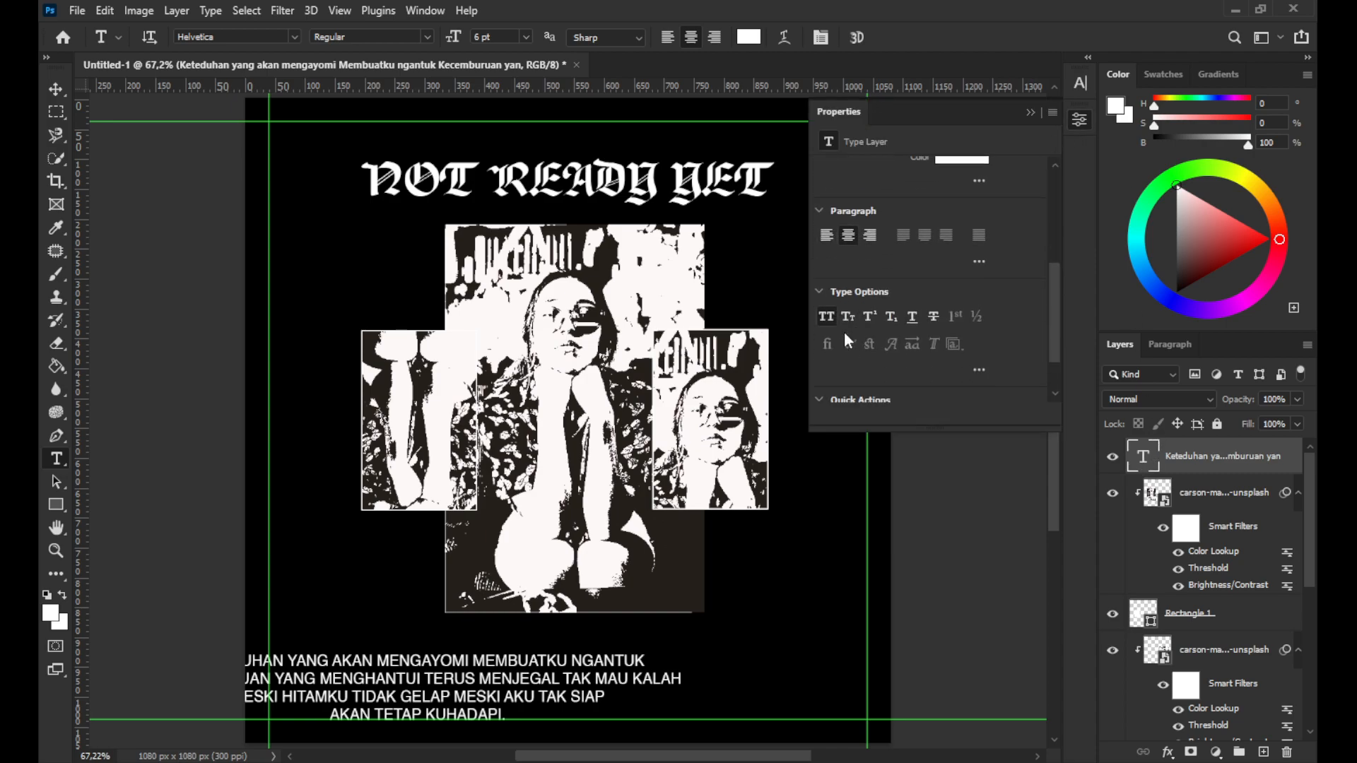
left_click(826, 316)
left_click(1031, 113)
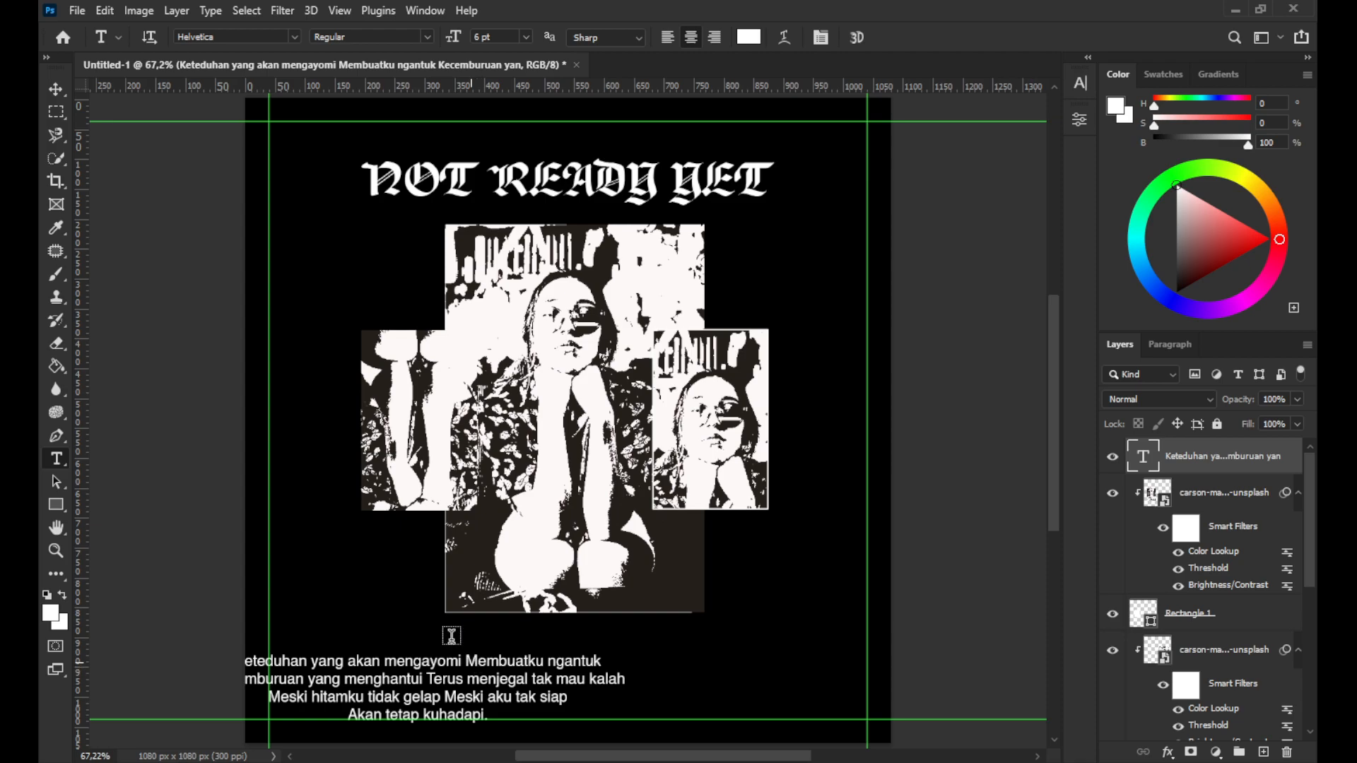
Move the lyrics text to sit centered just below the main frame
left_click(57, 90)
left_click_drag(400, 667, 547, 633)
key("Down")
key("Down")
key("Down")
key("Down")
key("Down")
key("Down")
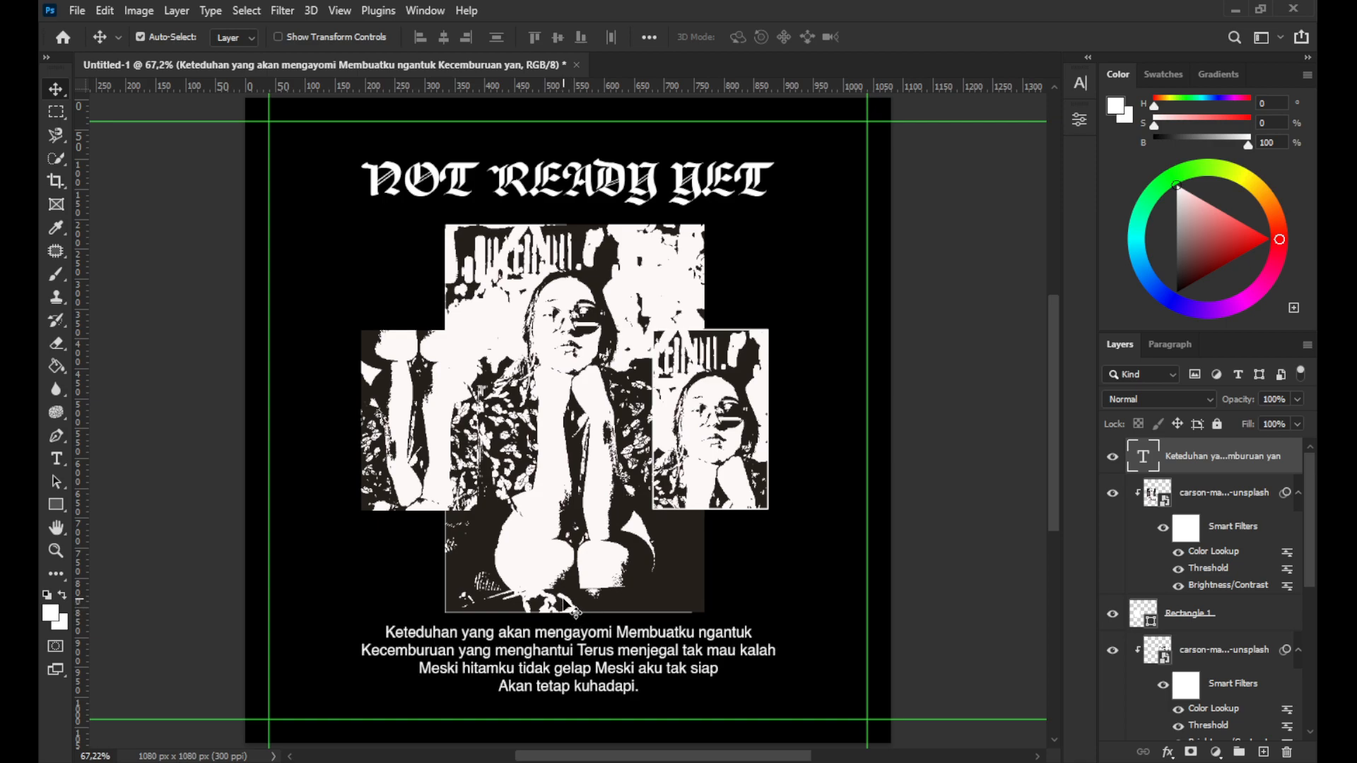
Add a 1 px inside Stroke layer style to the left small frame's rectangle
left_click(410, 419)
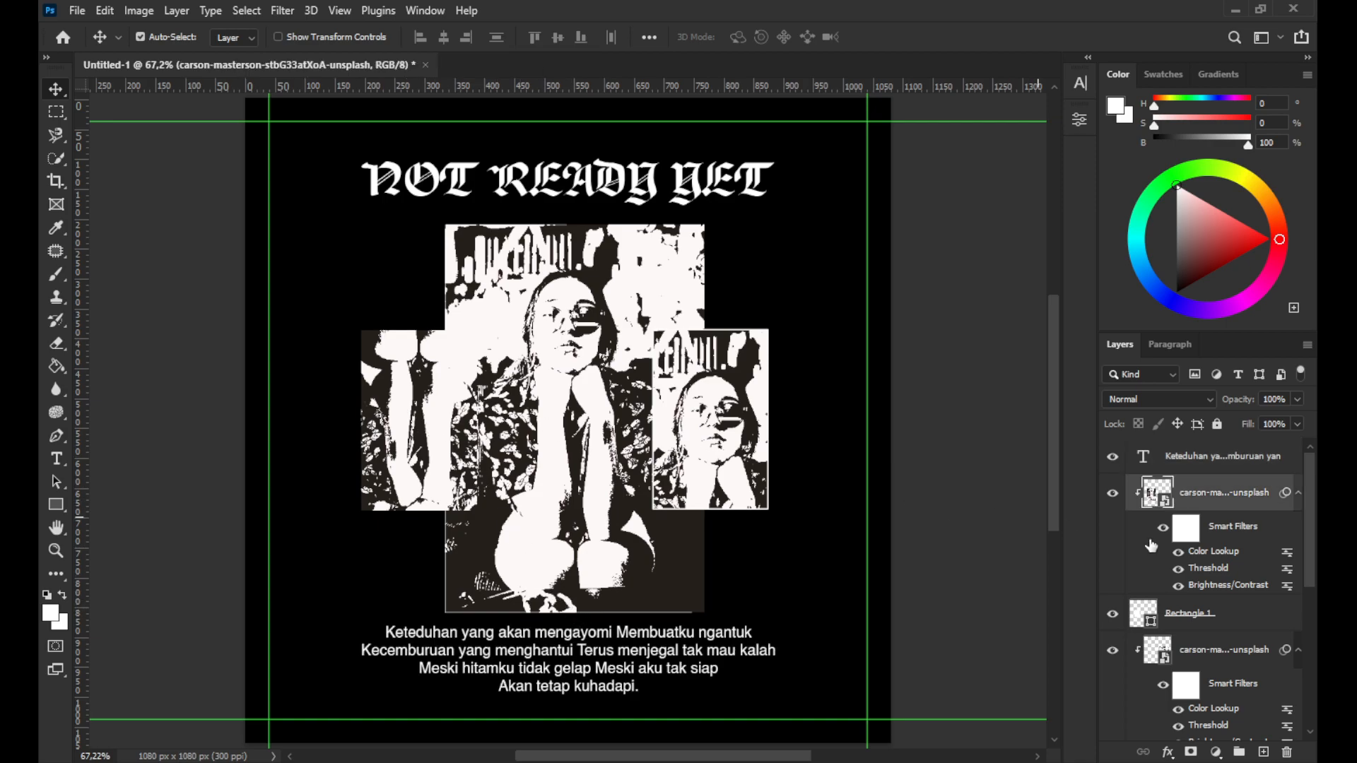
right_click(1238, 618)
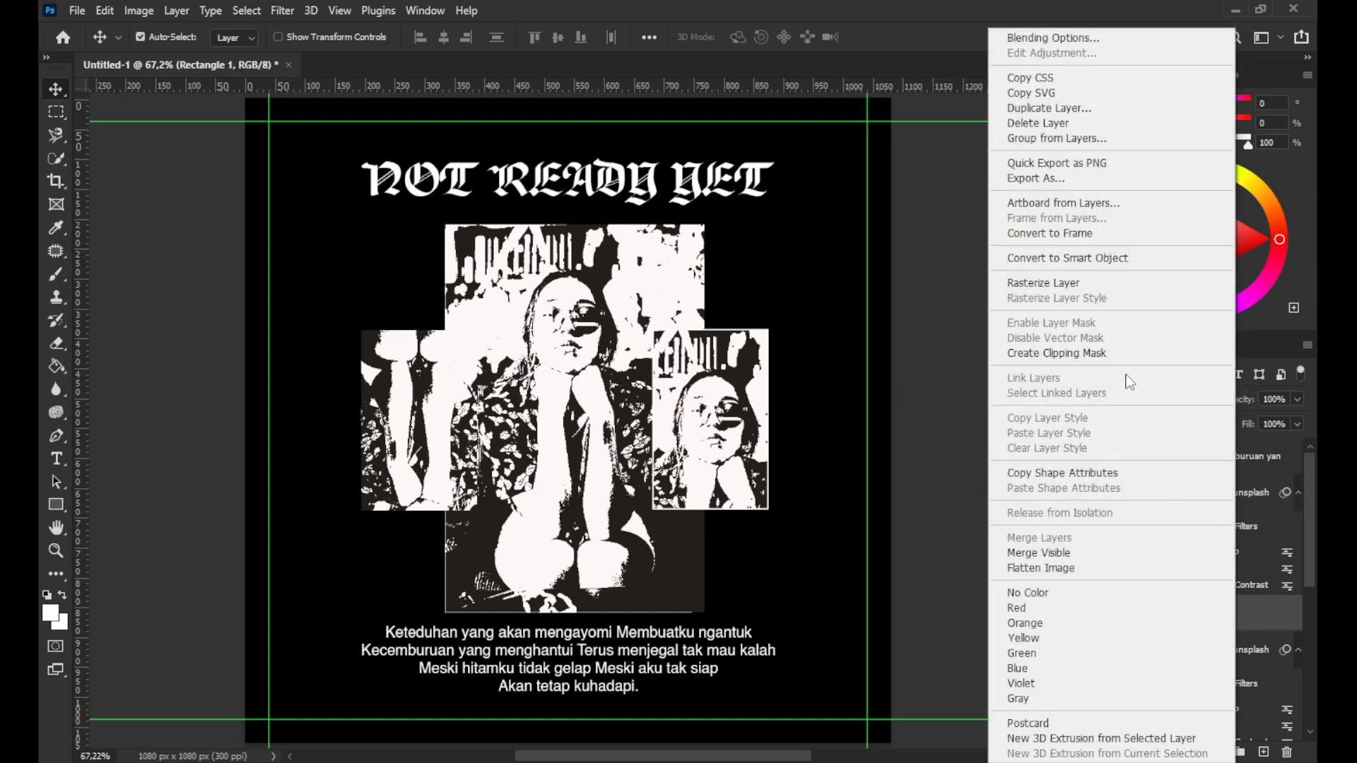
left_click(1048, 31)
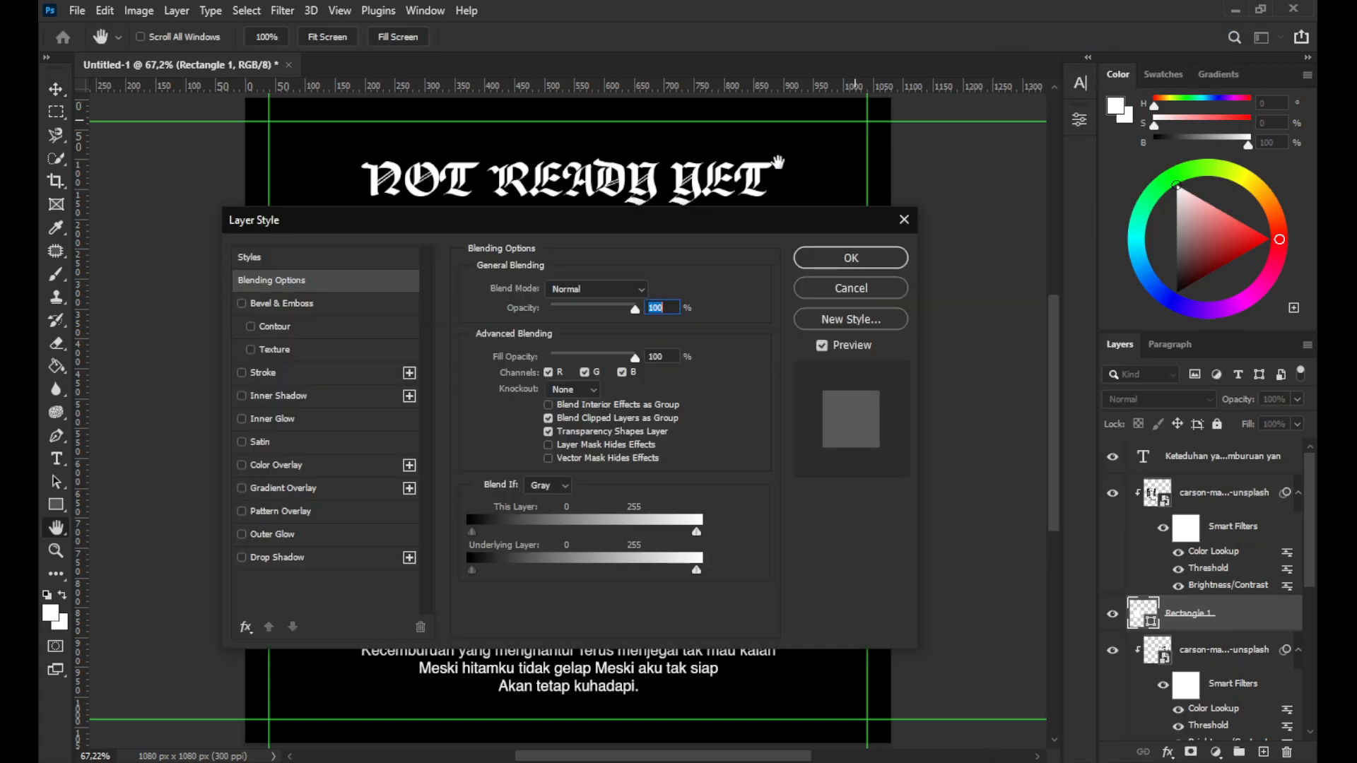
left_click(263, 372)
mouse_move(388, 227)
left_mouse_down()
mouse_move(830, 219)
mouse_move(819, 234)
left_mouse_up()
mouse_move(930, 291)
left_mouse_down()
mouse_move(957, 293)
mouse_move(888, 294)
left_mouse_up()
key("Return")
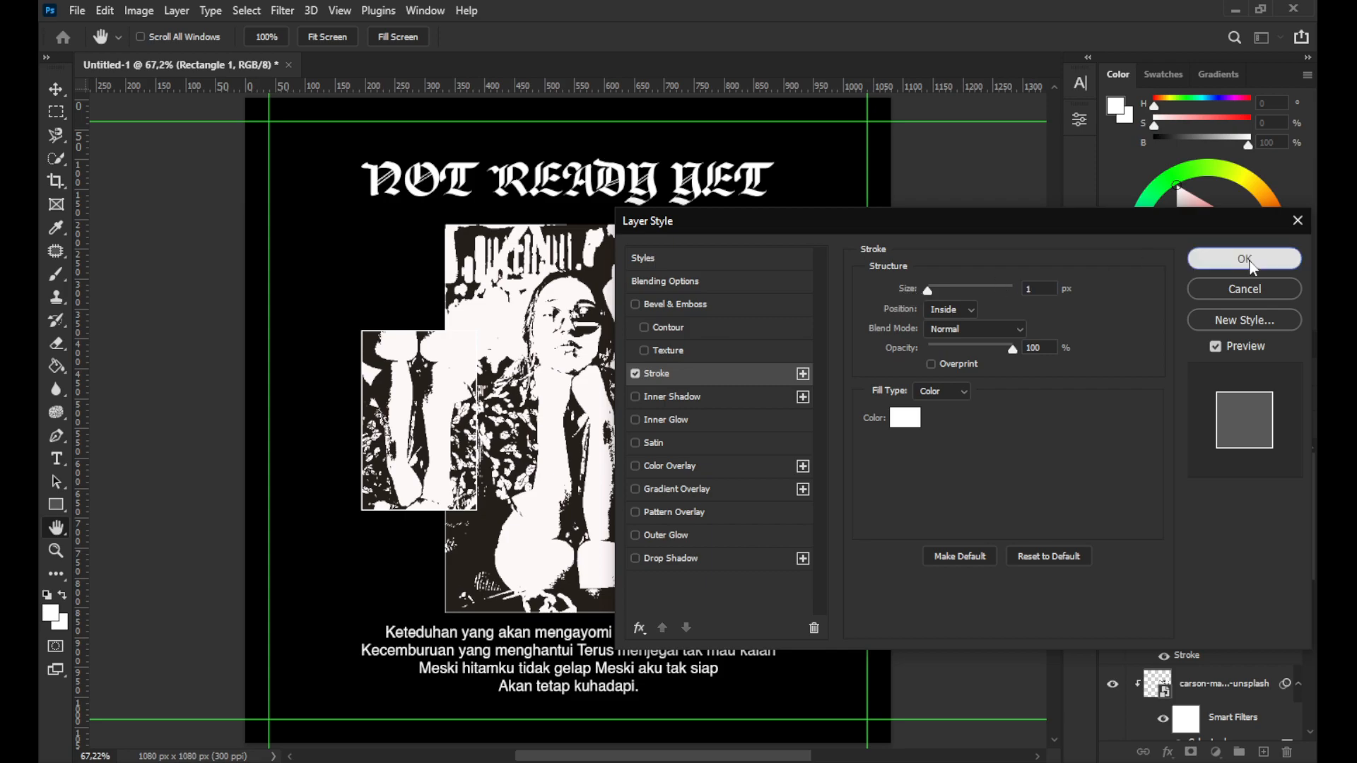
Add the Stroke layer style to the next rectangle frame layer
scroll(1221, 569, "down", 3)
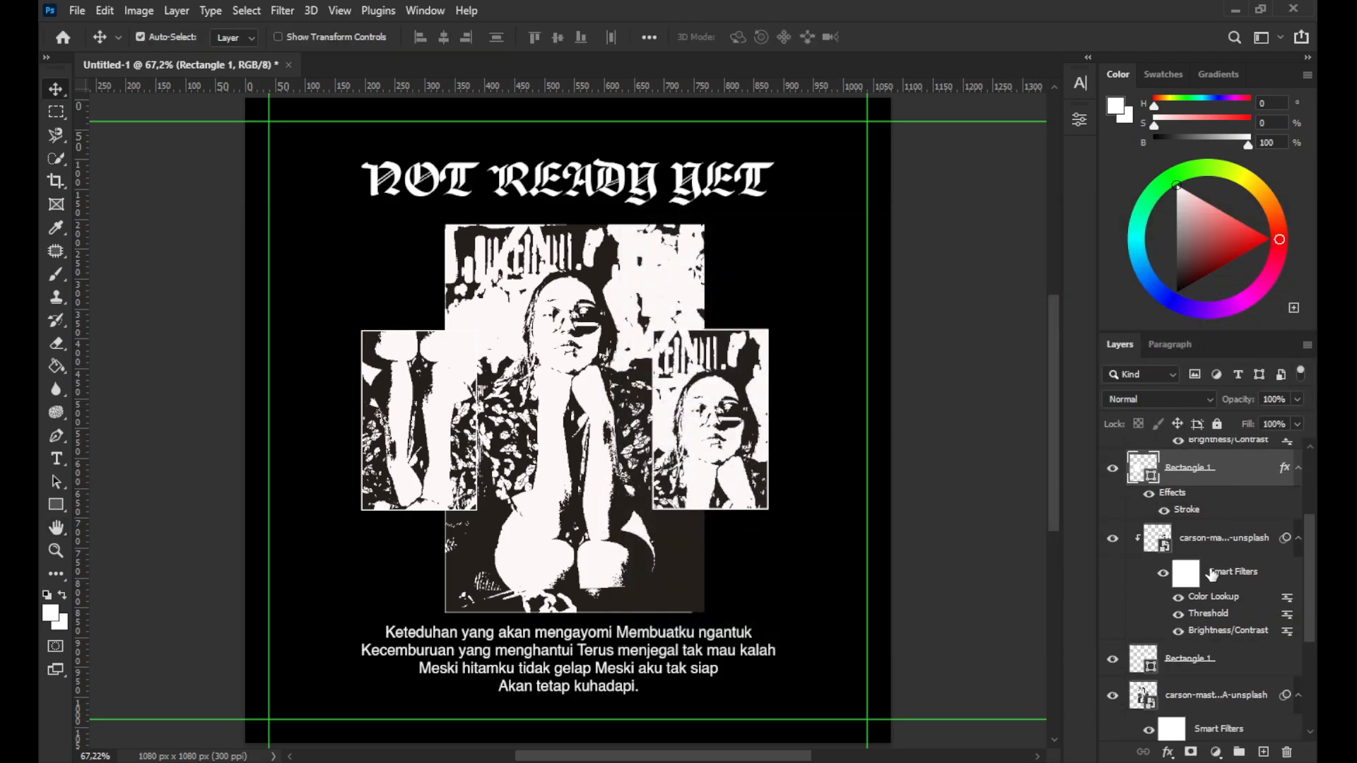
right_click(1194, 576)
left_click(1050, 38)
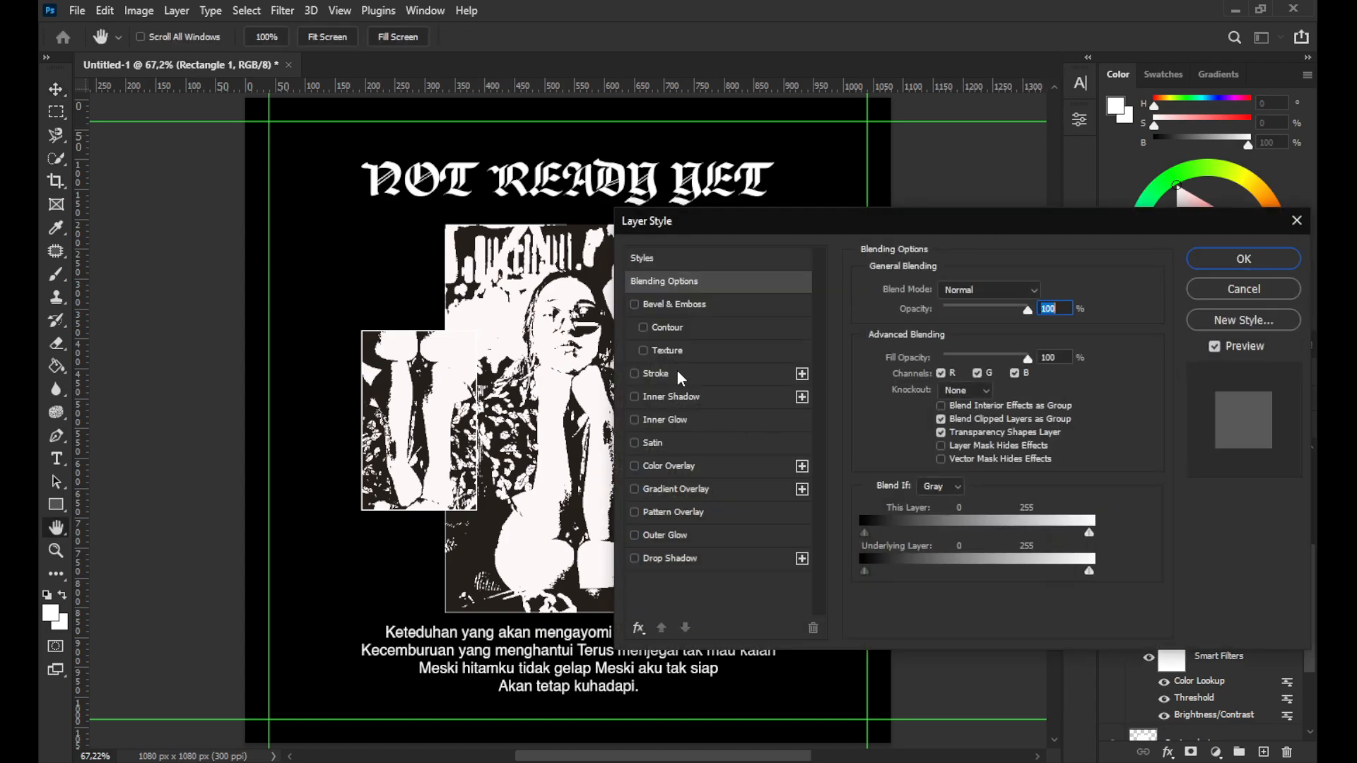
left_click(657, 373)
left_click(1244, 259)
Add the Stroke layer style to the main frame's rectangle layer
scroll(1170, 456, "down", 3)
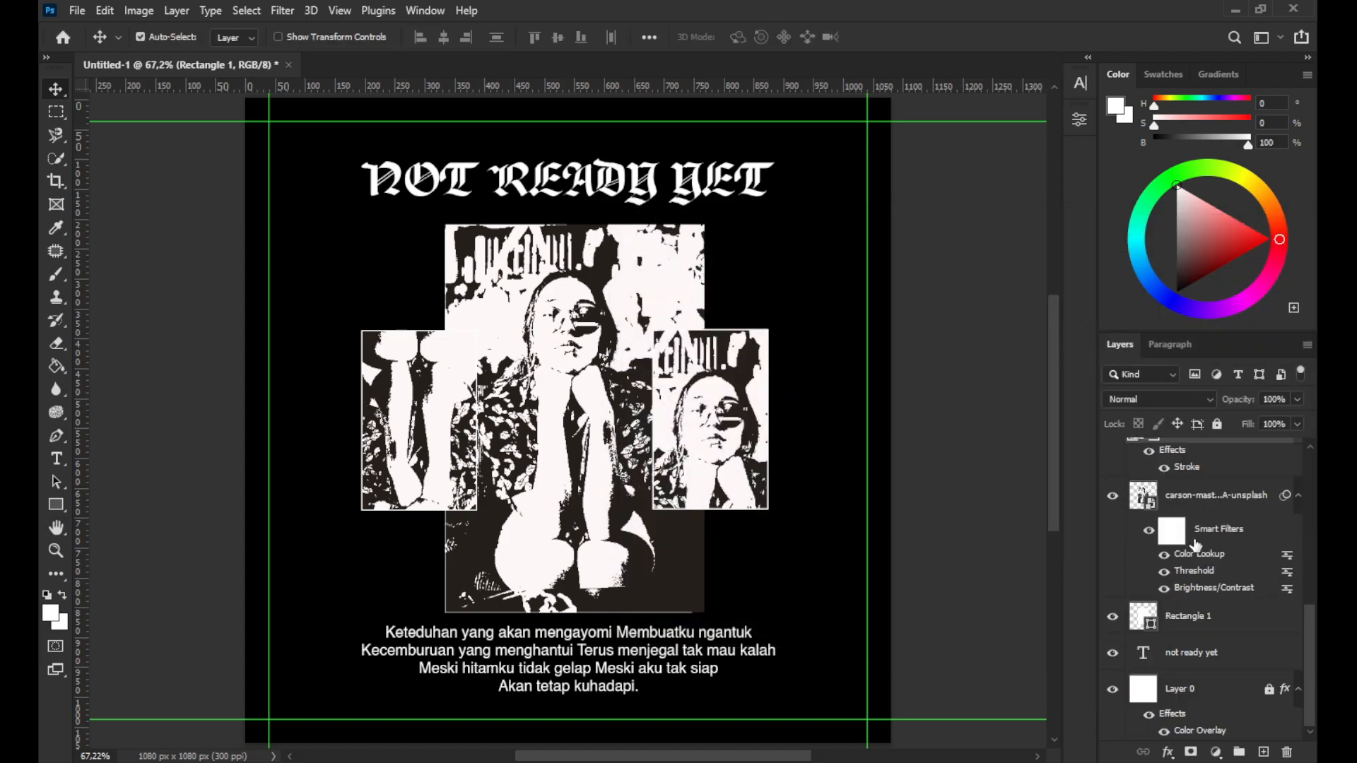
right_click(1194, 616)
left_click(1029, 37)
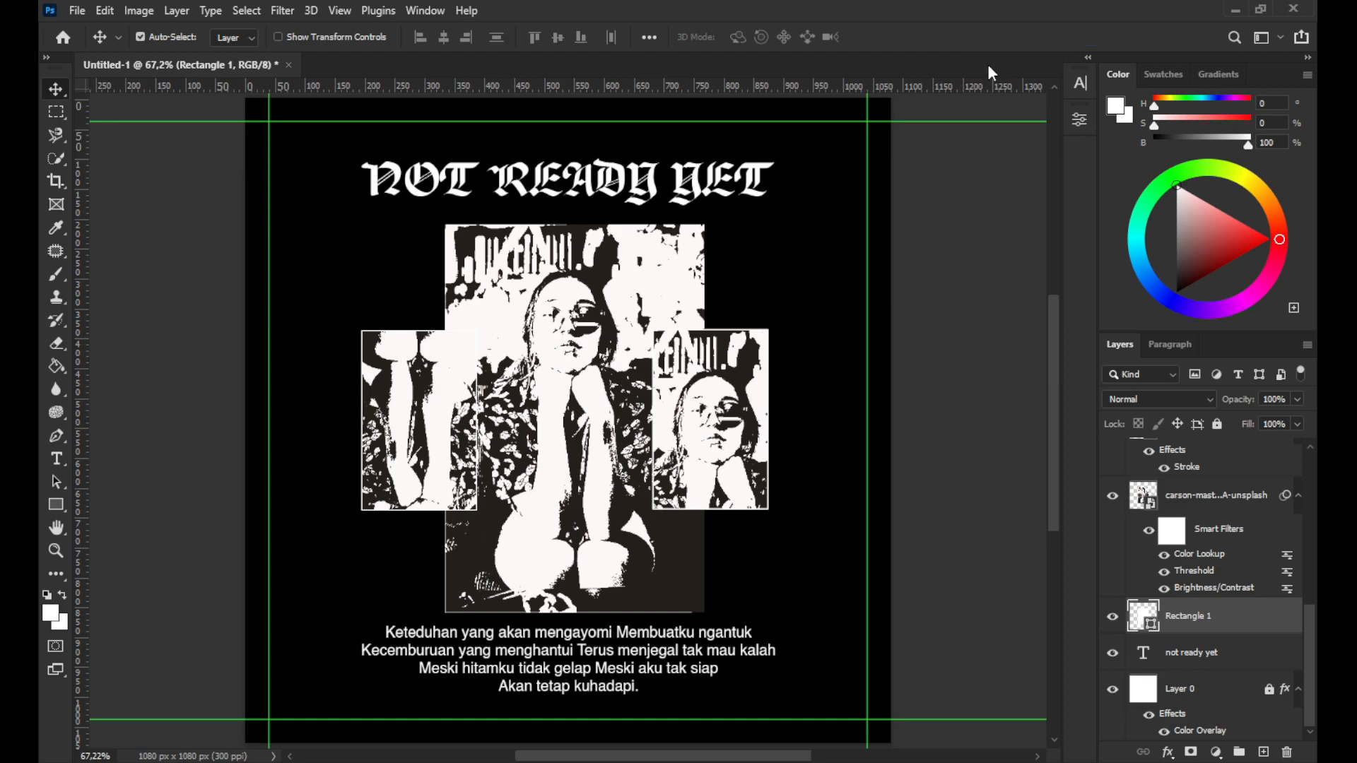
left_click(657, 373)
key("Return")
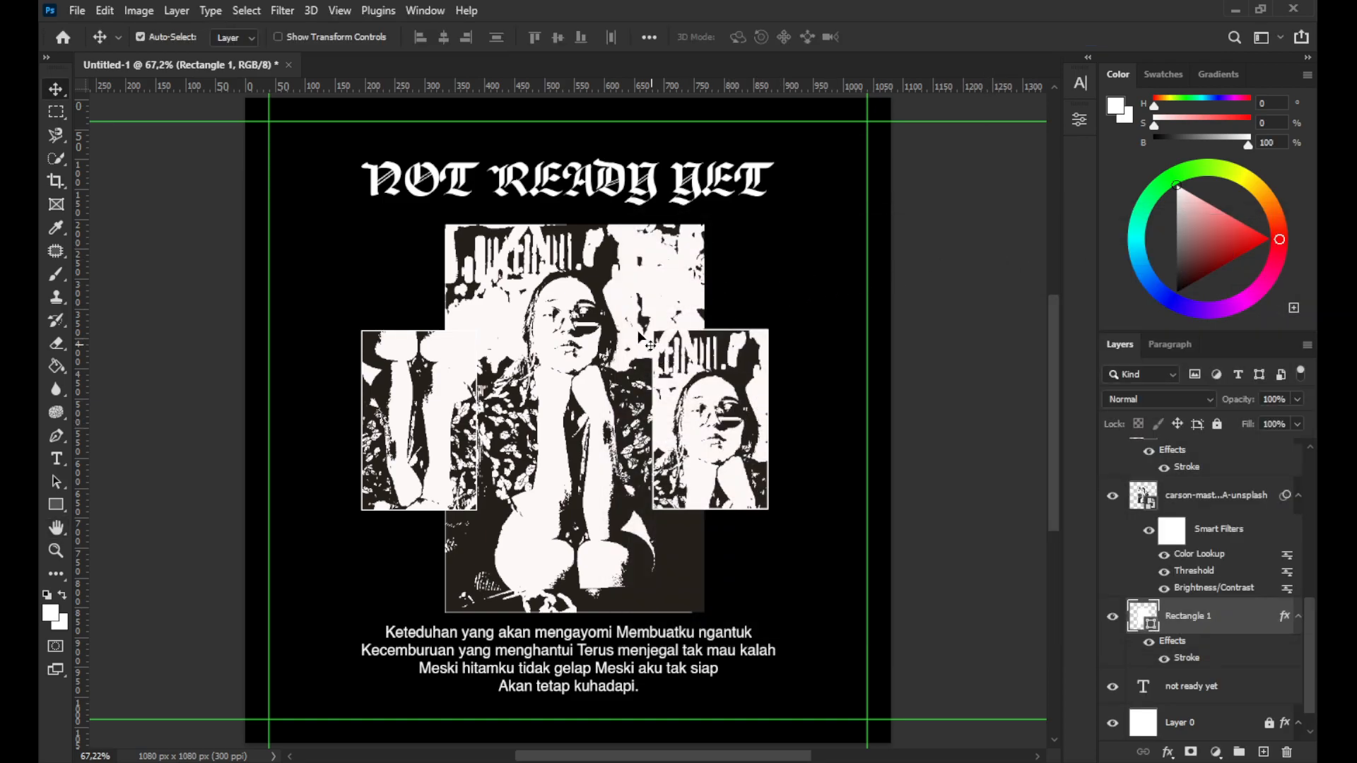
Clip the main photo layer to the rectangle beneath it as a clipping mask
right_click(1215, 503)
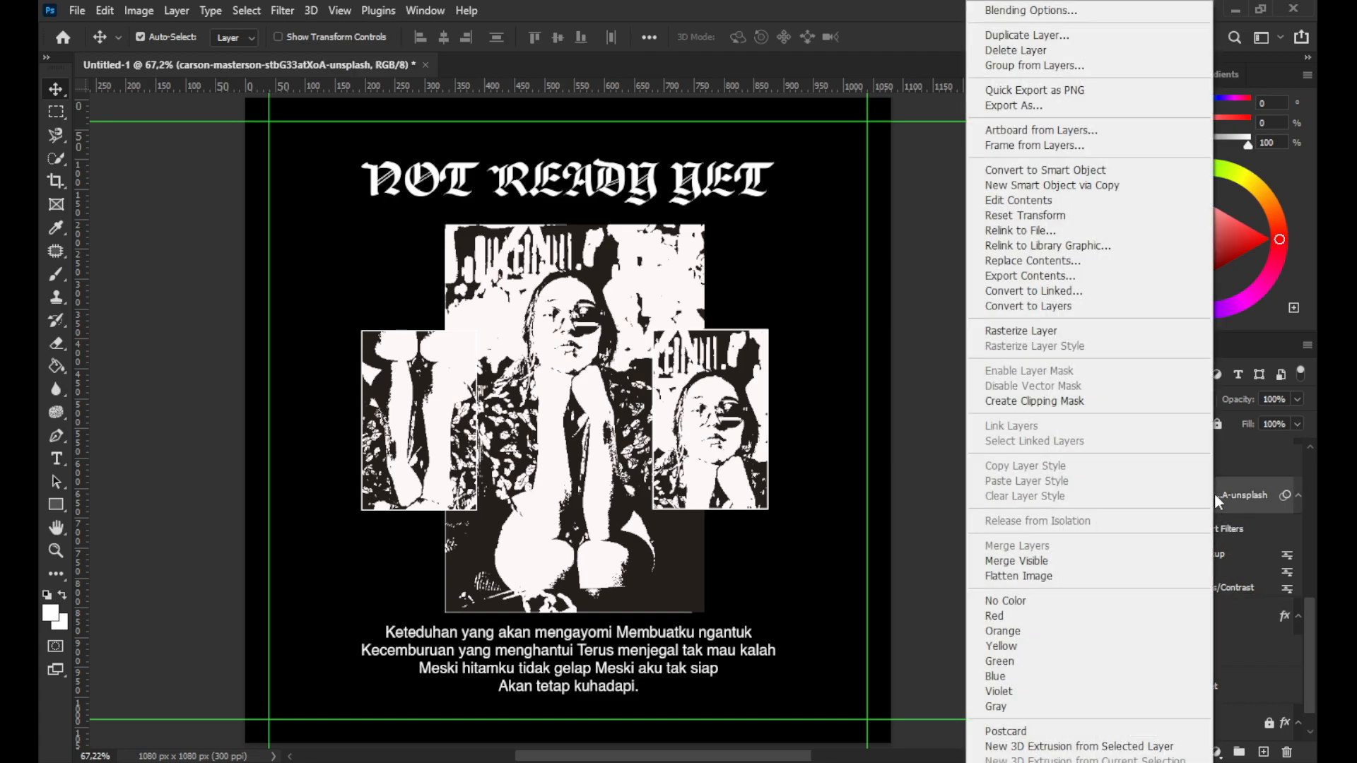
left_click(1097, 401)
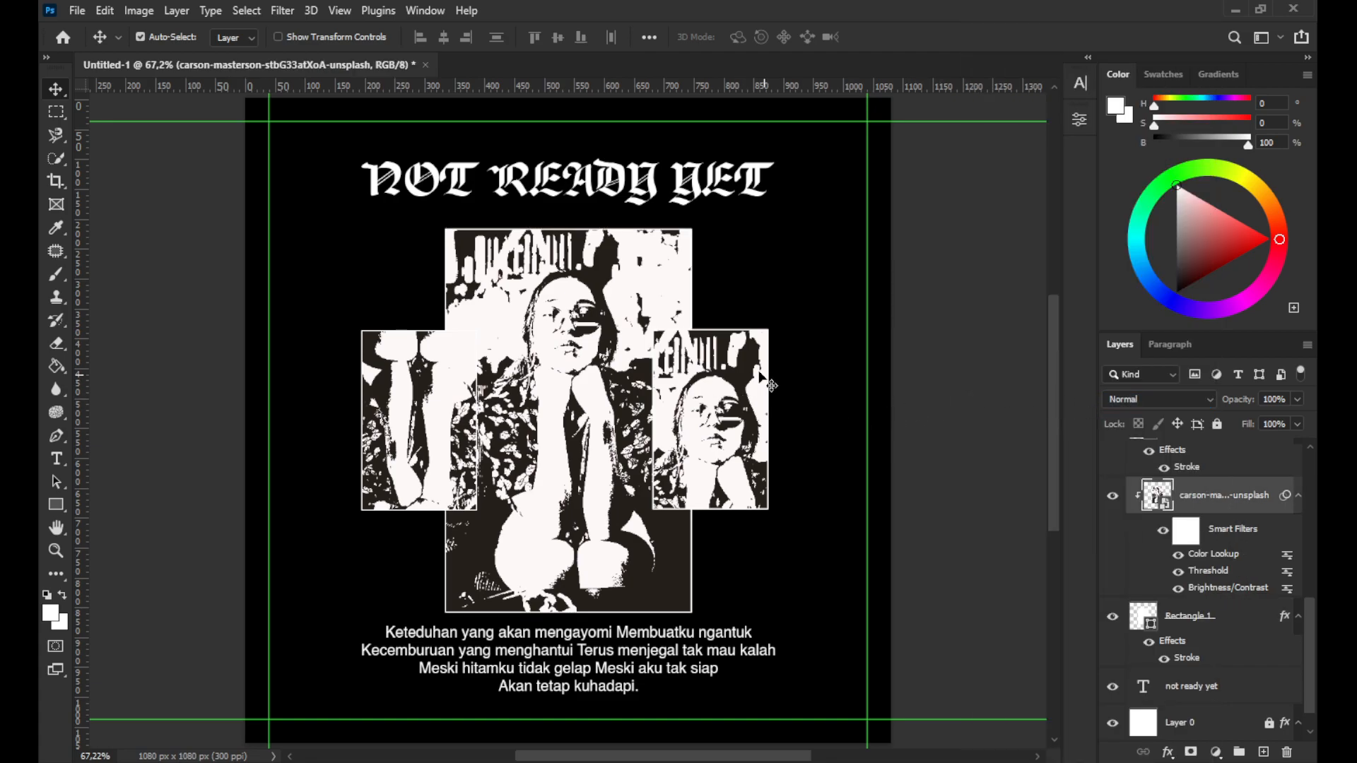
left_click(473, 180)
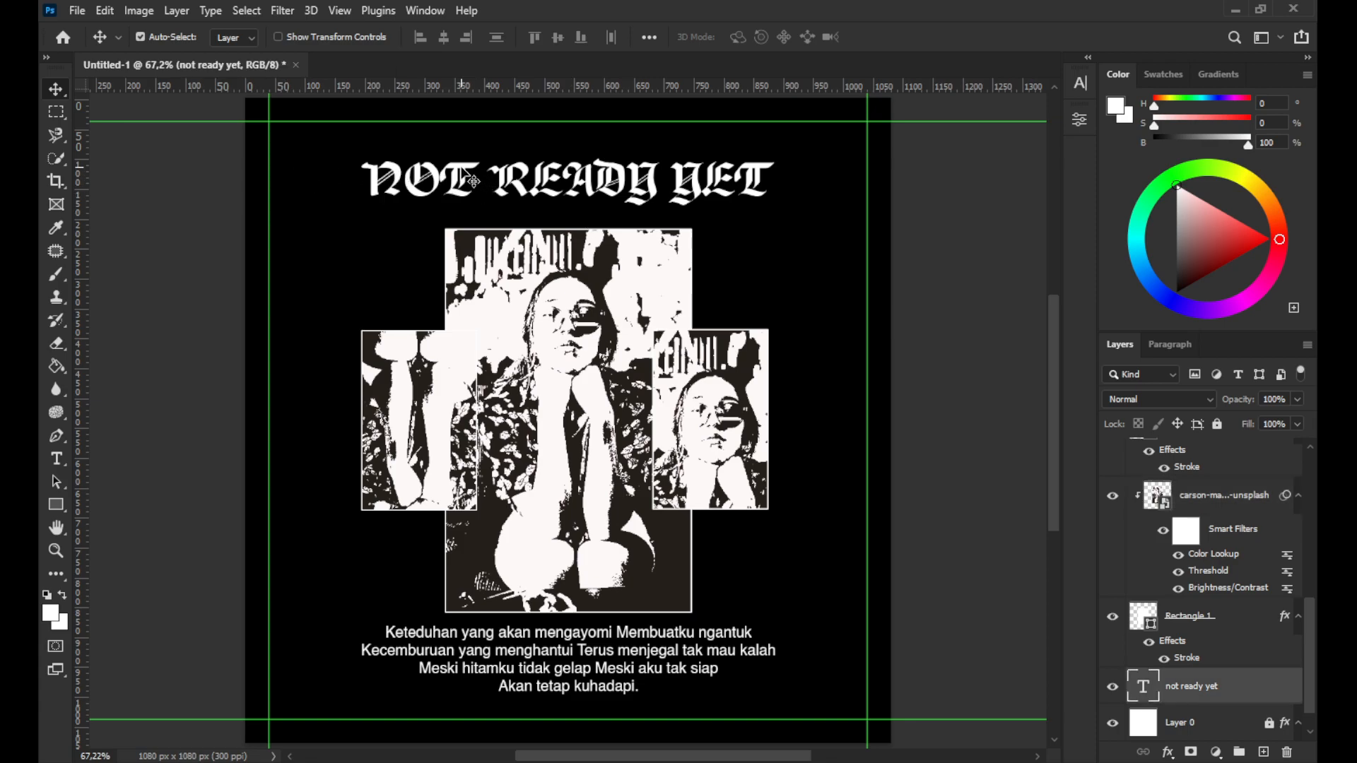
left_click(295, 11)
mouse_move(396, 237)
left_click(549, 305)
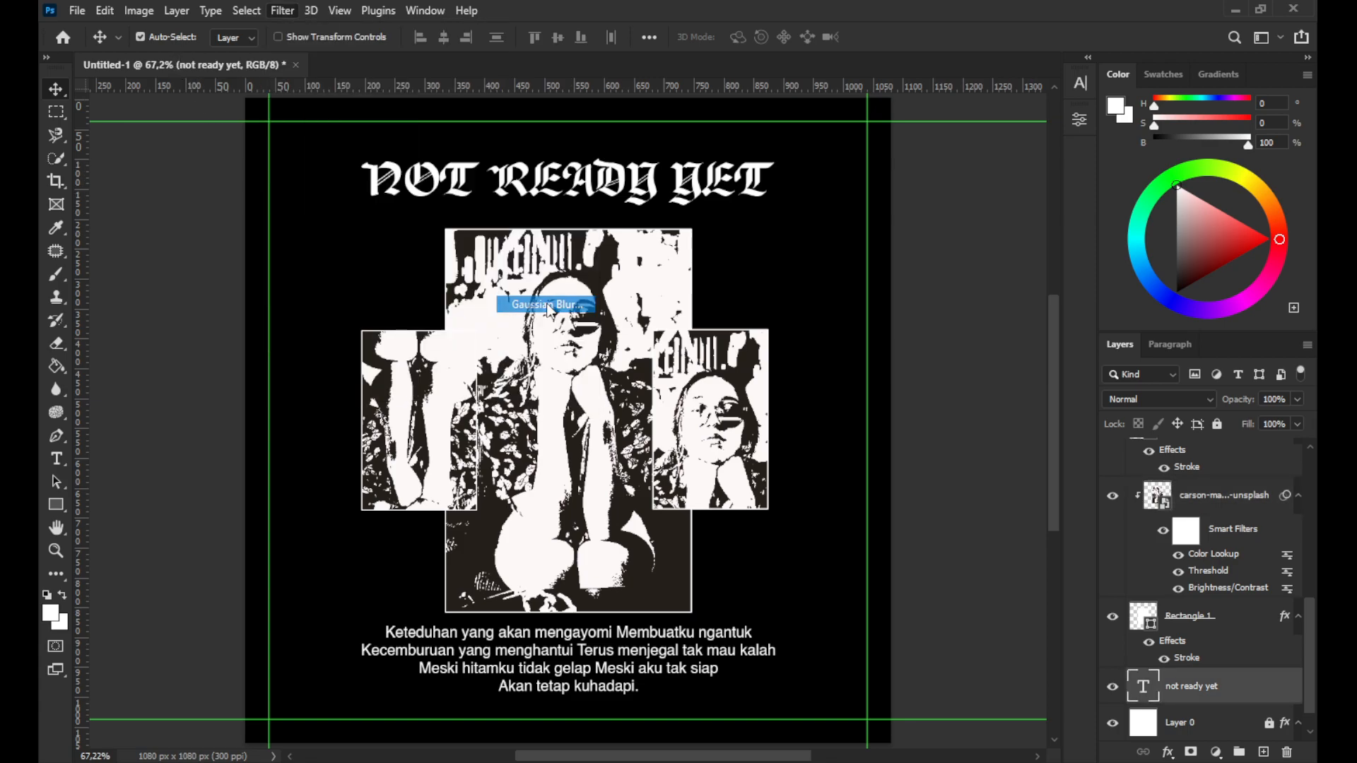
left_click(606, 294)
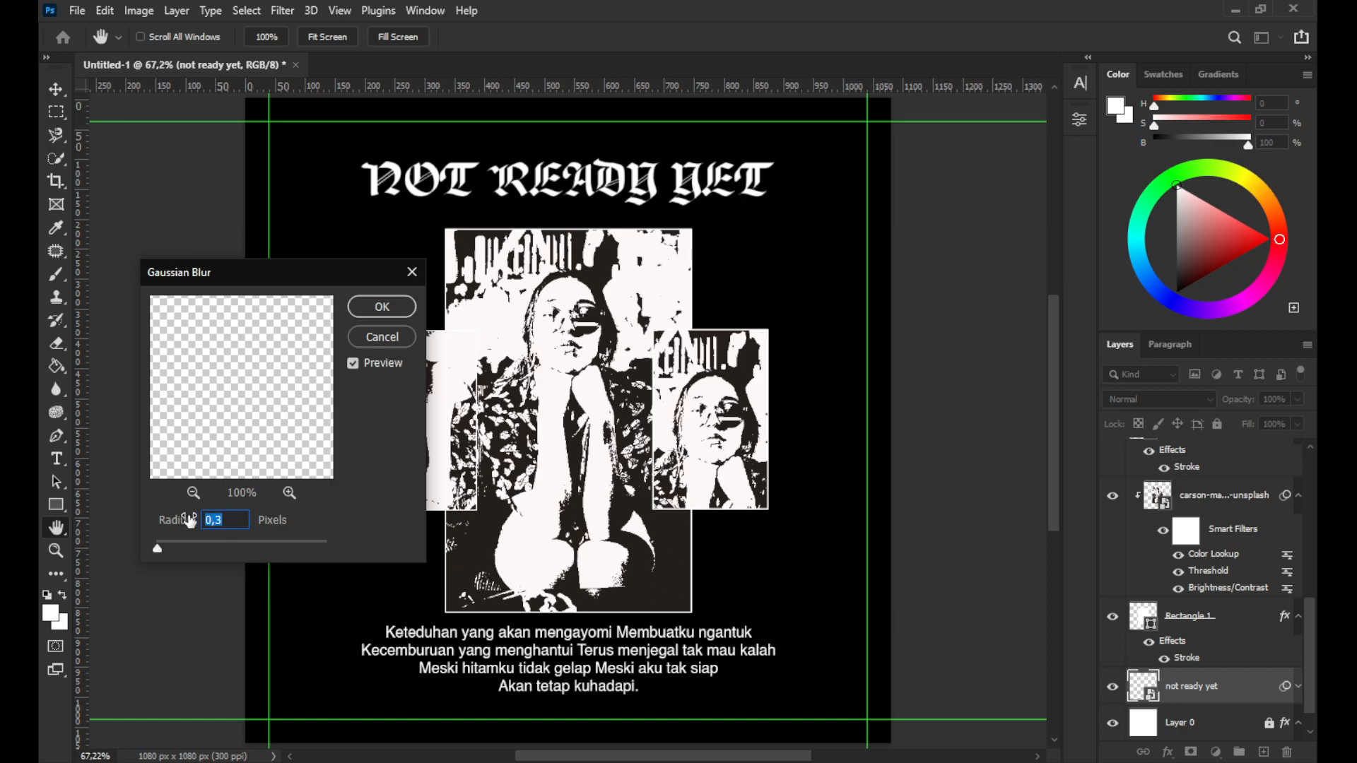
left_click(388, 329)
key("Return")
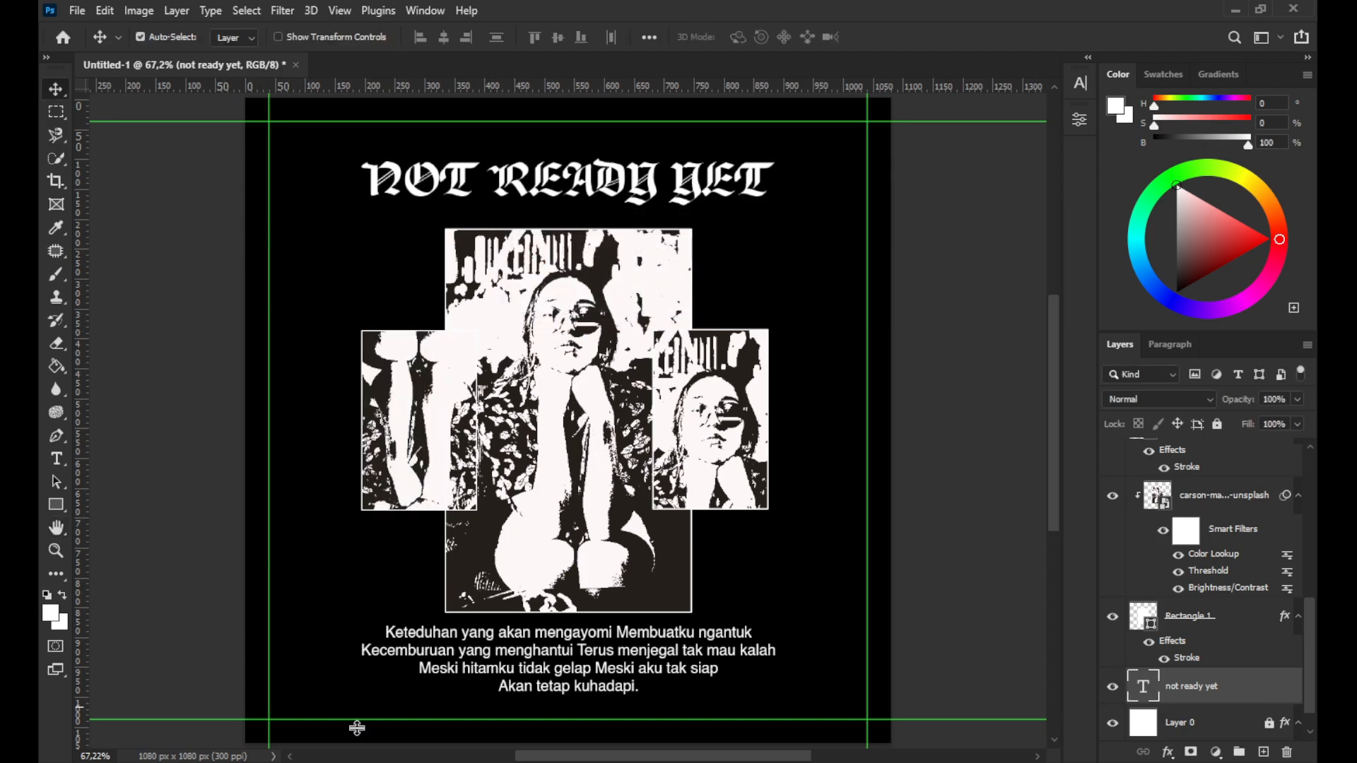
Place the nordwood-themes paper texture image from the Design > Texture folder into the poster document
left_click(334, 761)
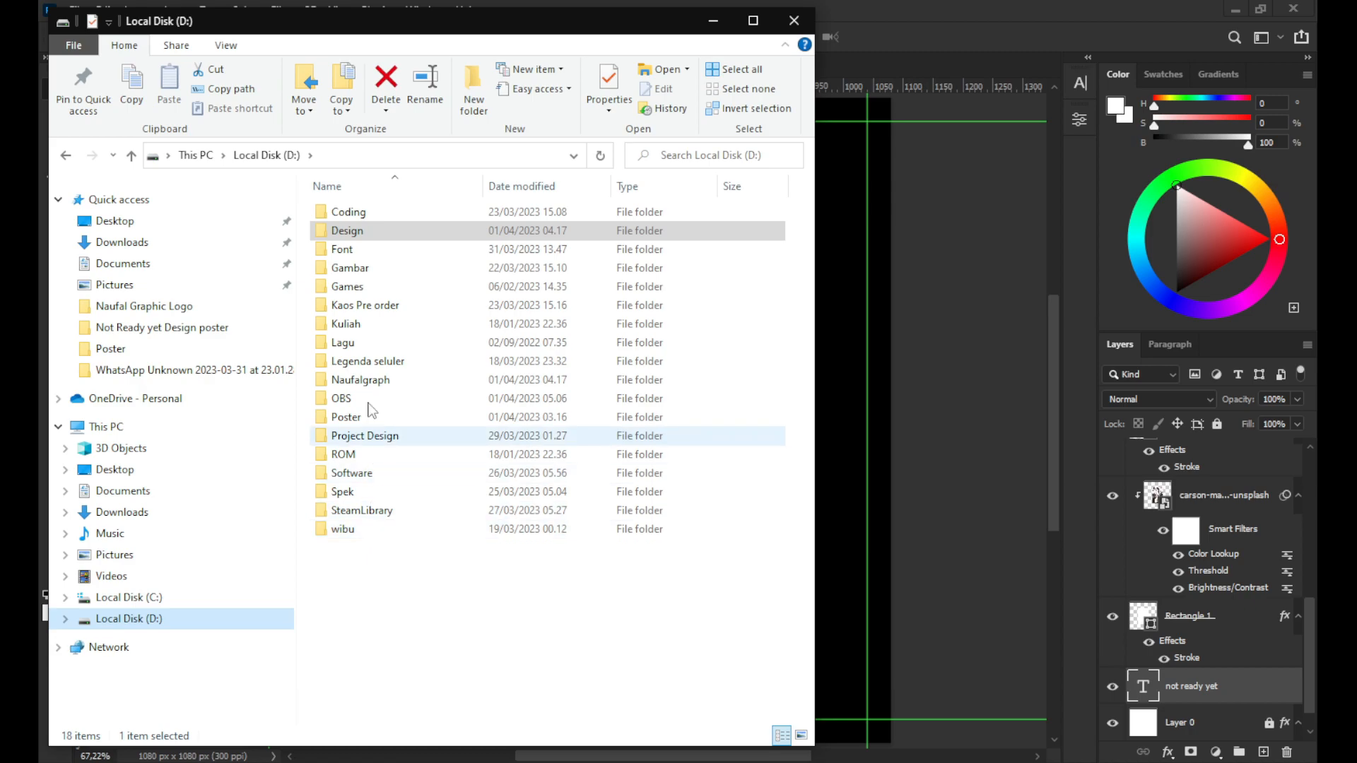
double_click(346, 231)
double_click(372, 436)
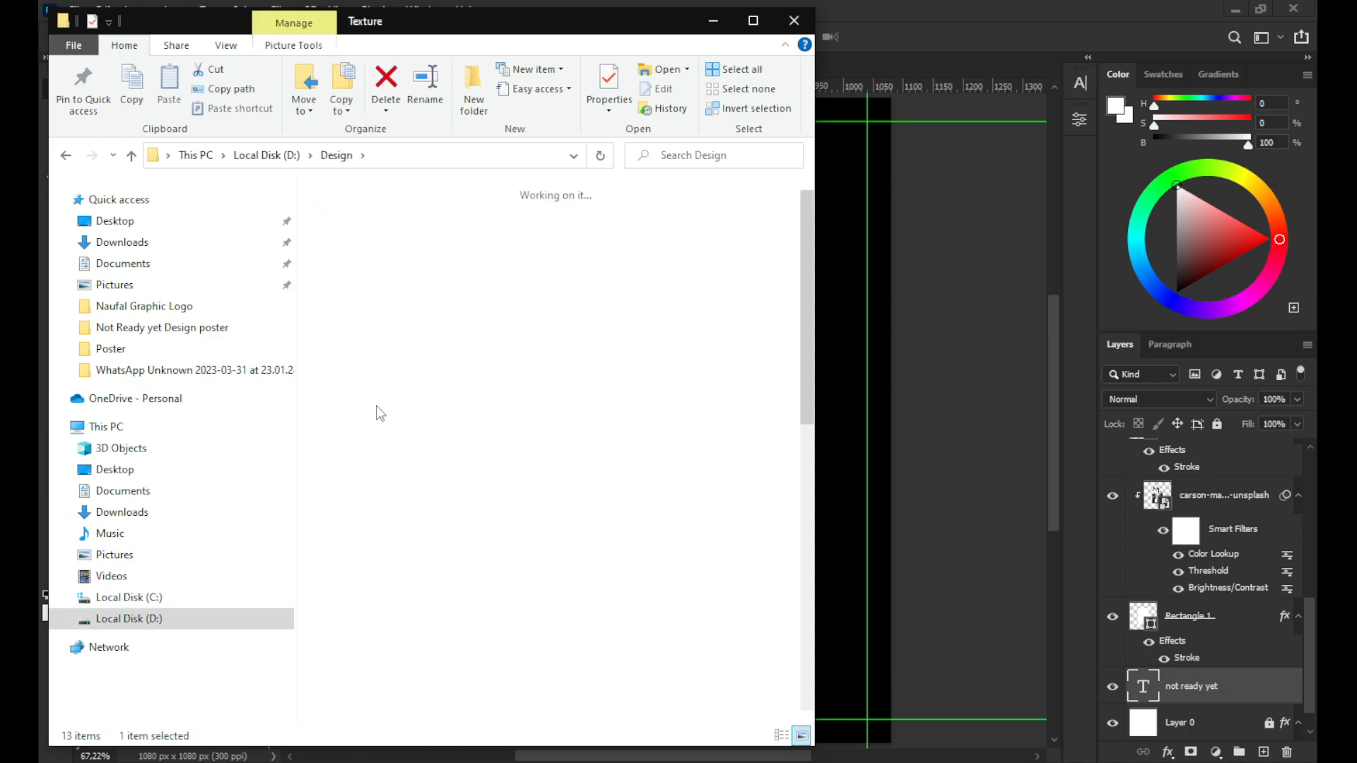
scroll(416, 601, "down", 5)
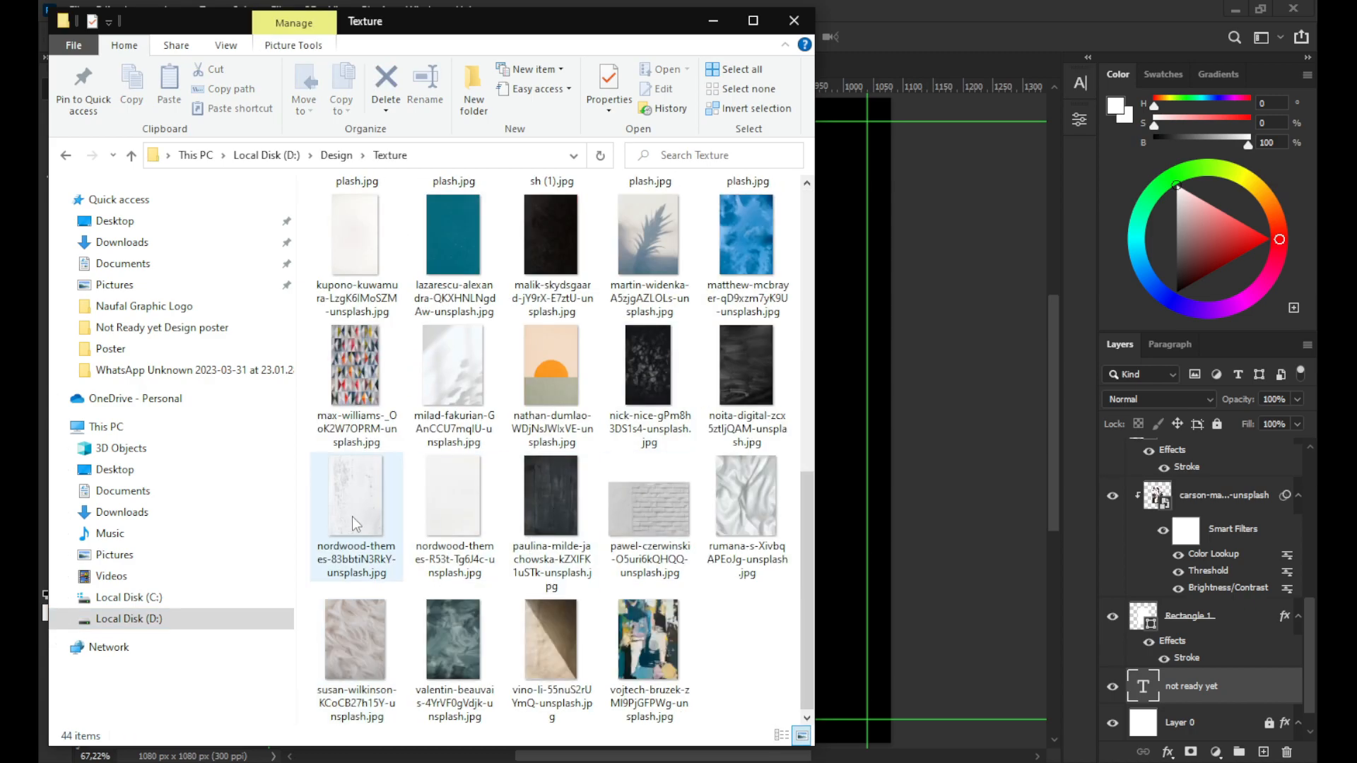
left_click_drag(445, 509, 838, 487)
left_click_drag(556, 190, 412, 180)
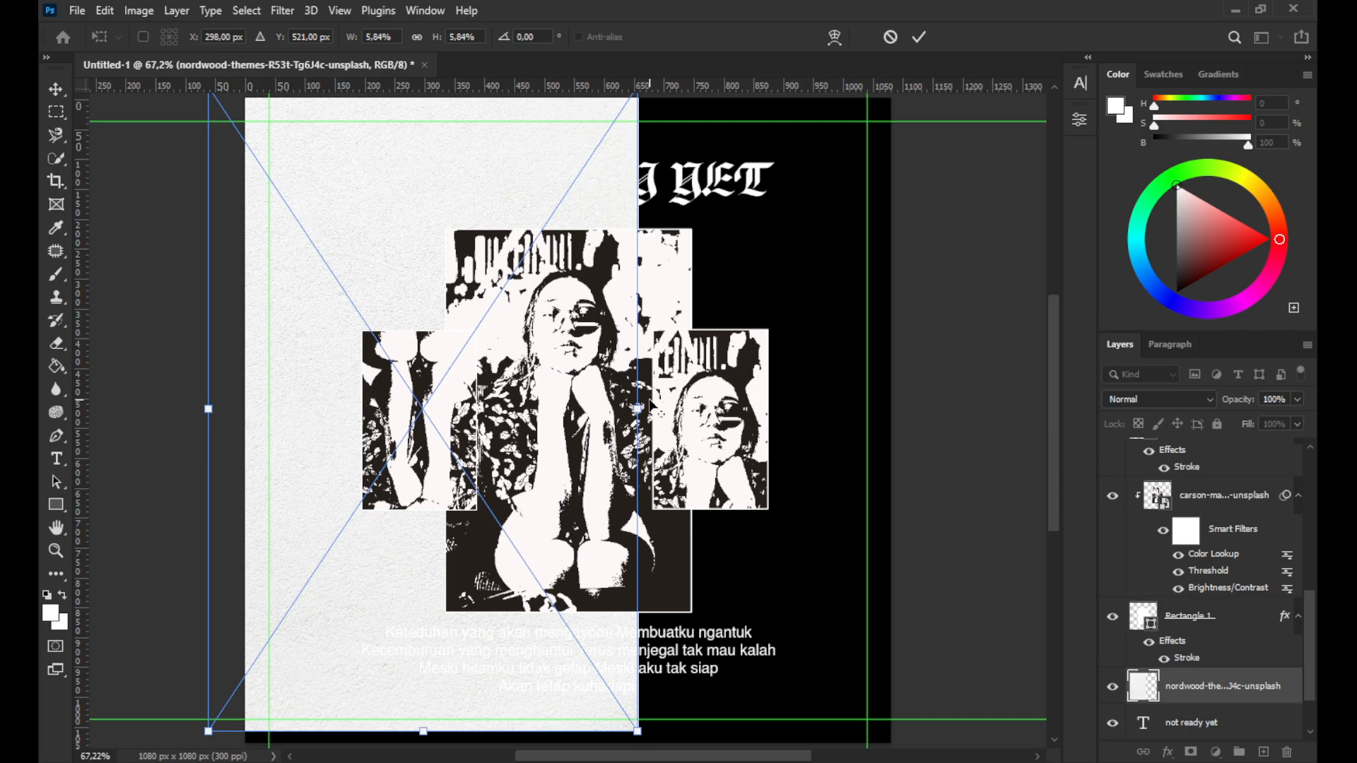
Scale the placed texture up to cover the whole canvas and commit the placement
scroll(651, 406, "down", 2)
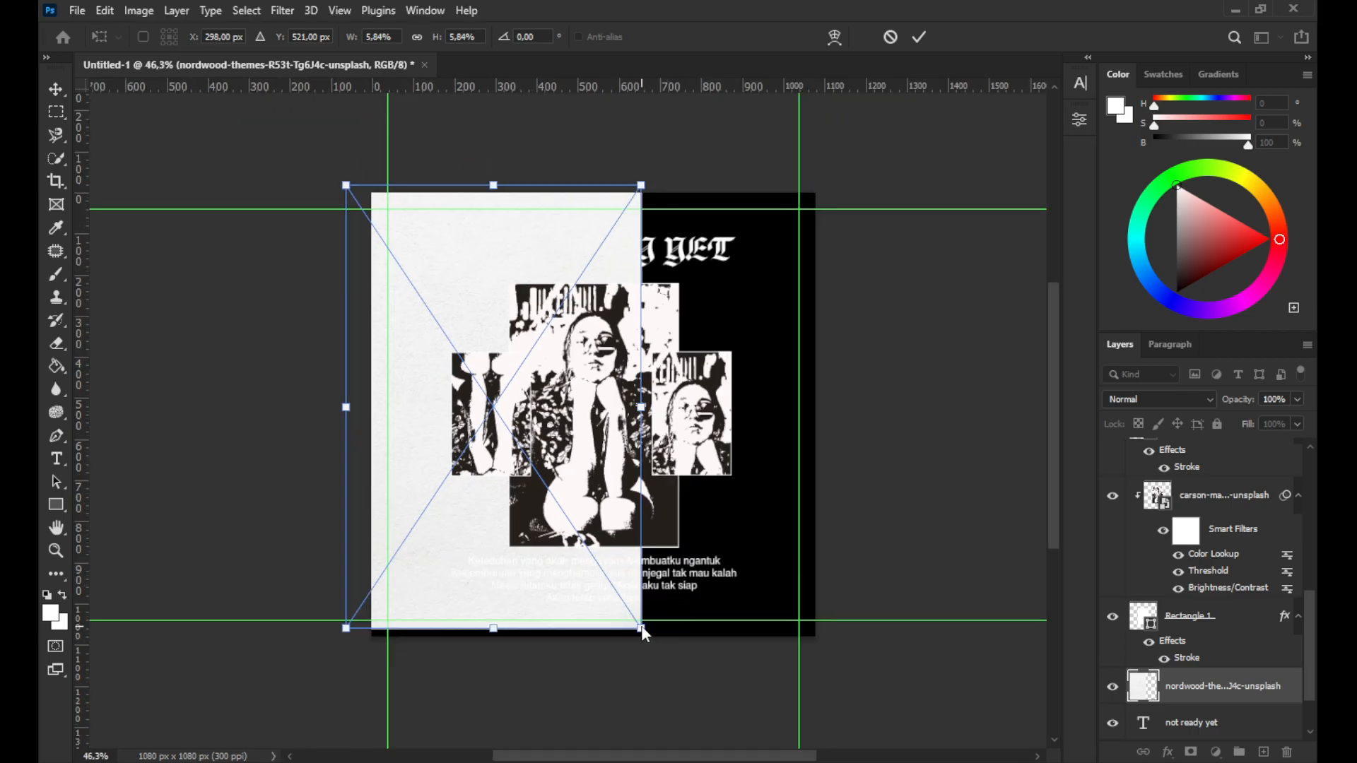
left_click_drag(643, 634, 937, 617)
left_click_drag(680, 185, 671, 139)
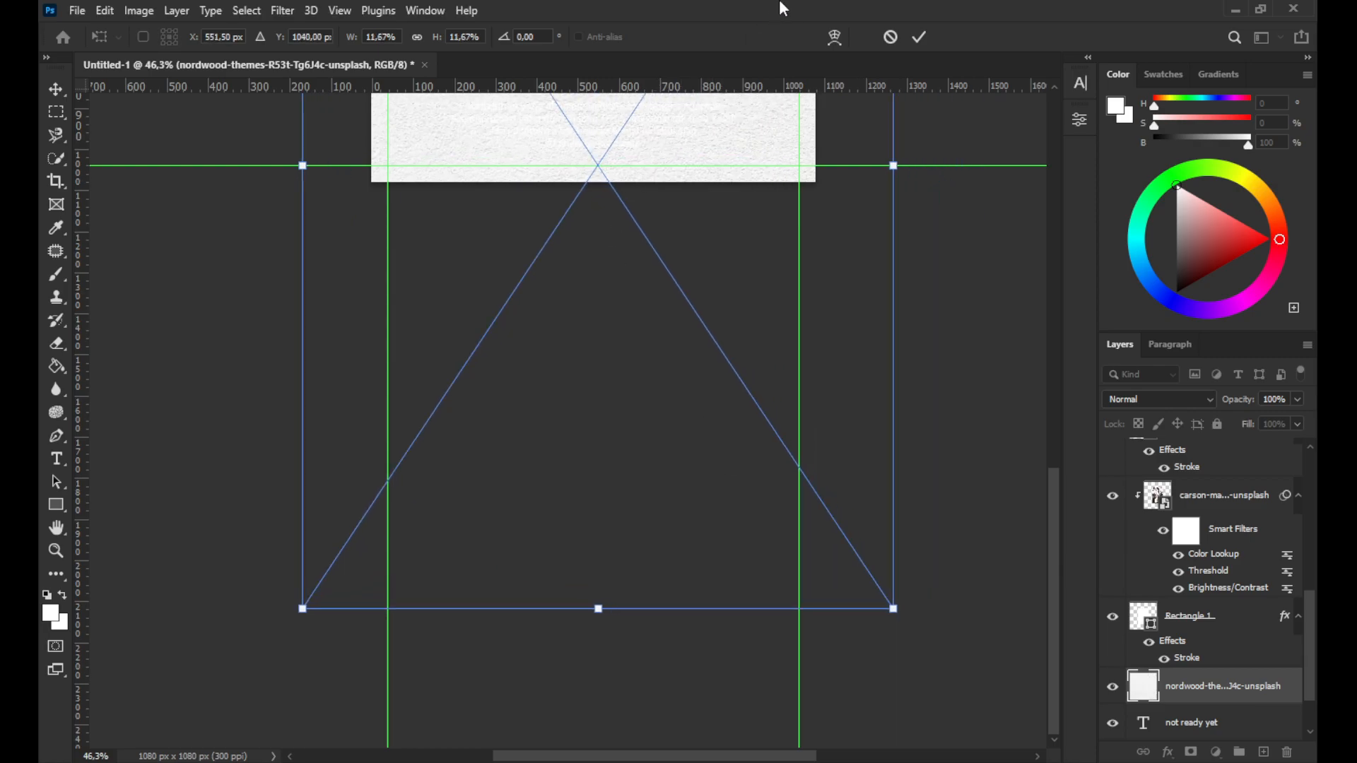
left_click(917, 40)
key("z")
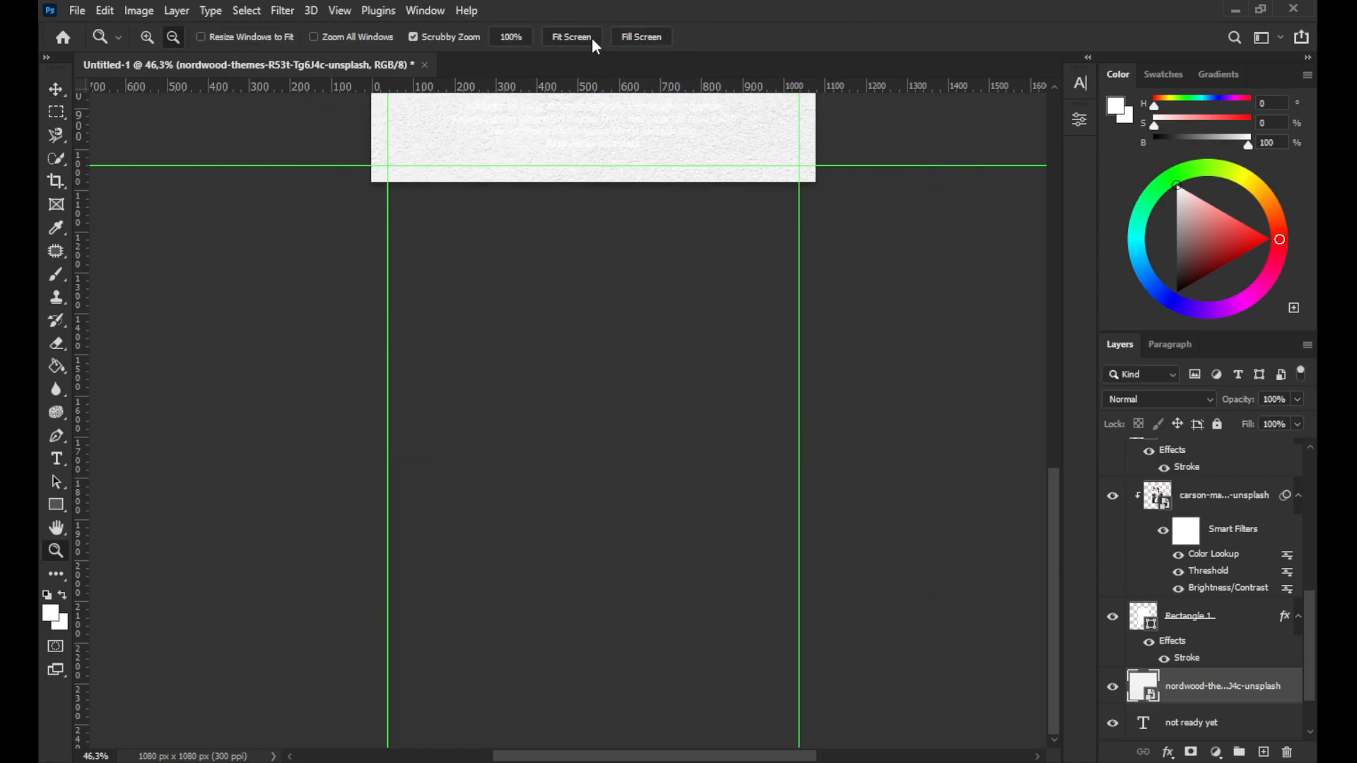
left_click(594, 38)
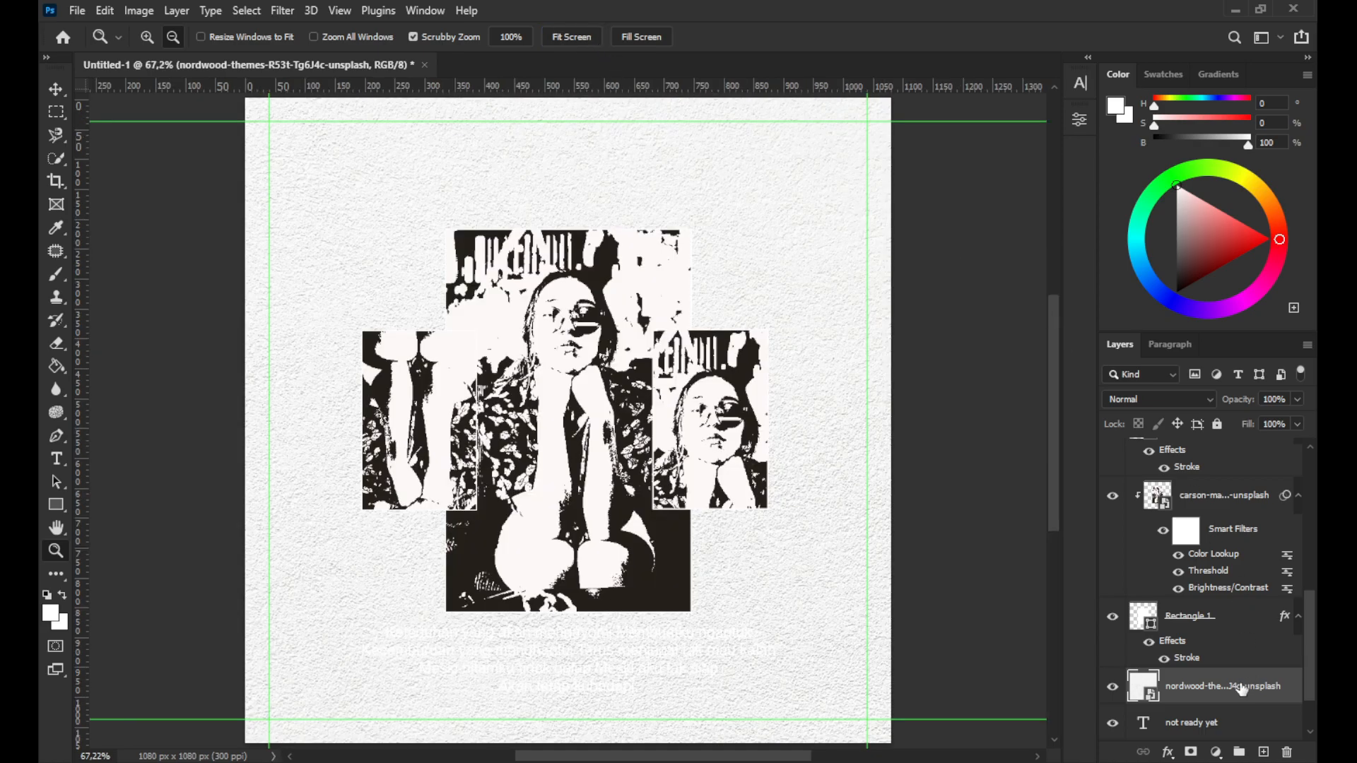
Move the texture layer to the top of the stack, set its blend mode to Linear Burn and lower its fill
left_click_drag(1244, 685, 1246, 665)
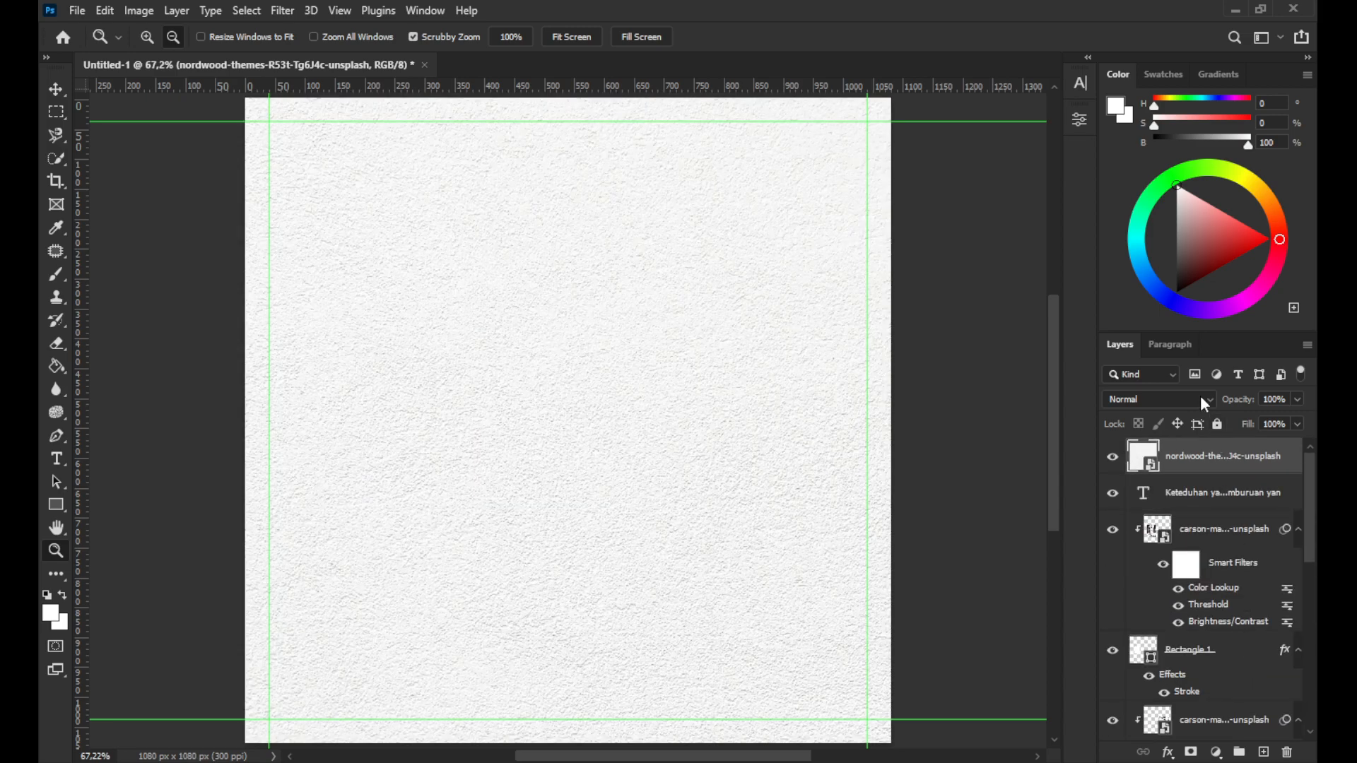
left_click(1200, 397)
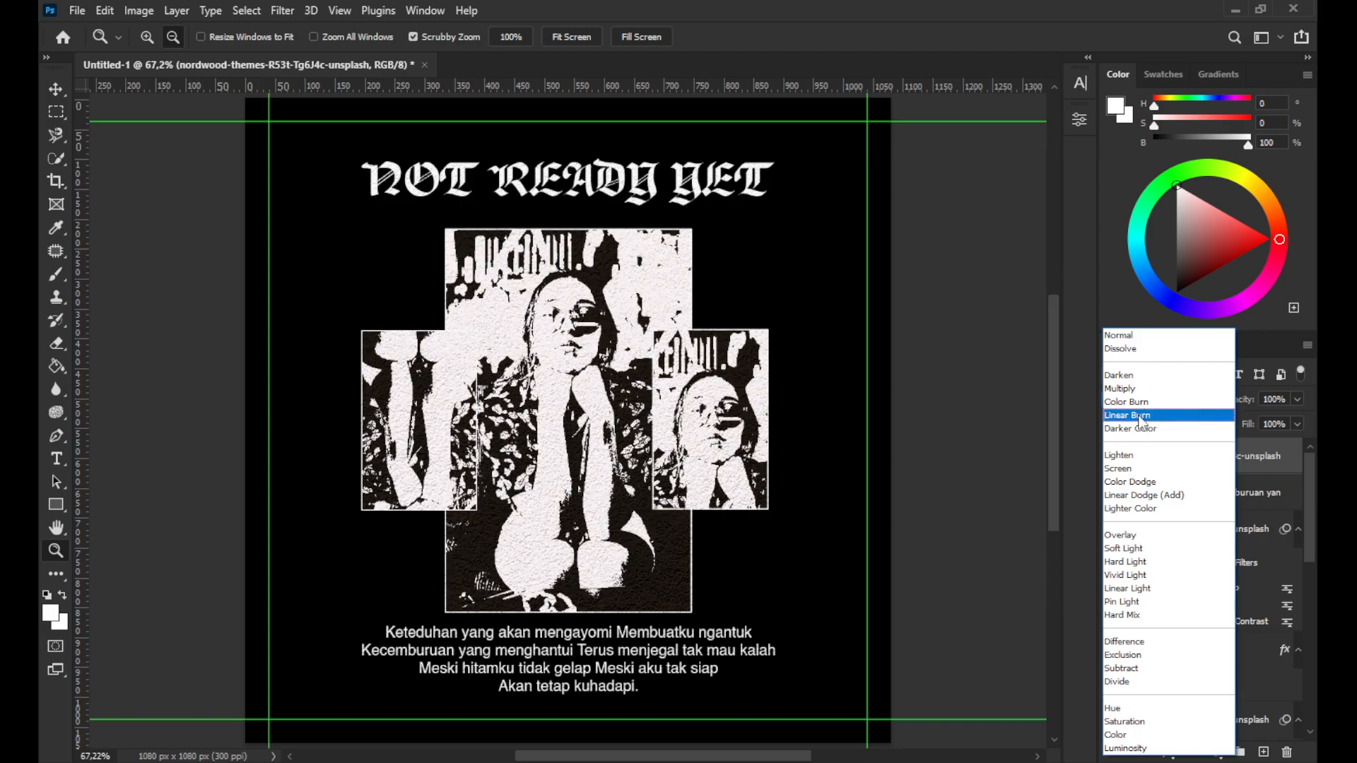
left_click(1139, 417)
left_click(1296, 424)
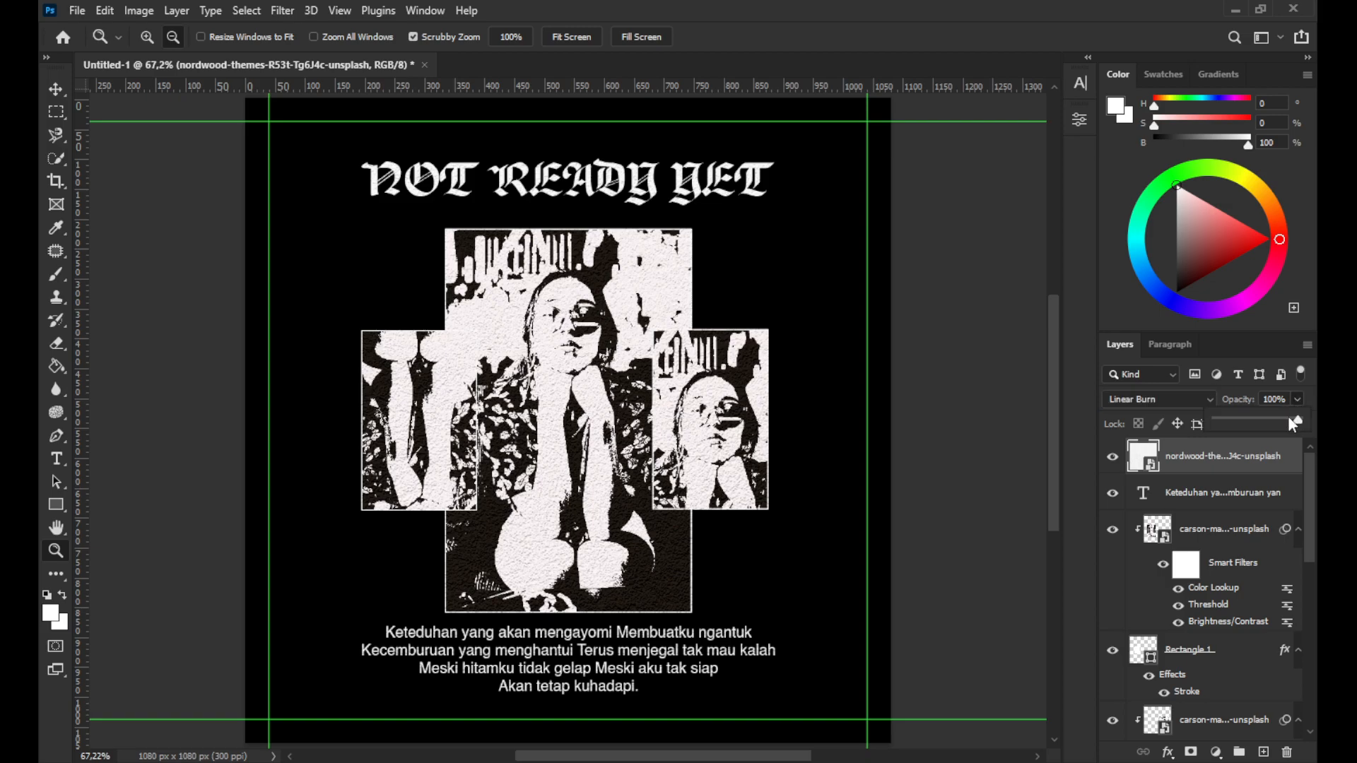
left_click_drag(1268, 424, 1227, 433)
Group the lyrics text layer and the not ready yet title layer, naming the group Text
key("v")
left_click(1220, 501)
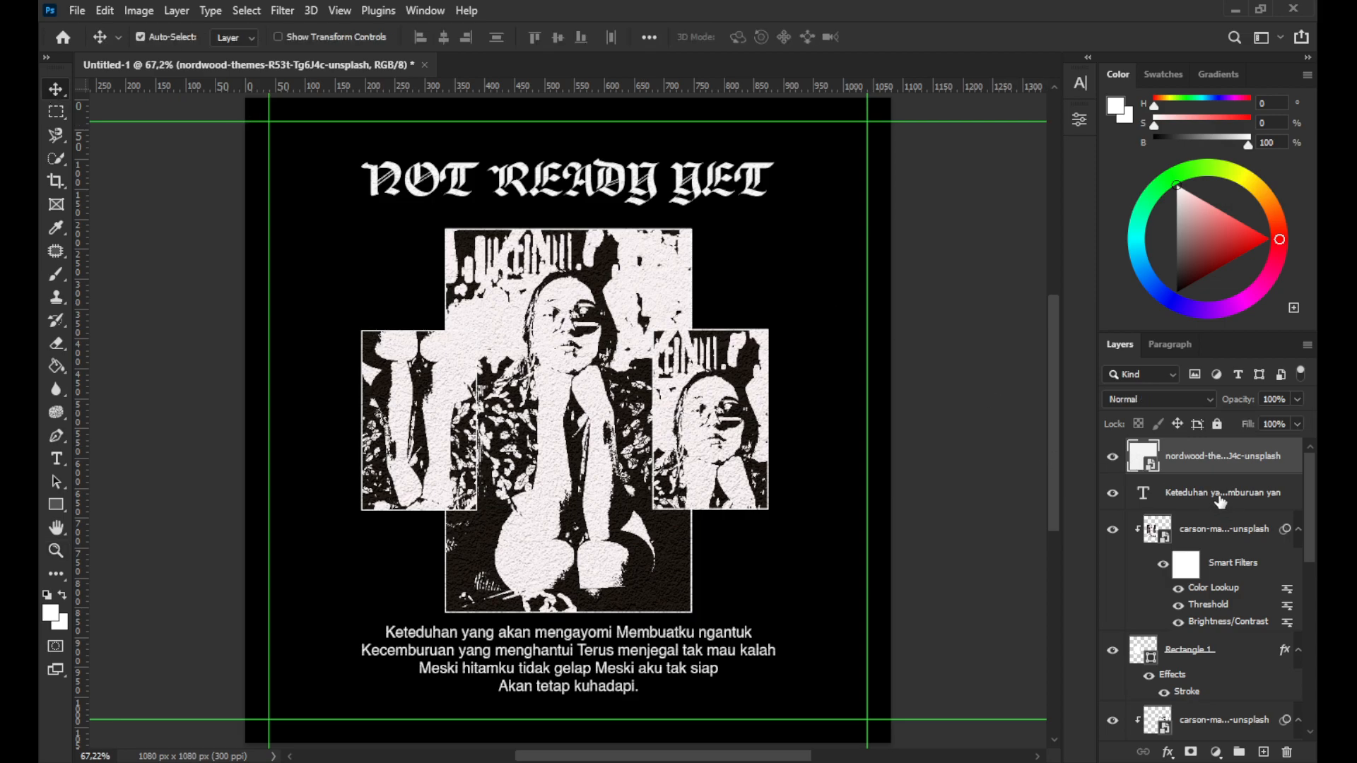
scroll(1222, 530, "down", 5)
scroll(1225, 561, "down", 3)
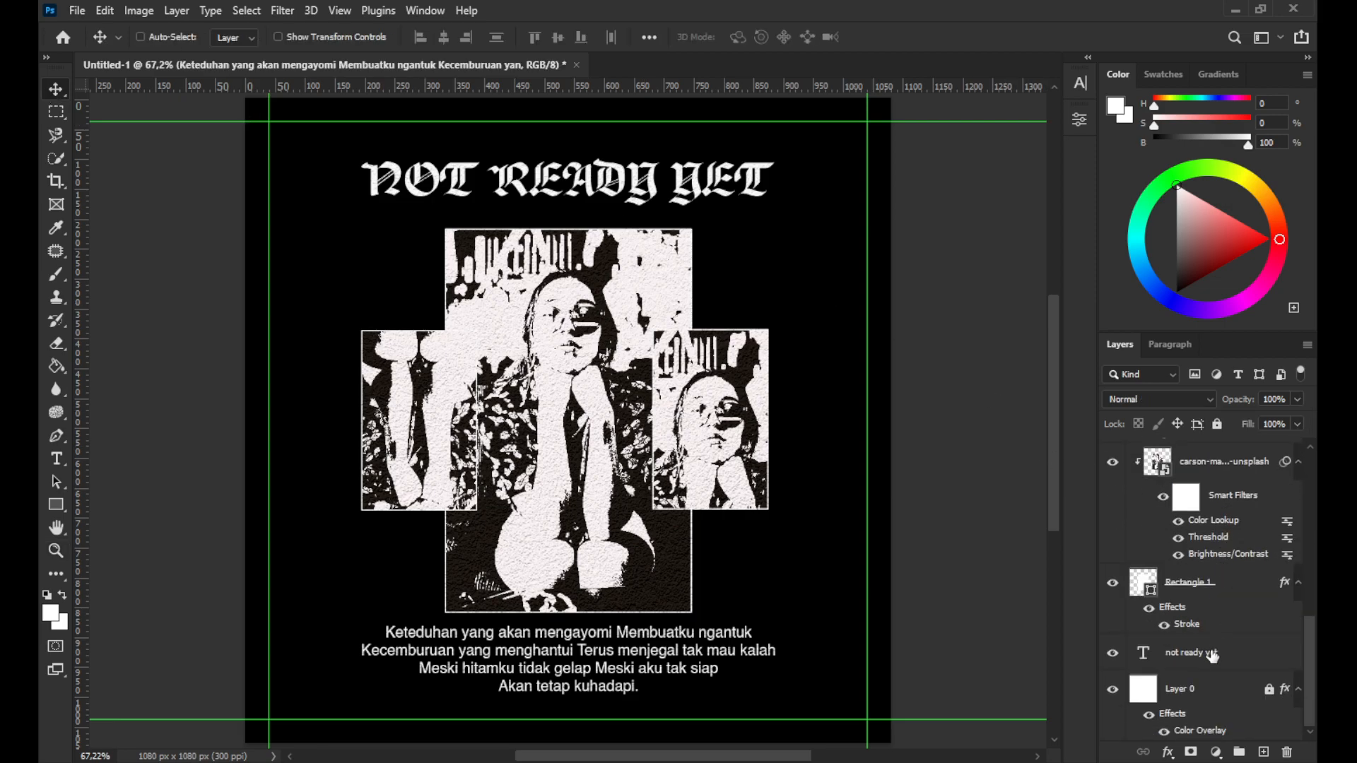
left_click(1213, 657)
key("ctrl+g")
double_click(1179, 449)
type("Te")
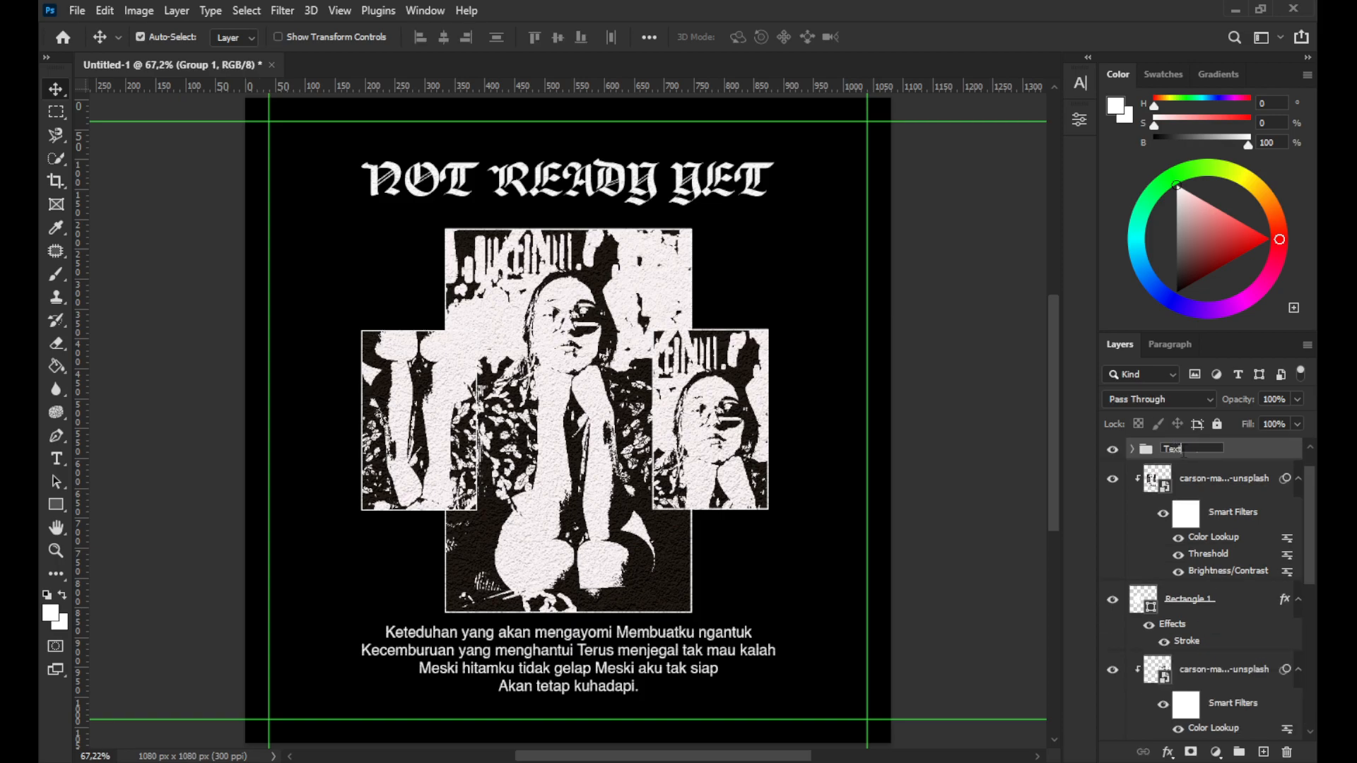
type("xt")
key("Return")
Merge all photo and rectangle frame layers into a single layer and rename it Image
left_click(1262, 482)
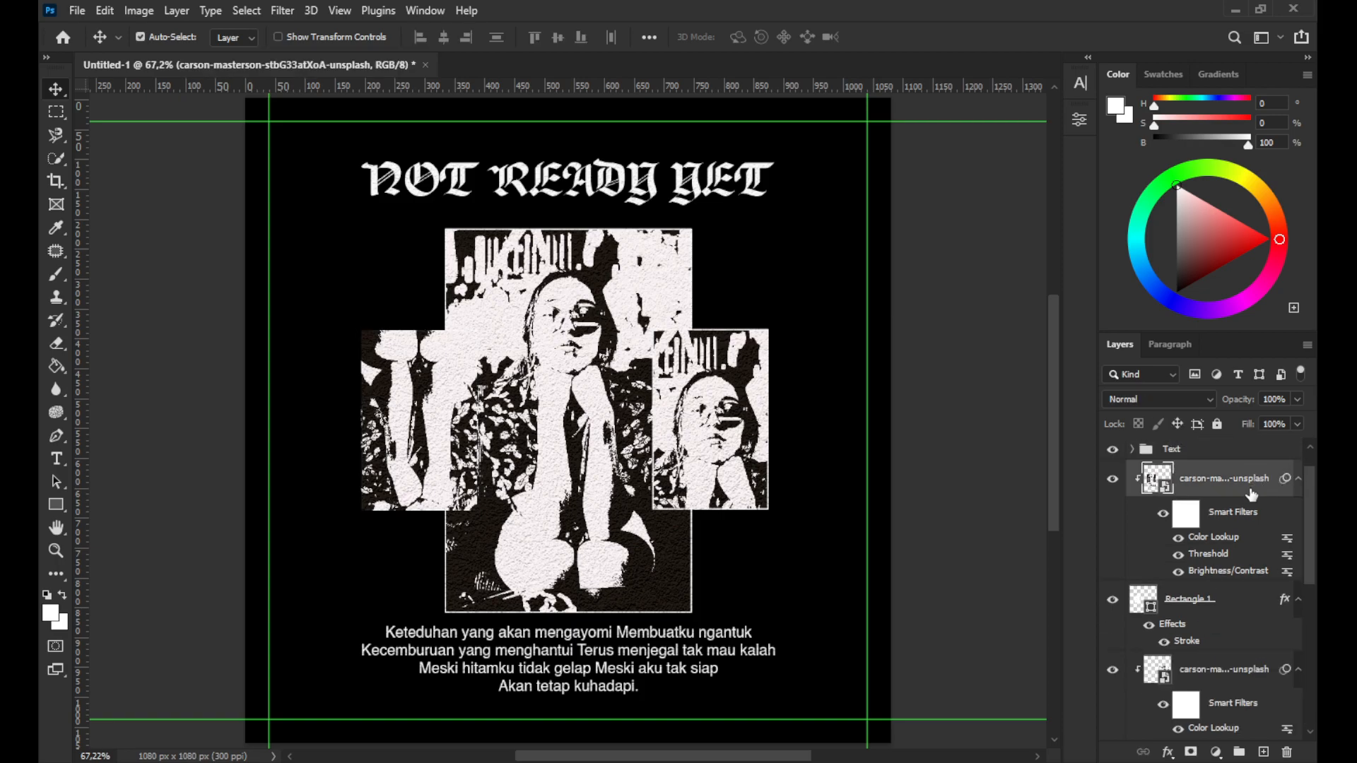
left_click(1220, 602)
scroll(1216, 680, "down", 3)
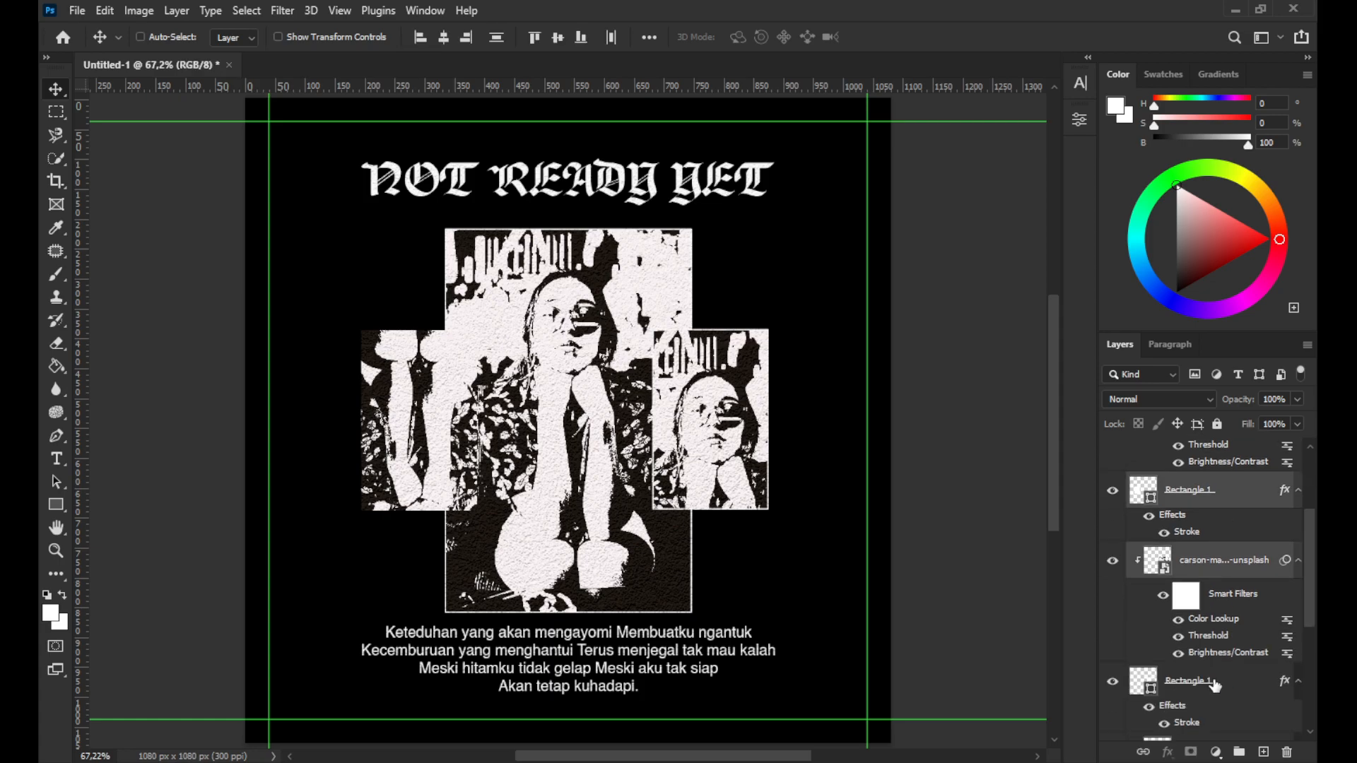
scroll(1213, 682, "up", 2)
scroll(1211, 647, "down", 4)
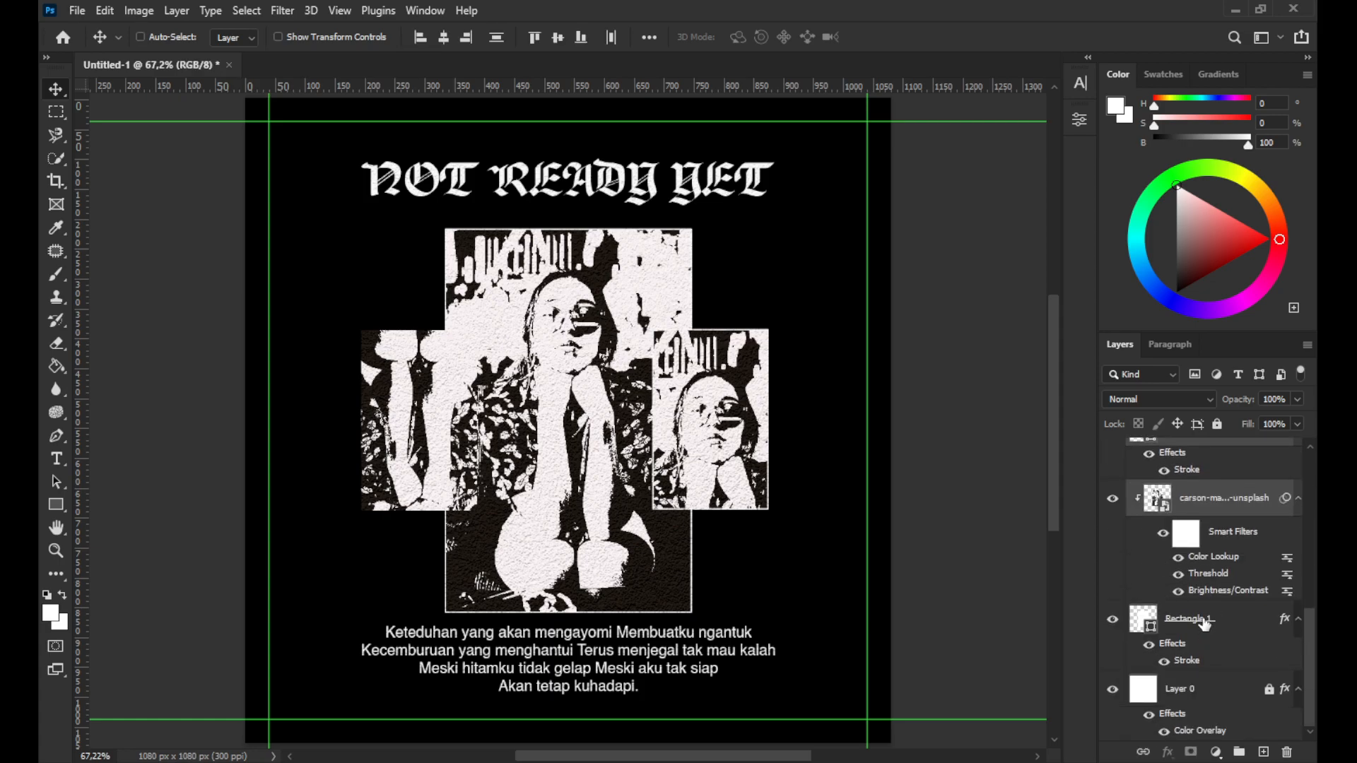
left_click(1205, 622)
right_click(1204, 624)
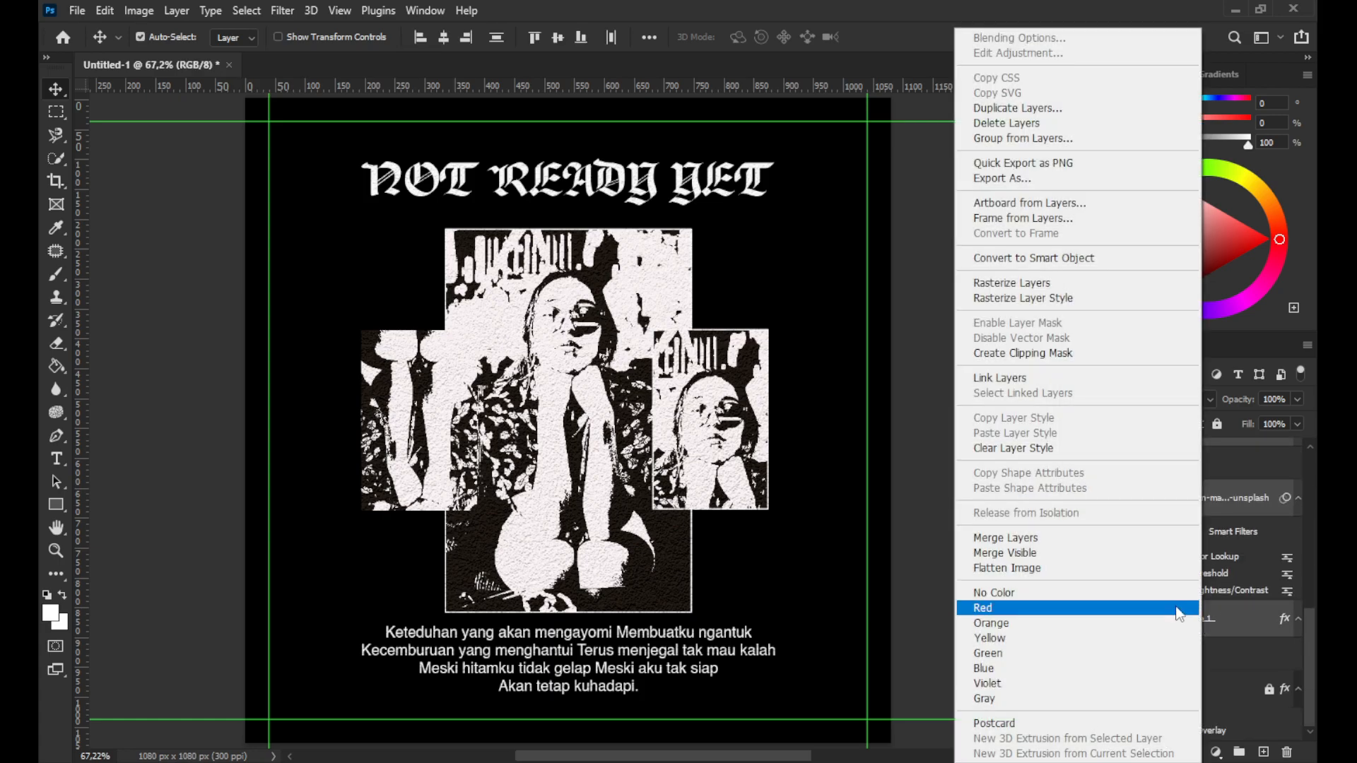
left_click(1074, 543)
double_click(1207, 522)
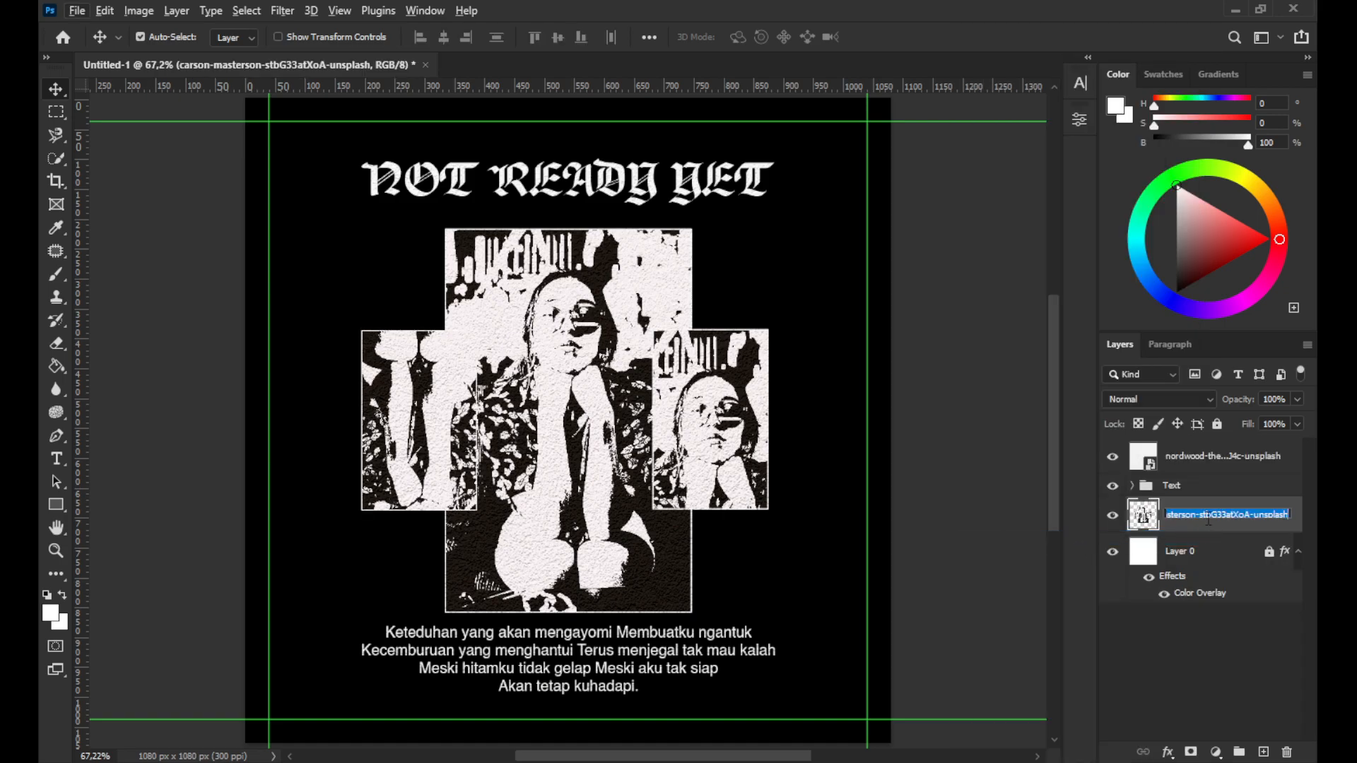
key("alt+i")
key("Escape")
type("I")
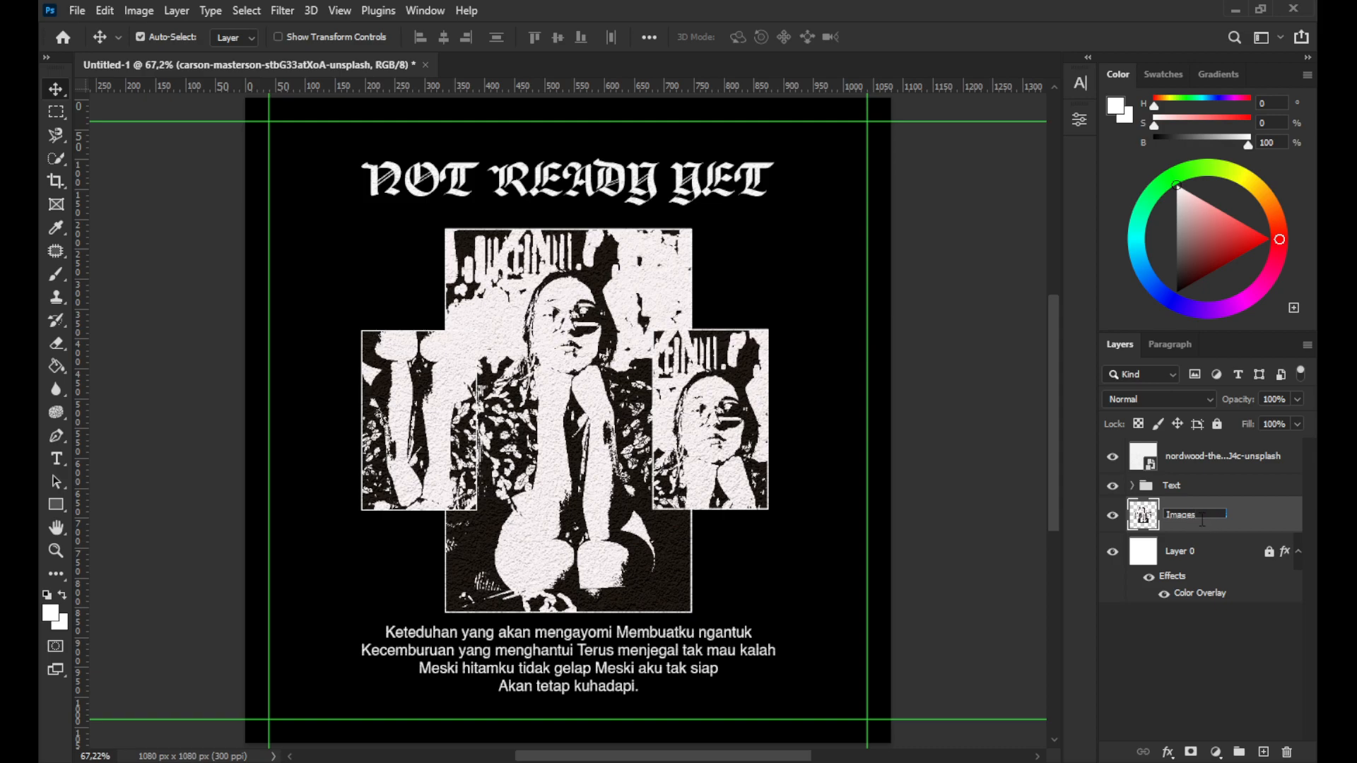
type("mages")
key("BackSpace")
key("Return")
Examine the finished poster at different zoom levels
left_click(1212, 626)
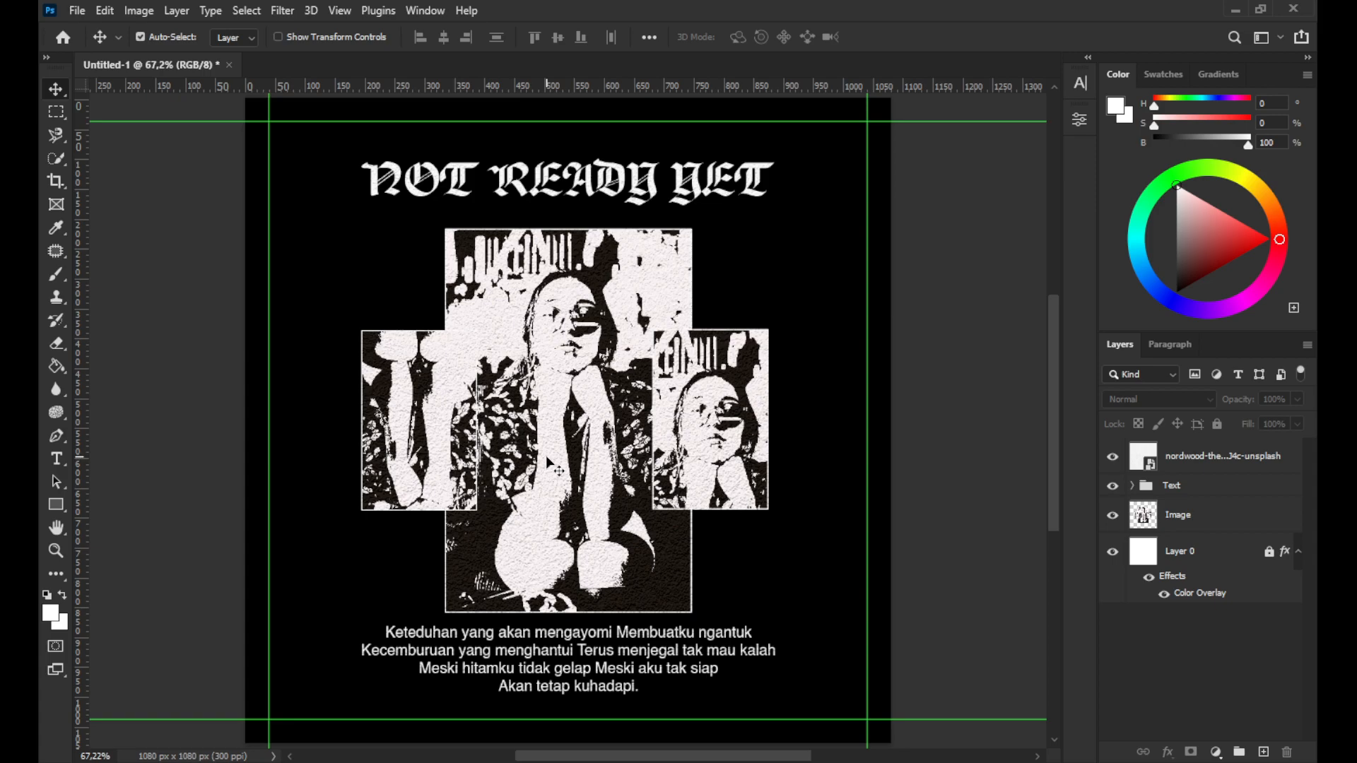
scroll(530, 351, "down", 2)
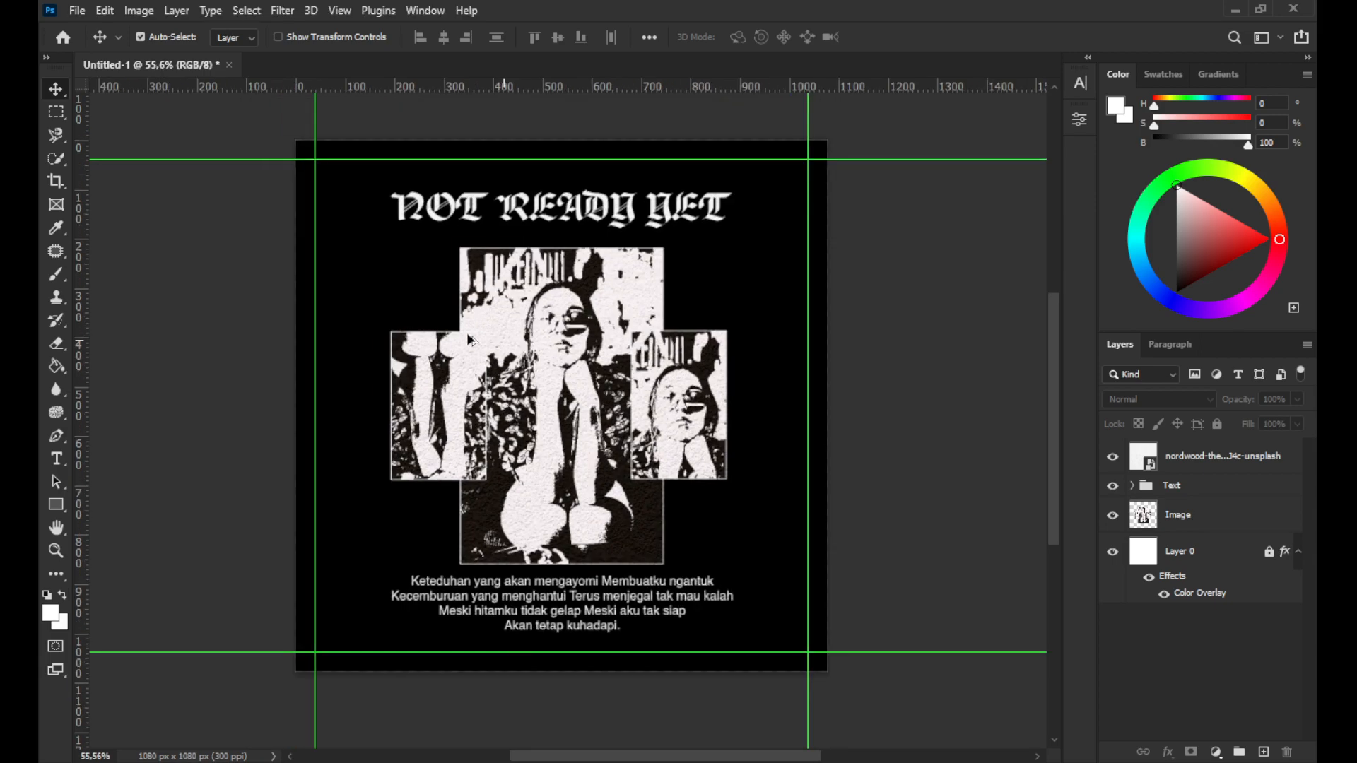
scroll(375, 248, "up", 2)
scroll(610, 393, "down", 1)
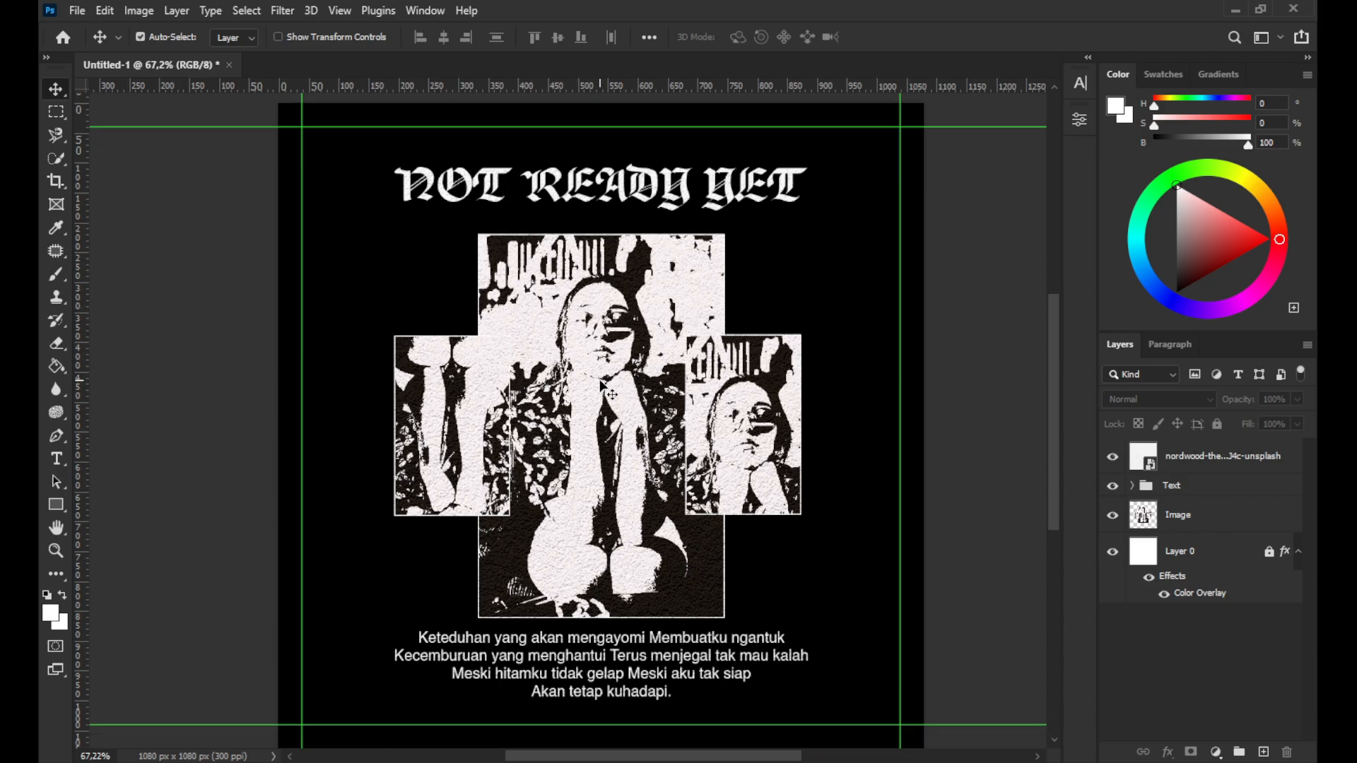
scroll(608, 393, "down", 1)
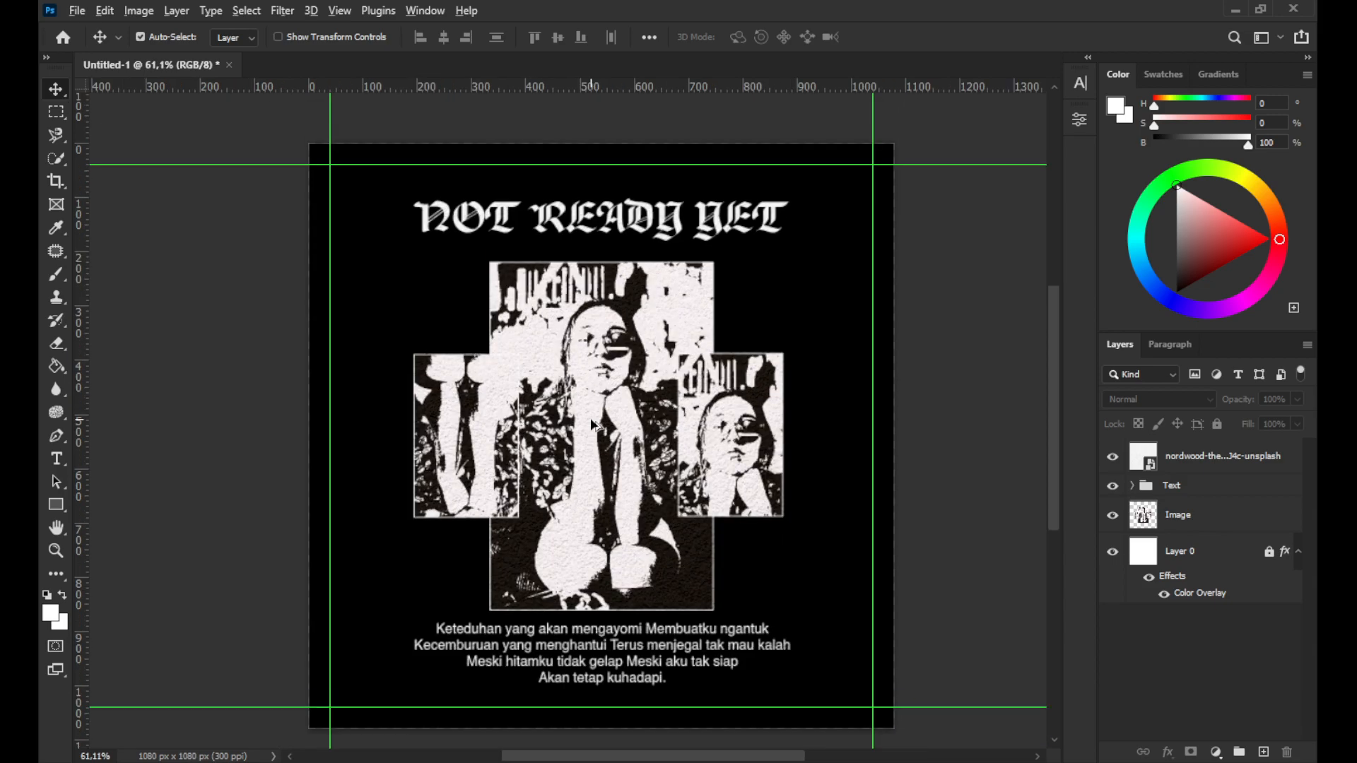
scroll(597, 426, "up", 1)
scroll(596, 432, "down", 1)
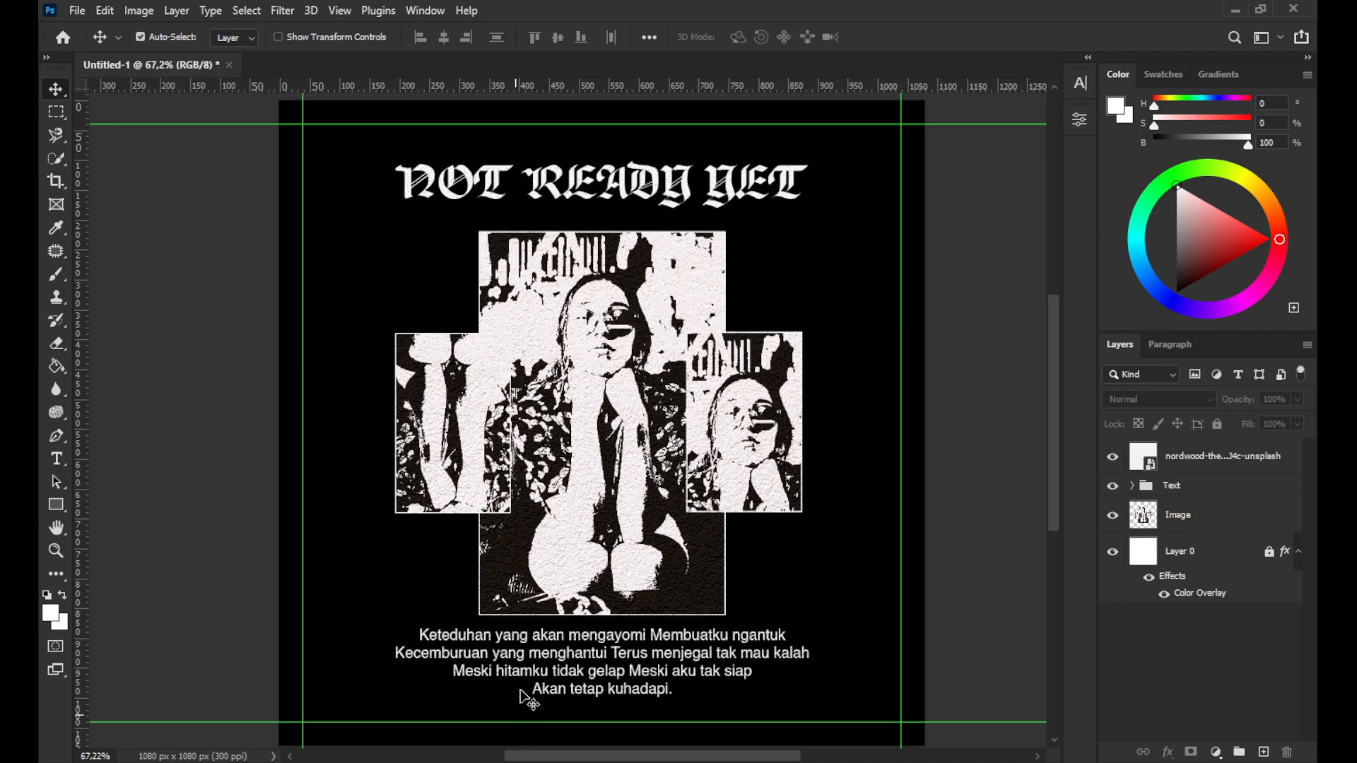
key("z")
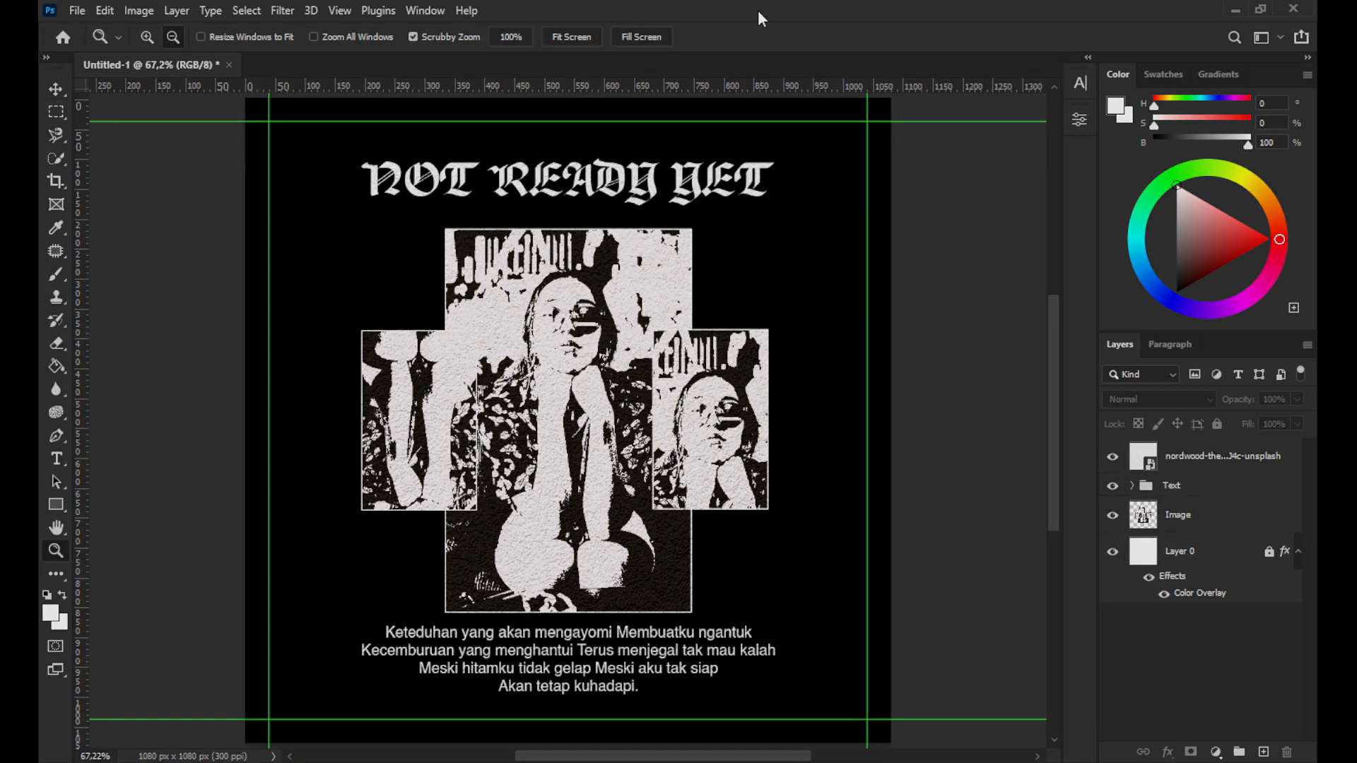